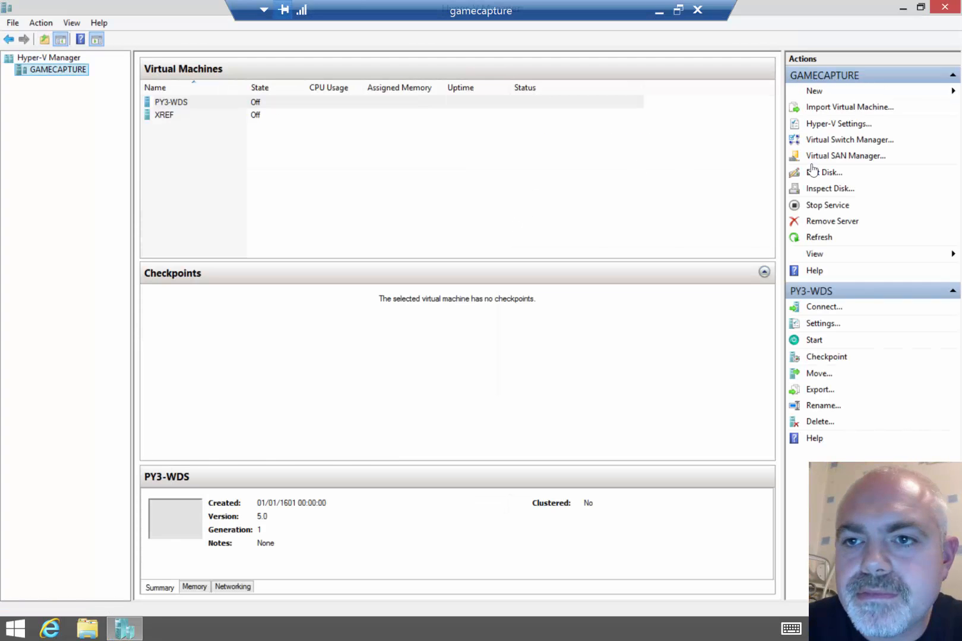
Start a new virtual machine named DC01, stored in D:\16VM\ on the SANDISK drive
{"action": "left_click", "coordinate": [816, 92]}
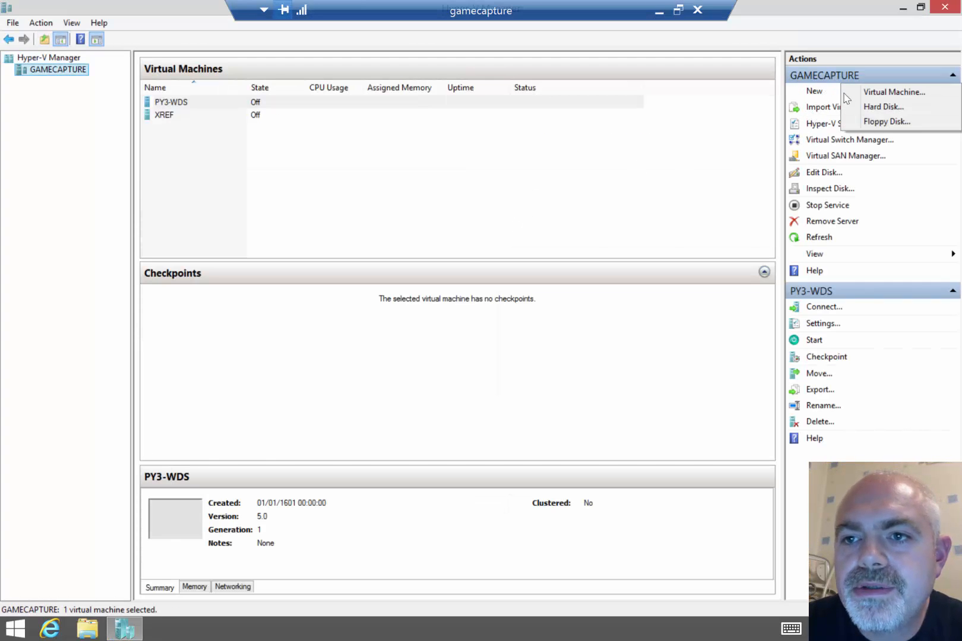
{"action": "left_click", "coordinate": [893, 92]}
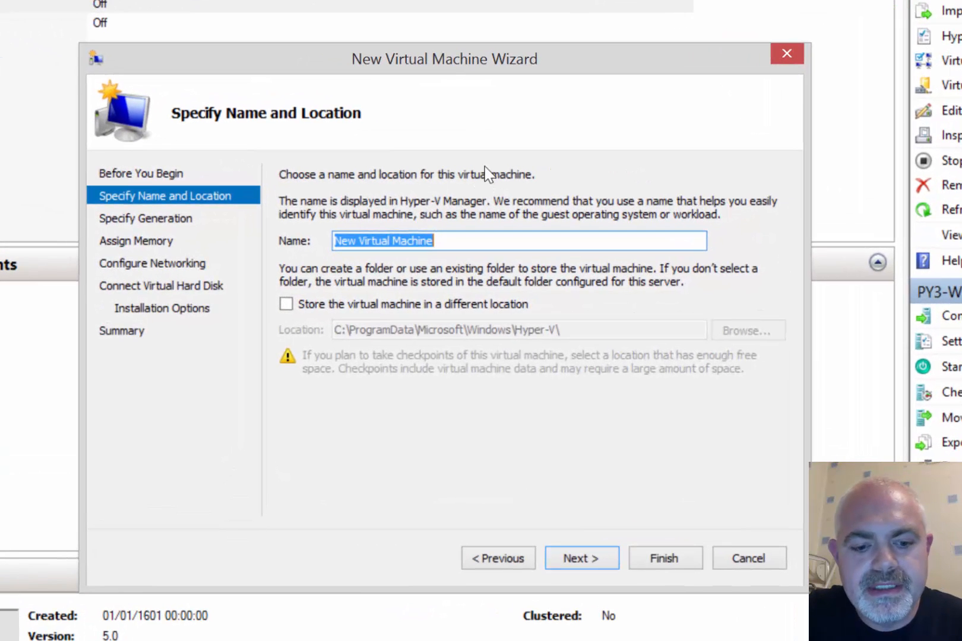
{"action": "type", "text": "DC01"}
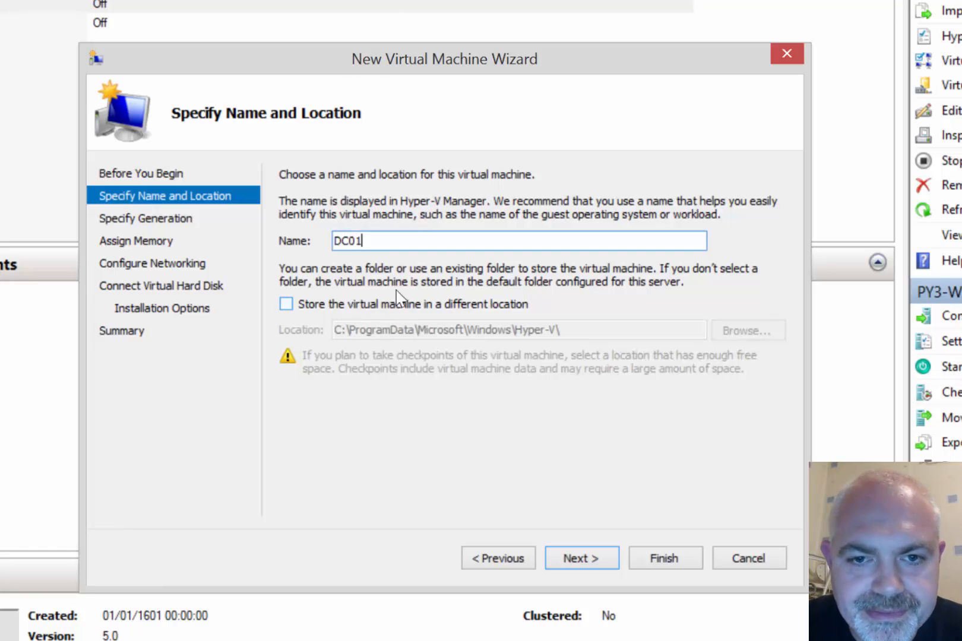
{"action": "left_click", "coordinate": [363, 305]}
{"action": "left_click", "coordinate": [746, 331]}
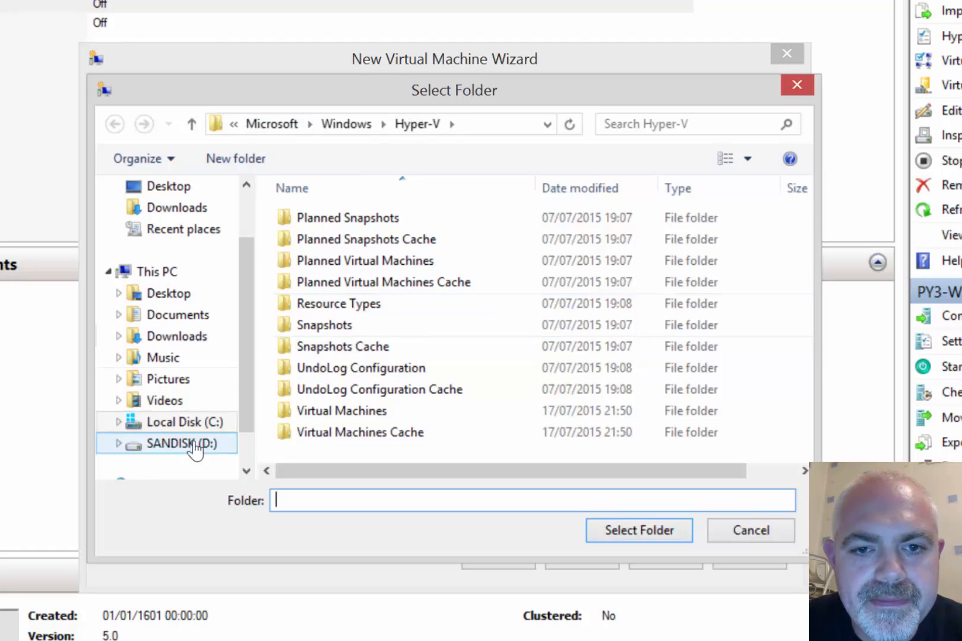
{"action": "left_click", "coordinate": [191, 443]}
{"action": "double_click", "coordinate": [335, 218]}
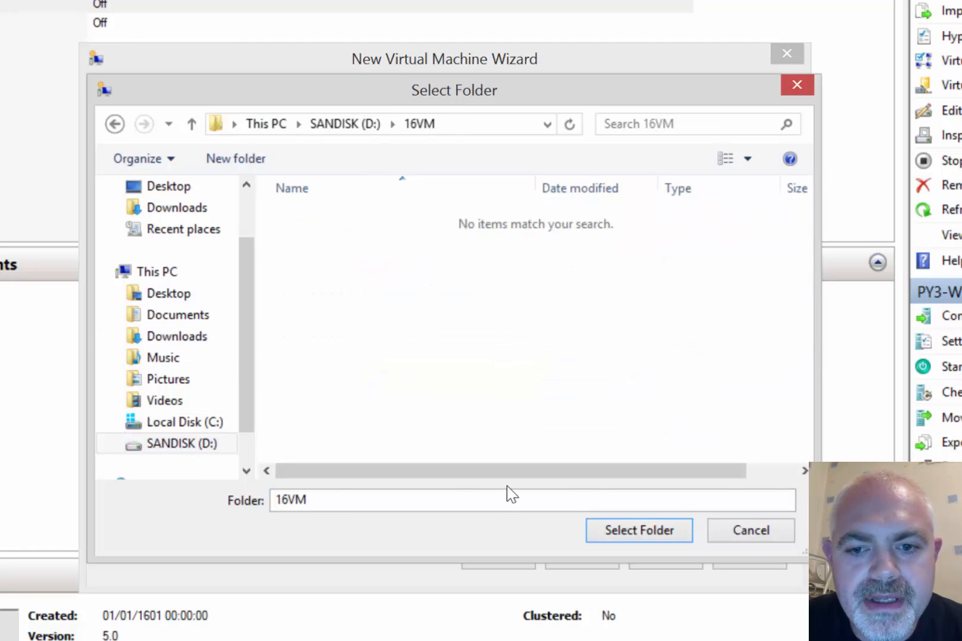
{"action": "left_click", "coordinate": [638, 531]}
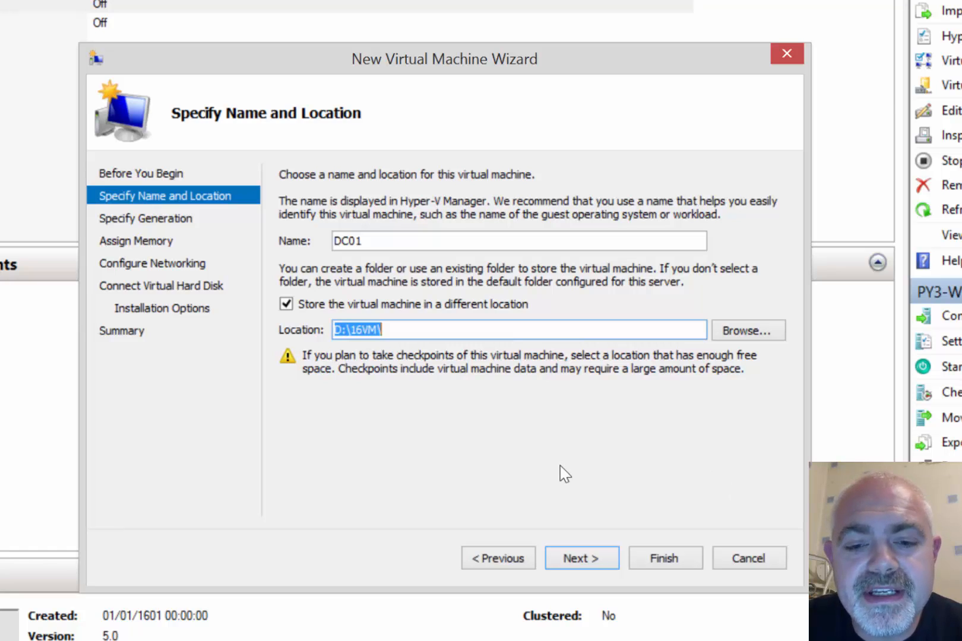
Make DC01 a Generation 2 machine with 4096 MB startup memory
{"action": "left_click", "coordinate": [575, 562]}
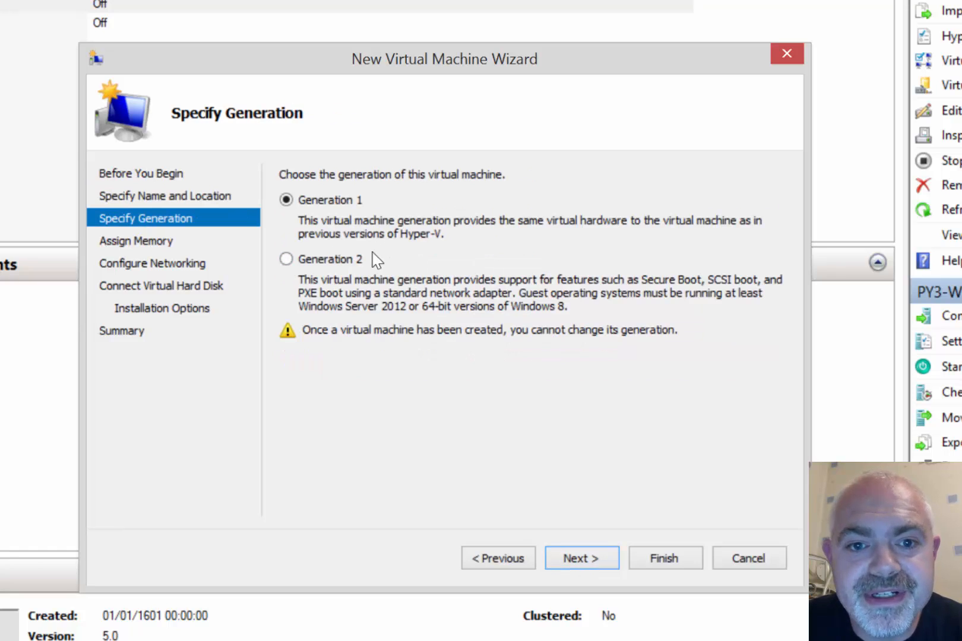
{"action": "left_click", "coordinate": [324, 264]}
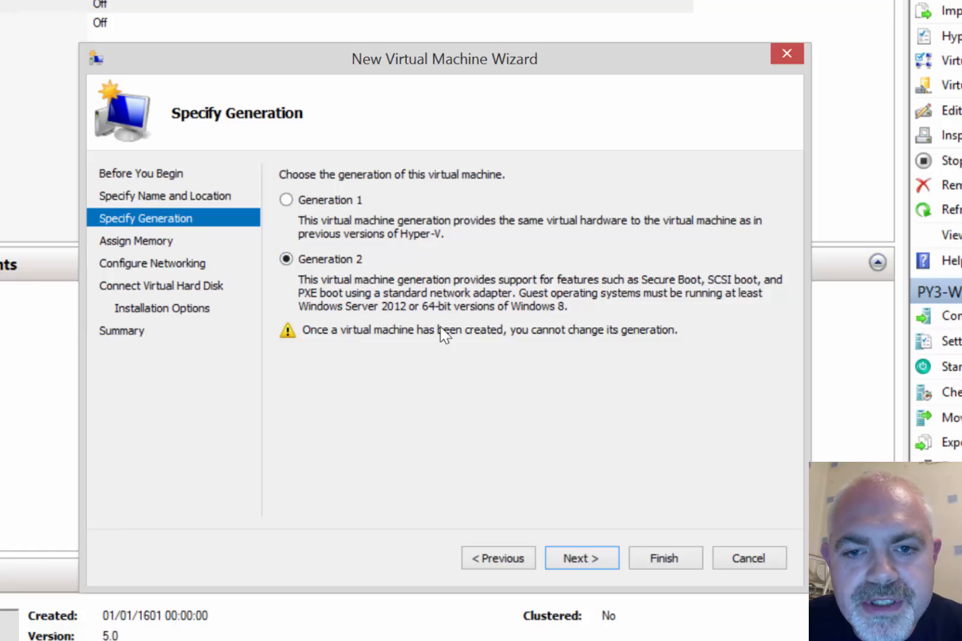
{"action": "left_click", "coordinate": [576, 561]}
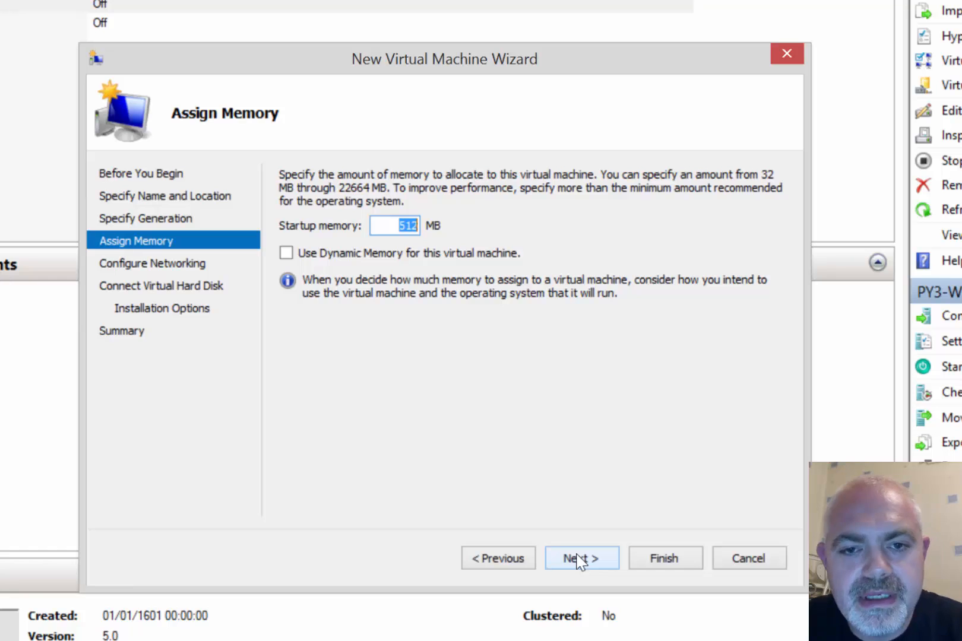
{"action": "type", "text": "4096"}
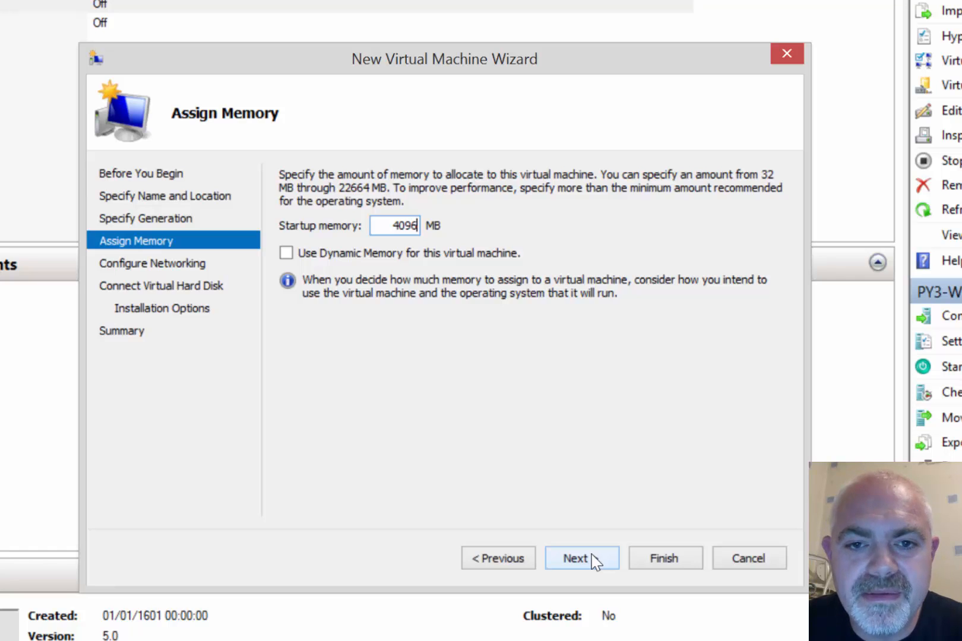
Connect DC01's network adapter to New Virtual Switch
{"action": "left_click", "coordinate": [591, 554]}
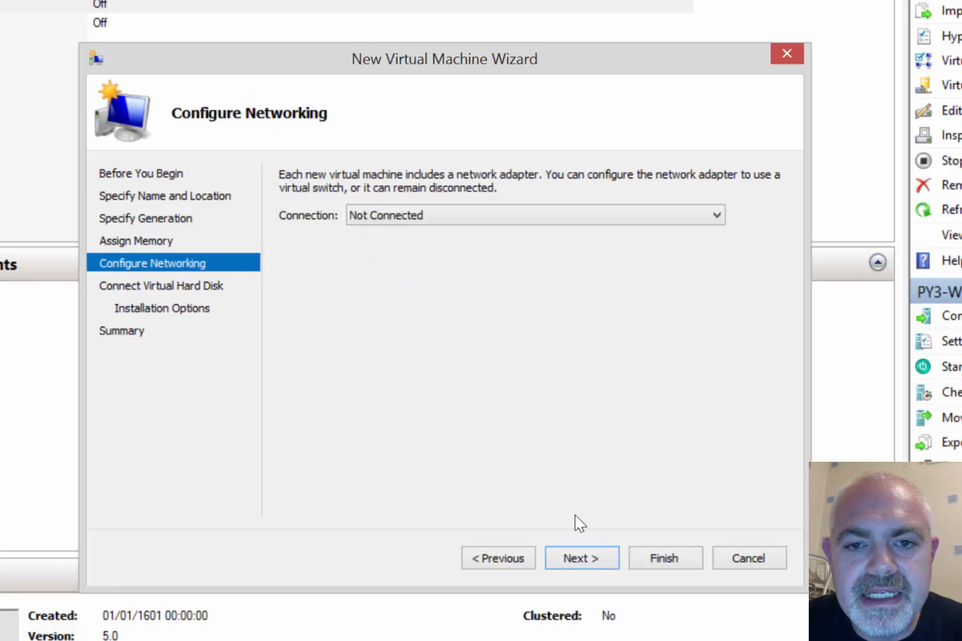
{"action": "left_click", "coordinate": [478, 223]}
{"action": "left_click", "coordinate": [448, 254]}
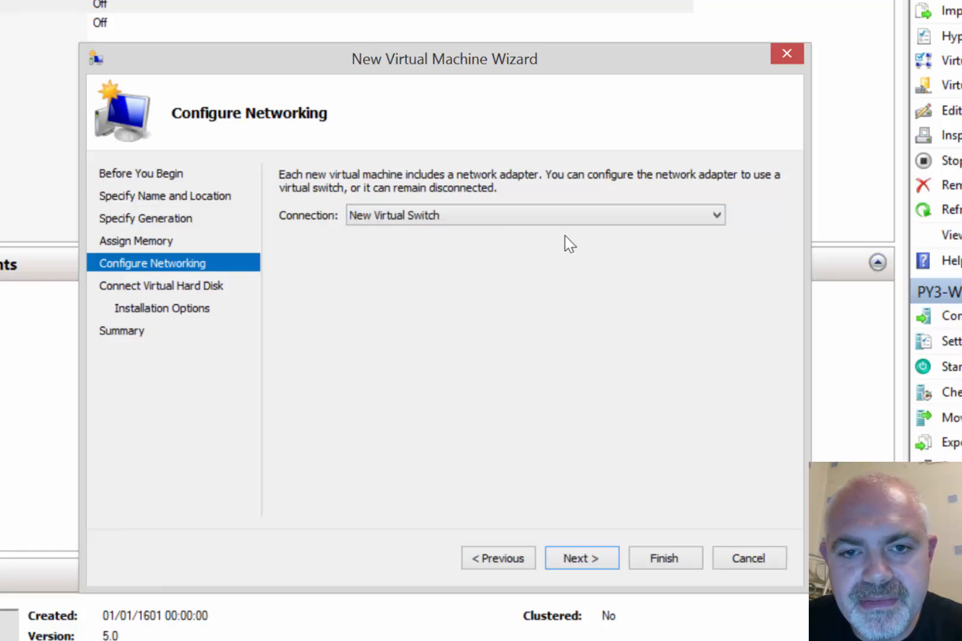
Keep the default 127 GB virtual hard disk for DC01
{"action": "left_click", "coordinate": [578, 559]}
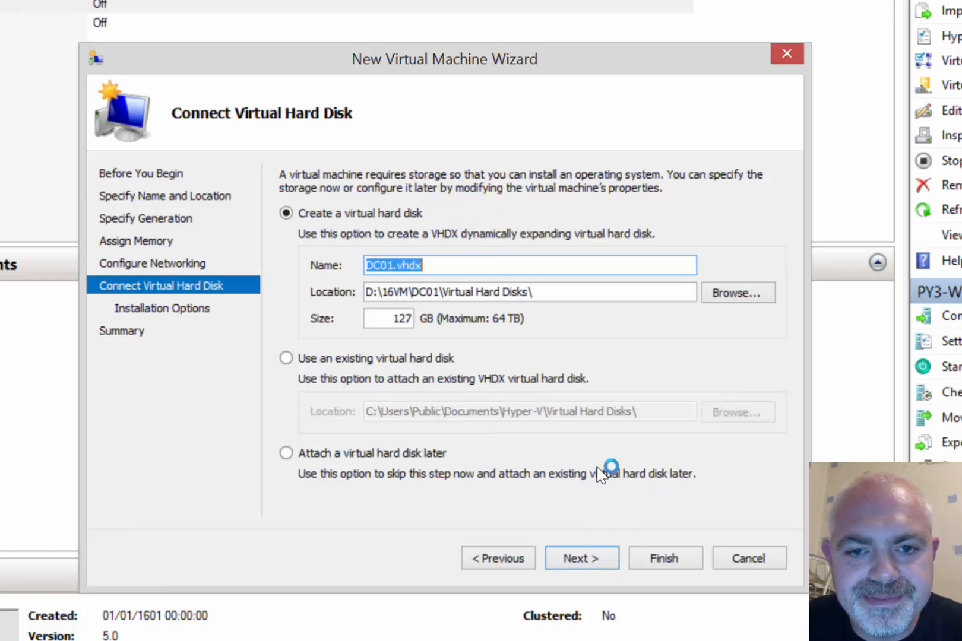
{"action": "left_click", "coordinate": [394, 318]}
{"action": "double_click", "coordinate": [394, 318]}
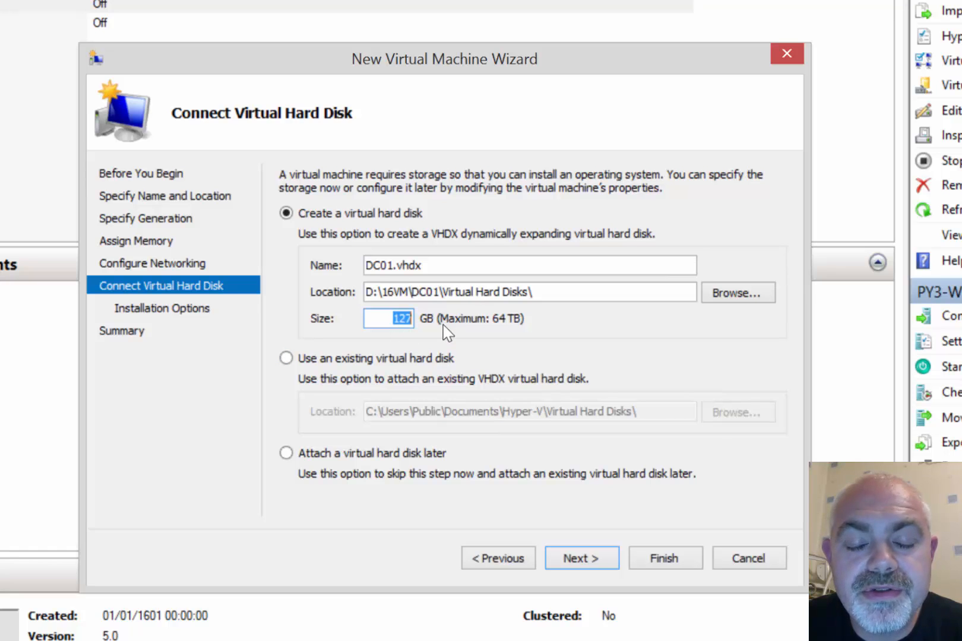
{"action": "left_click", "coordinate": [577, 561]}
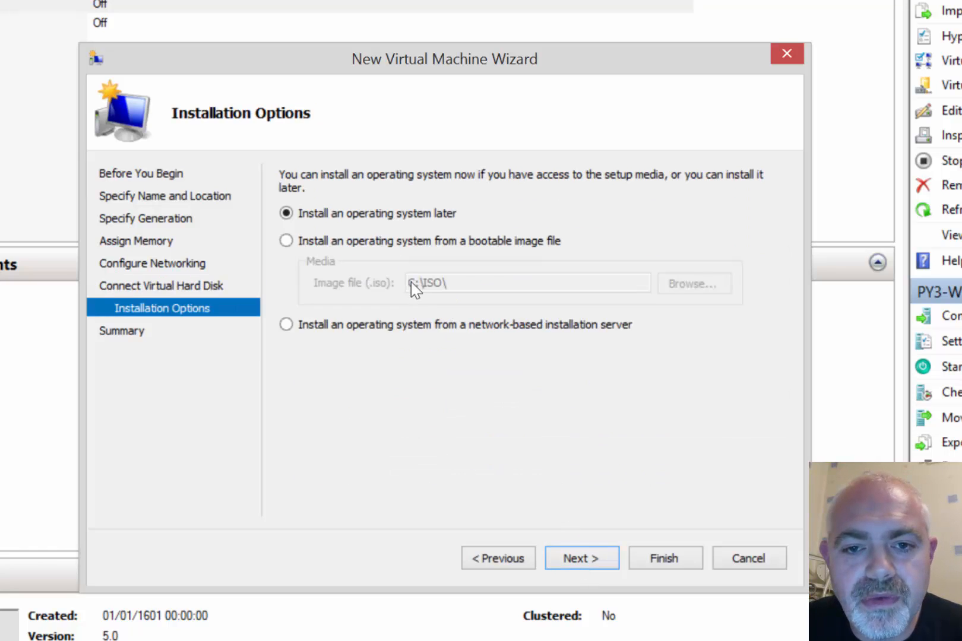
Use the server ISO as bootable install media and finish creating DC01
{"action": "left_click", "coordinate": [387, 242]}
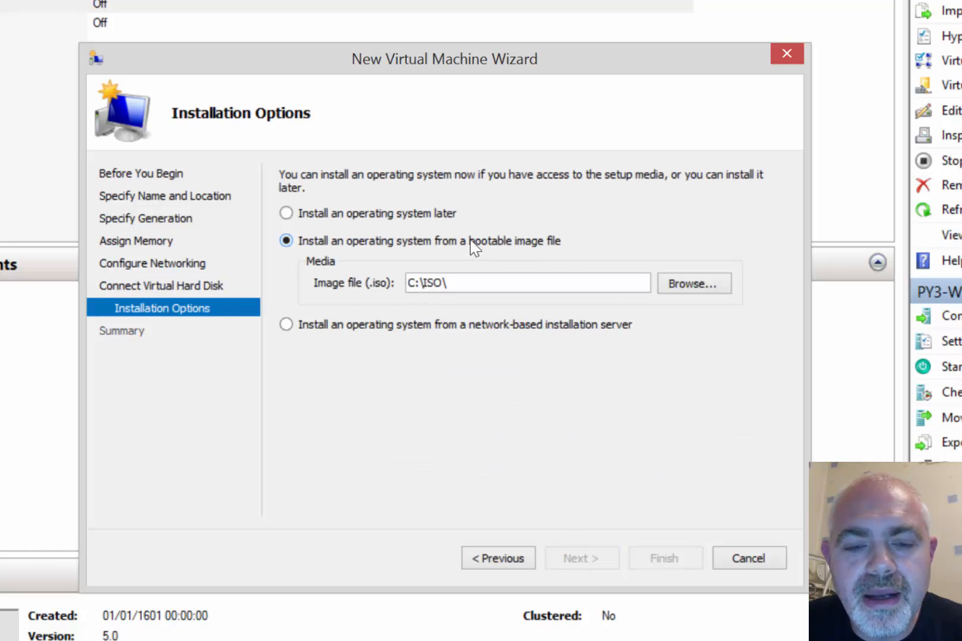
{"action": "left_click", "coordinate": [689, 287]}
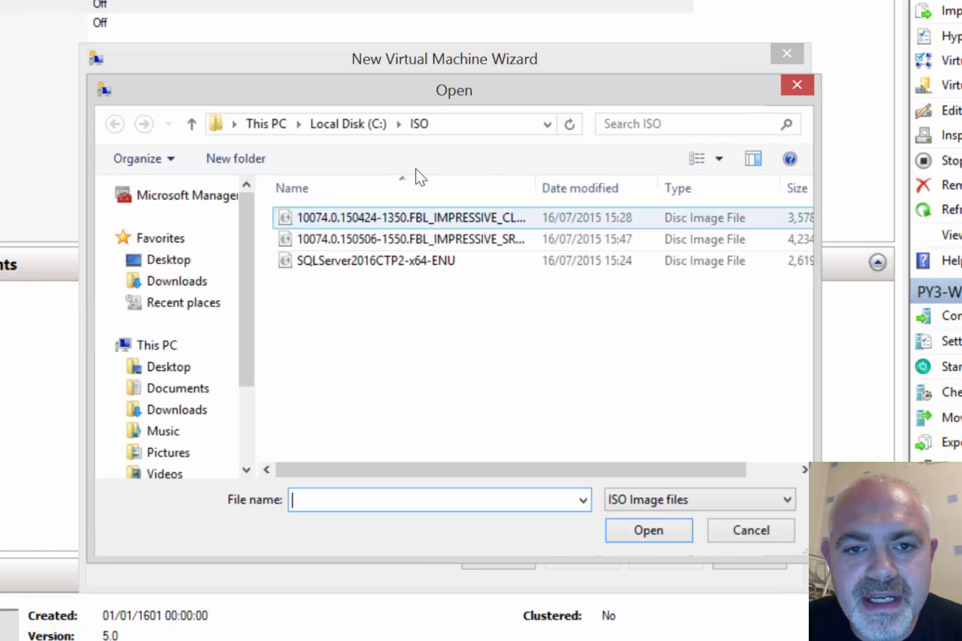
{"action": "left_click", "coordinate": [469, 240]}
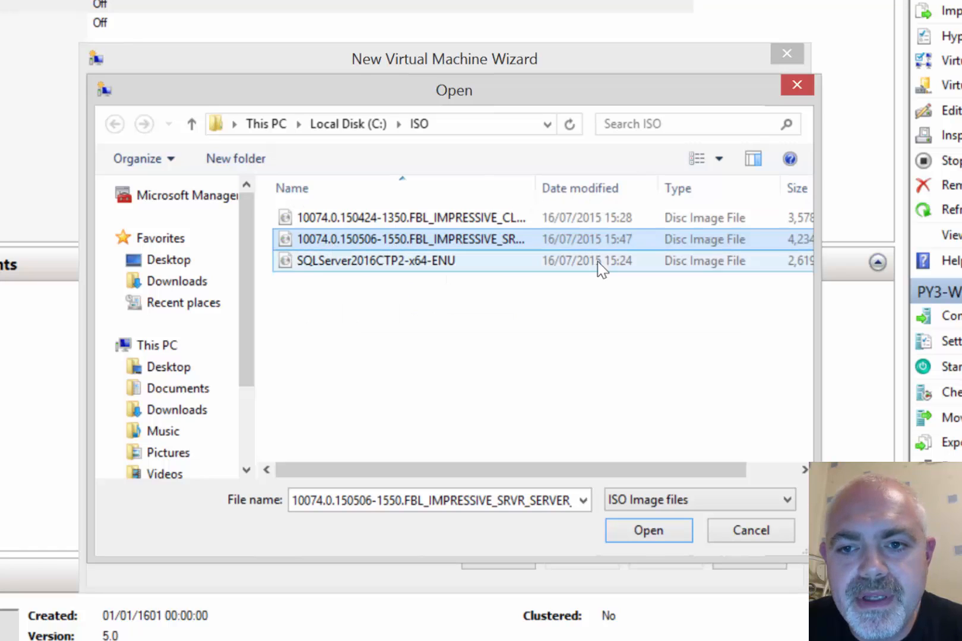
{"action": "left_click", "coordinate": [647, 534]}
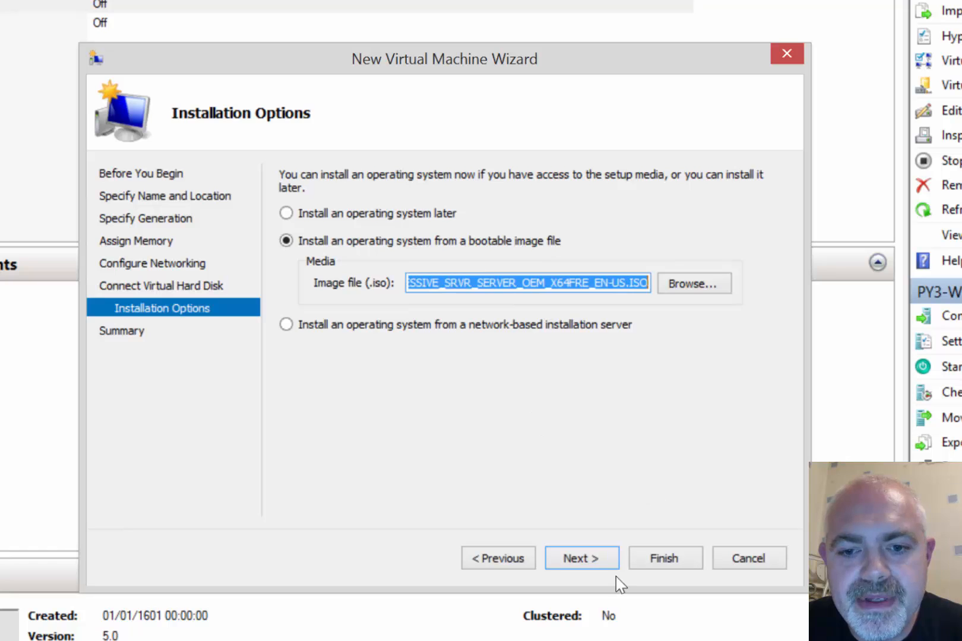
{"action": "left_click", "coordinate": [615, 571]}
{"action": "left_click", "coordinate": [662, 558]}
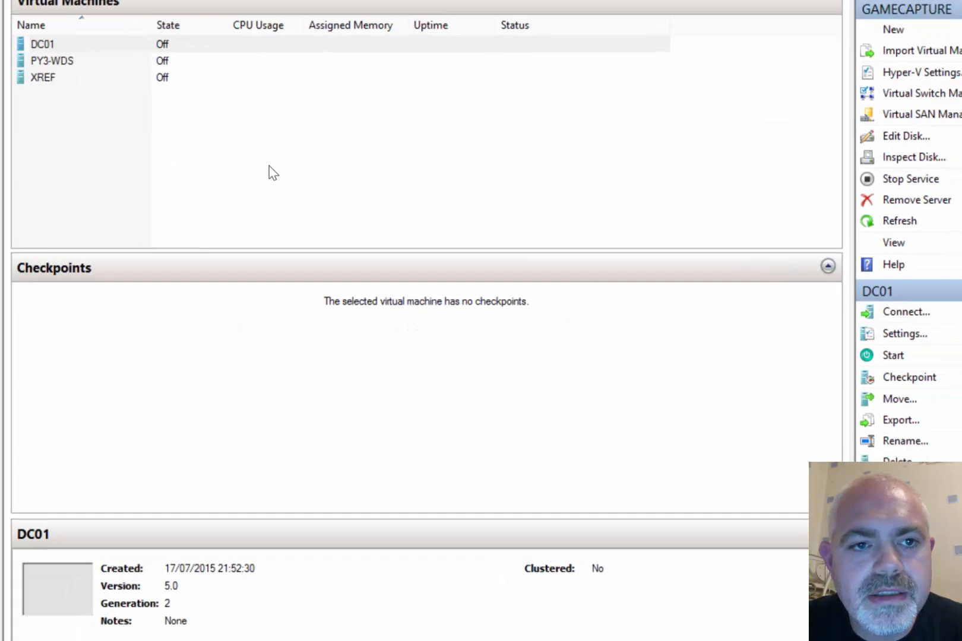
Set DC01's number of virtual processors to 3 in its Settings and apply
{"action": "right_click", "coordinate": [189, 100]}
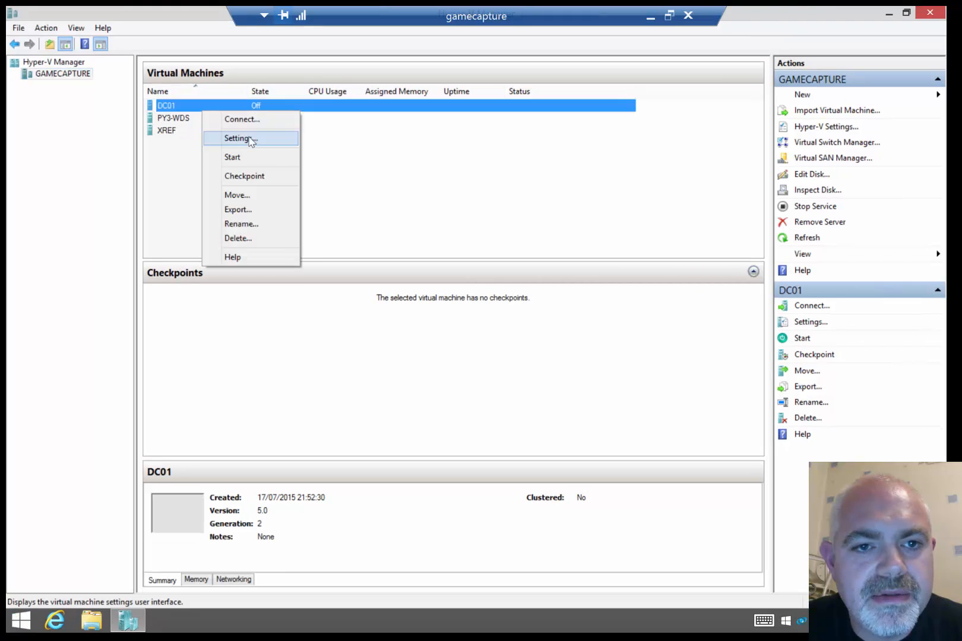
{"action": "left_click", "coordinate": [245, 131]}
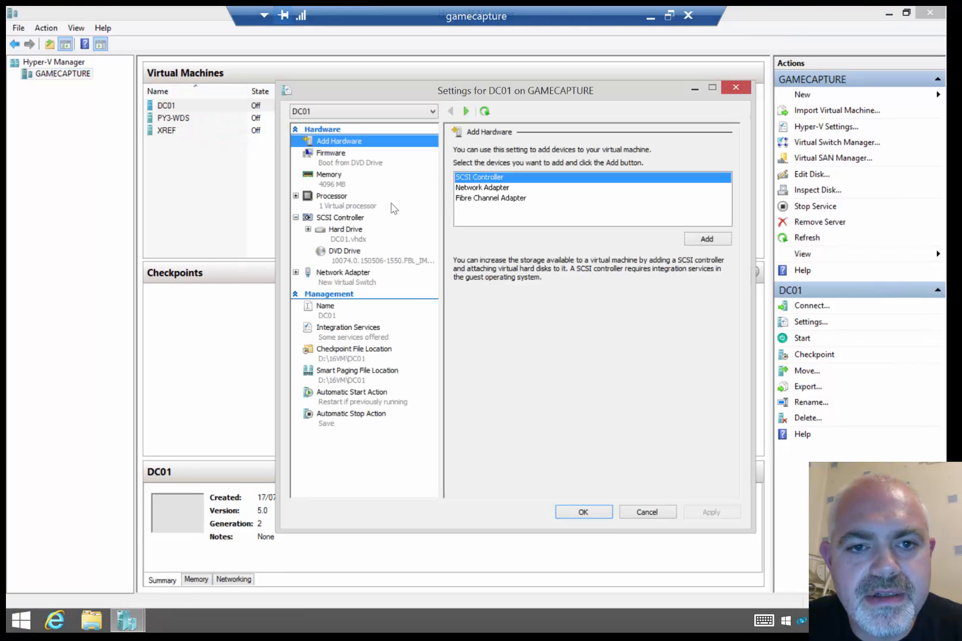
{"action": "left_click", "coordinate": [391, 205]}
{"action": "double_click", "coordinate": [600, 170]}
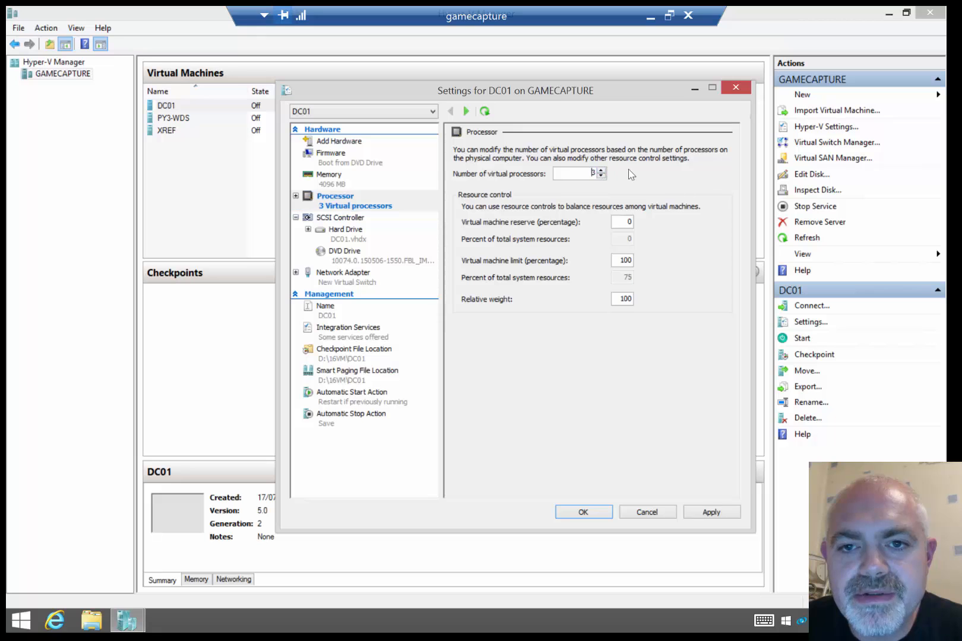
{"action": "left_click", "coordinate": [711, 511]}
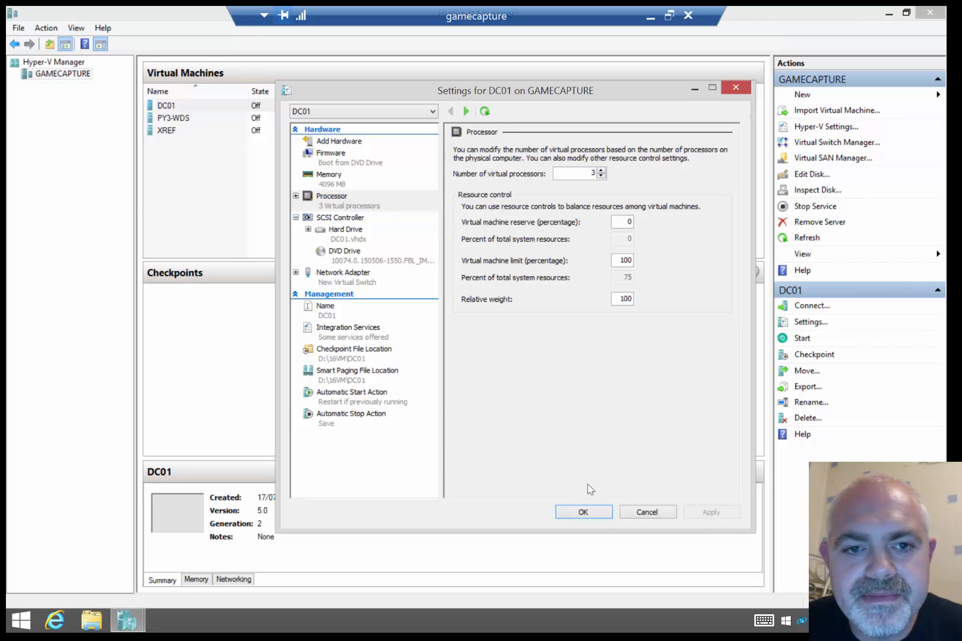
{"action": "left_click", "coordinate": [592, 510]}
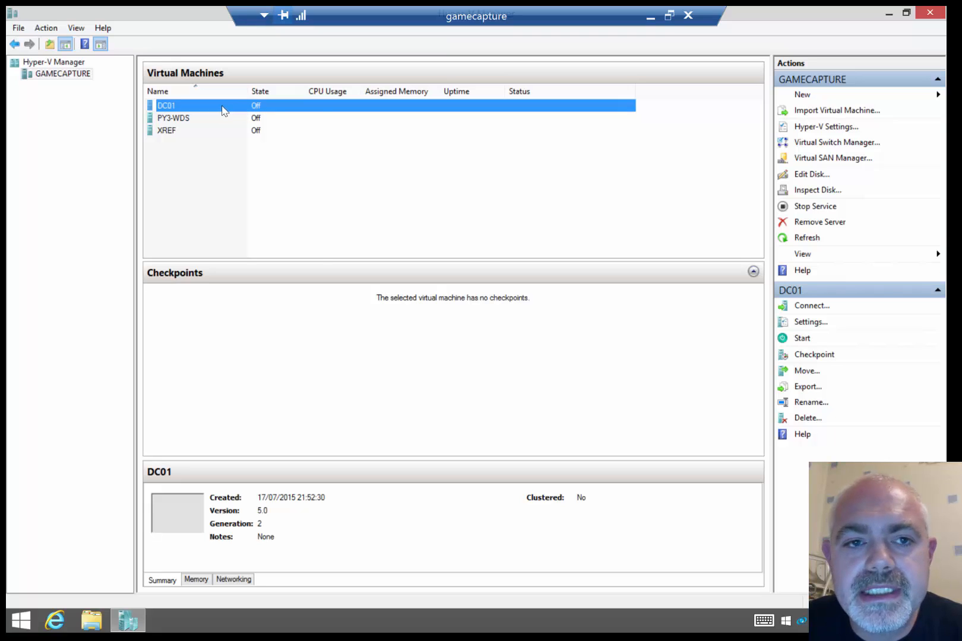
Start DC01, connect to its console, and boot it from the DVD image
{"action": "right_click", "coordinate": [223, 111]}
{"action": "left_click", "coordinate": [272, 153]}
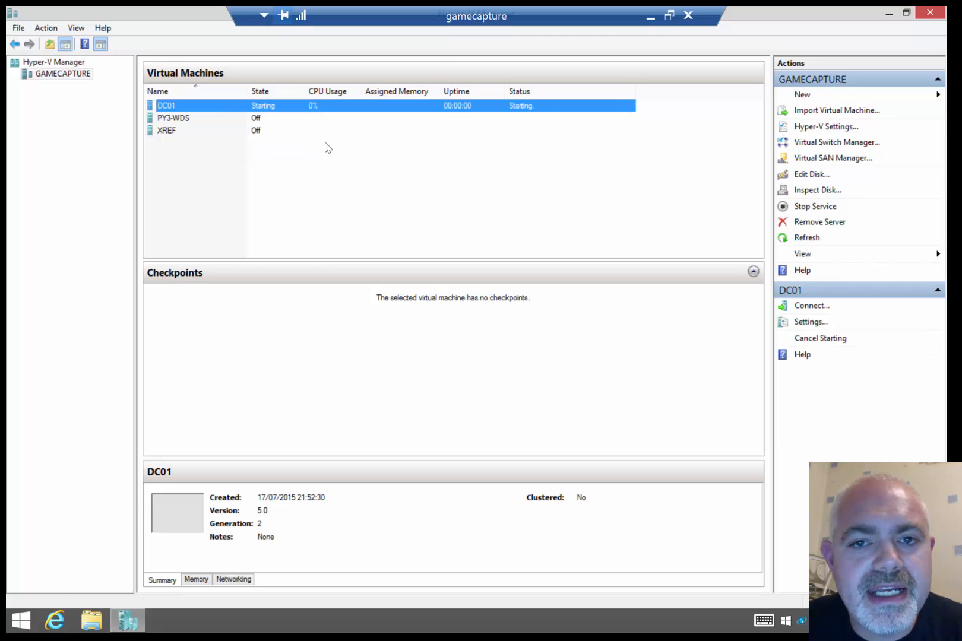
{"action": "right_click", "coordinate": [225, 109]}
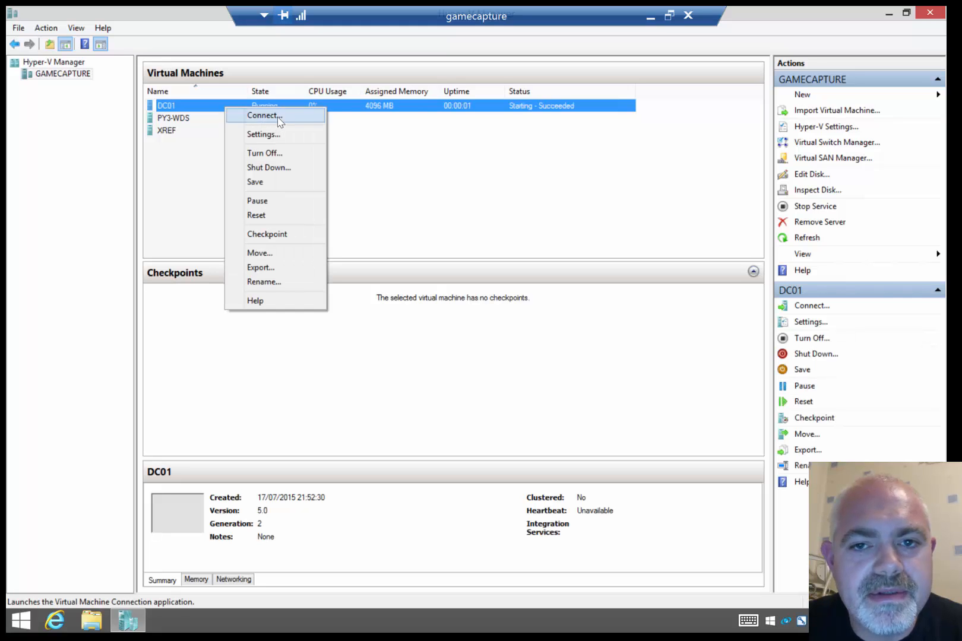
{"action": "left_click", "coordinate": [280, 117]}
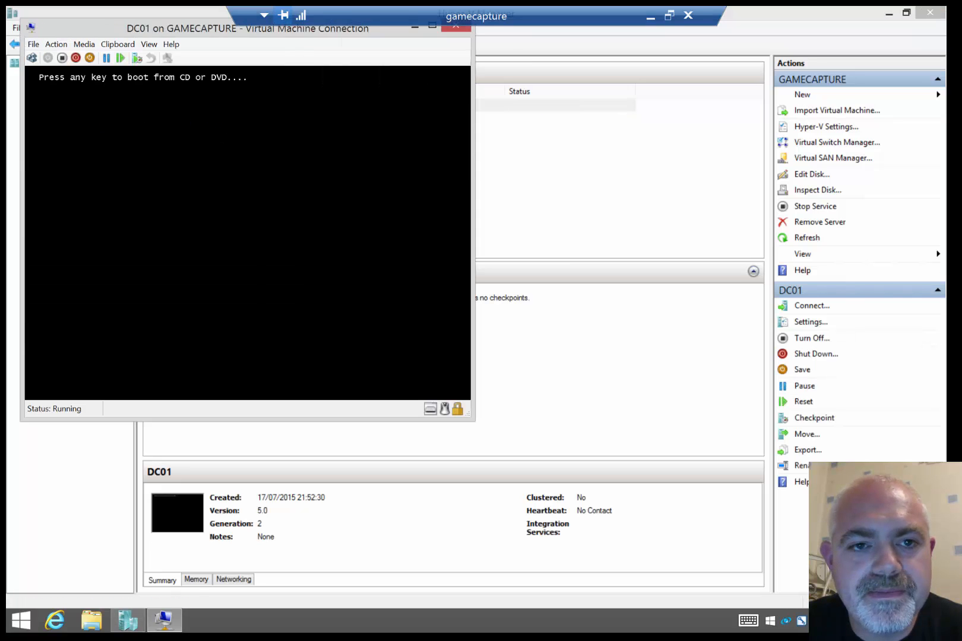
{"action": "key", "text": "Return"}
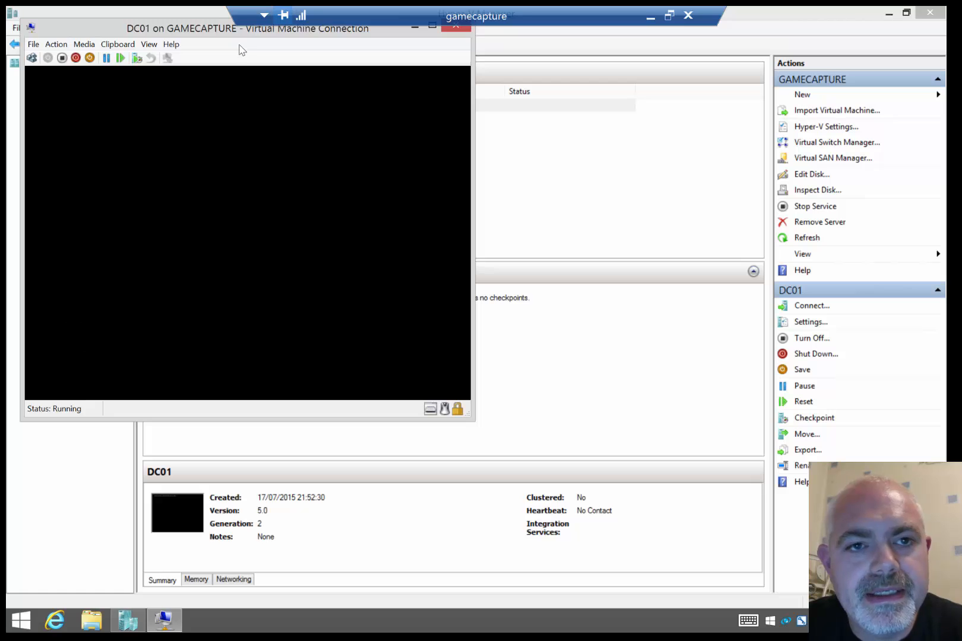
{"action": "left_click_drag", "start_coordinate": [213, 33], "coordinate": [392, 77]}
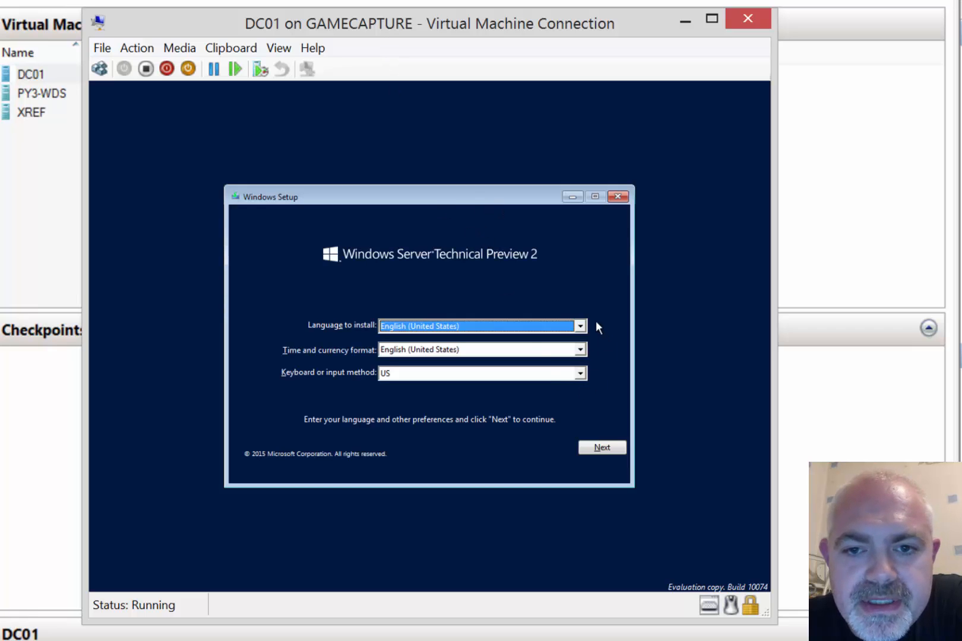
Keep English (United States) language, use English (United Kingdom) formats, and begin installing
{"action": "left_click", "coordinate": [580, 326]}
{"action": "left_click", "coordinate": [578, 339]}
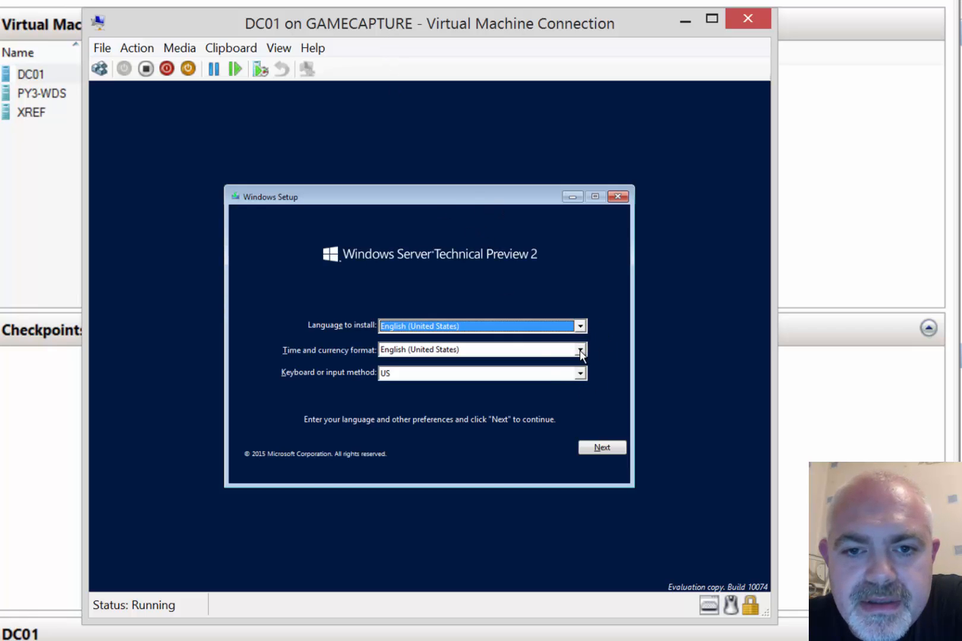
{"action": "left_click", "coordinate": [580, 349]}
{"action": "key", "text": "Up"}
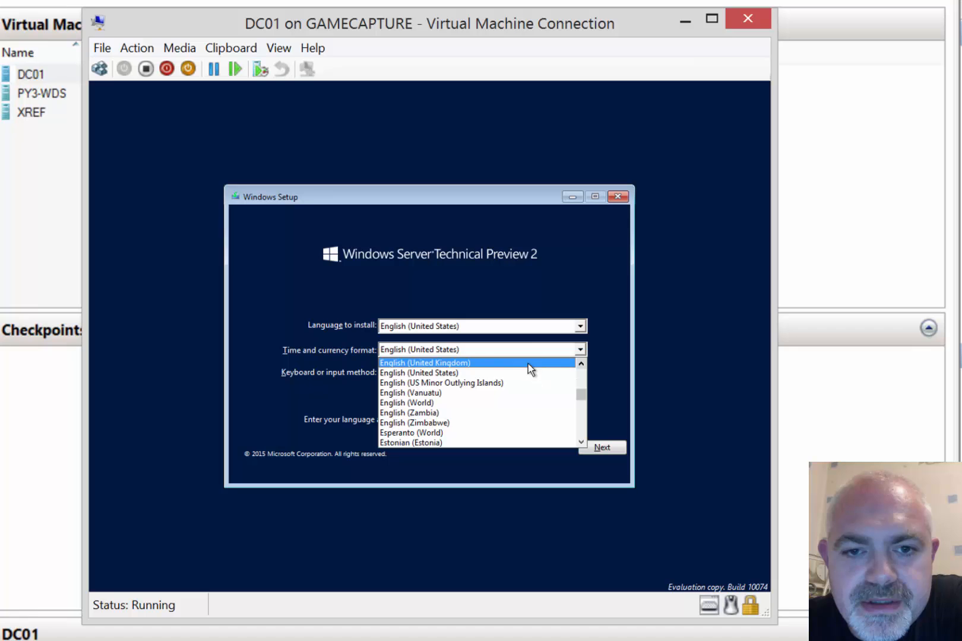
{"action": "left_click", "coordinate": [527, 363]}
{"action": "left_click", "coordinate": [600, 447]}
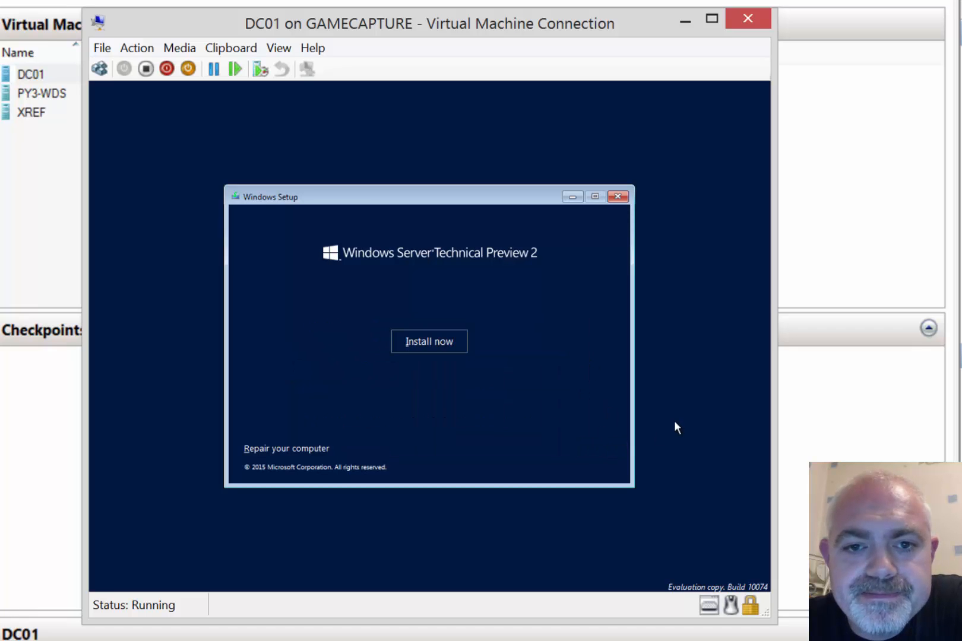
{"action": "left_click", "coordinate": [430, 343]}
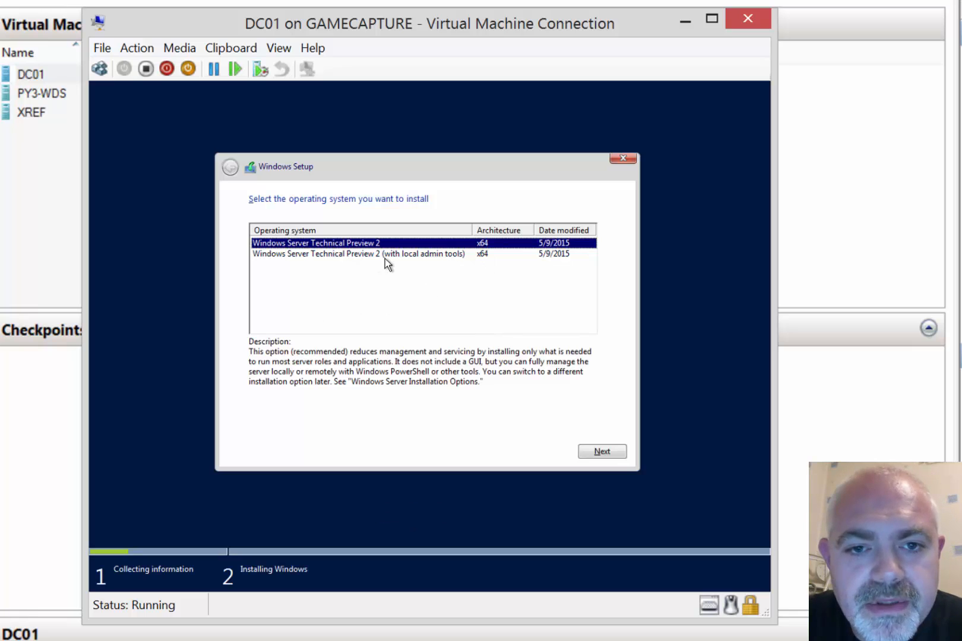
Choose the local-admin-tools edition, accept the license, and custom-install onto Drive 0
{"action": "left_click", "coordinate": [455, 255]}
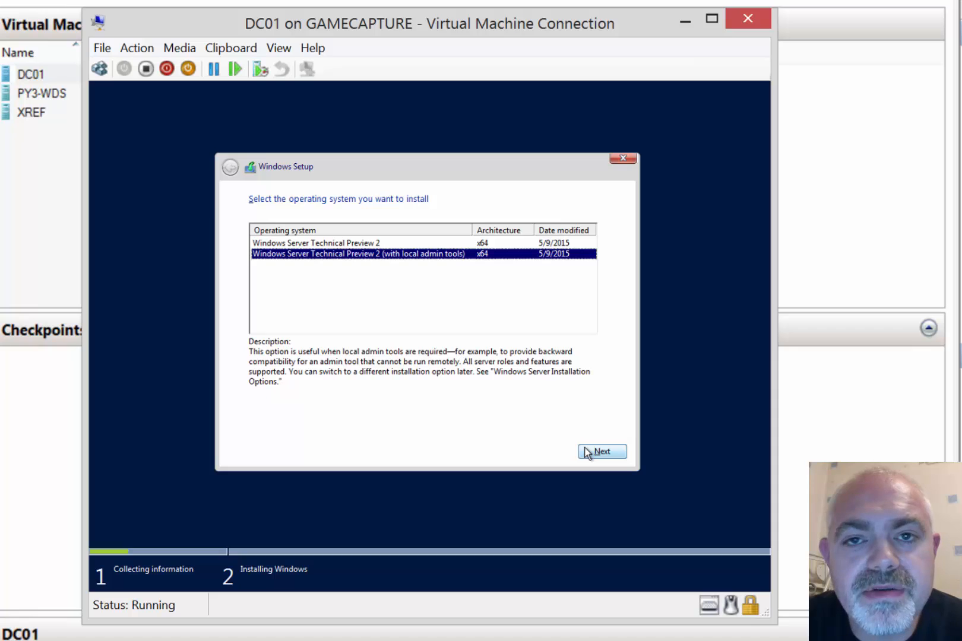
{"action": "left_click", "coordinate": [612, 452]}
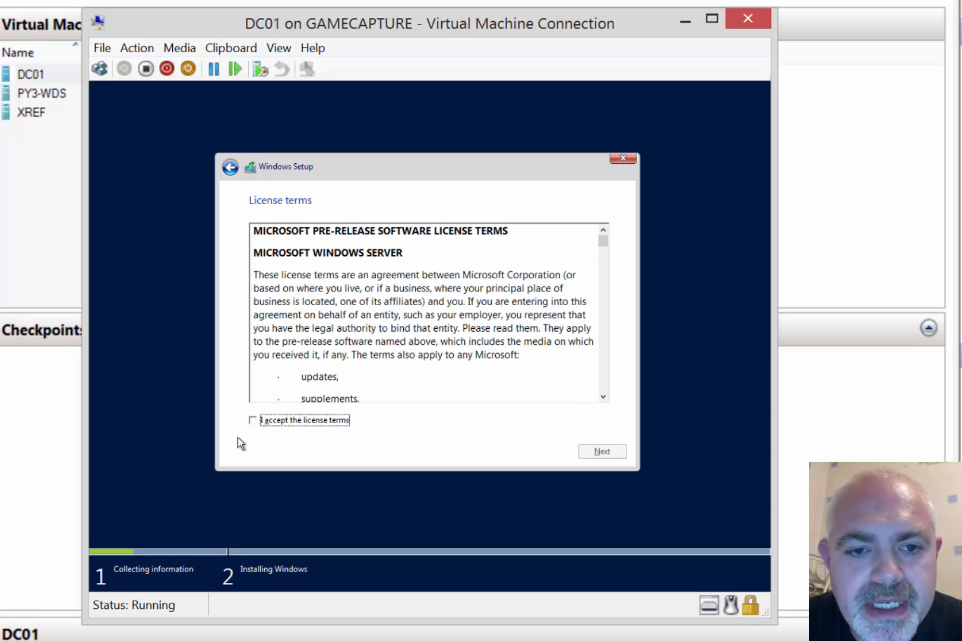
{"action": "left_click", "coordinate": [306, 421]}
{"action": "left_click", "coordinate": [605, 454]}
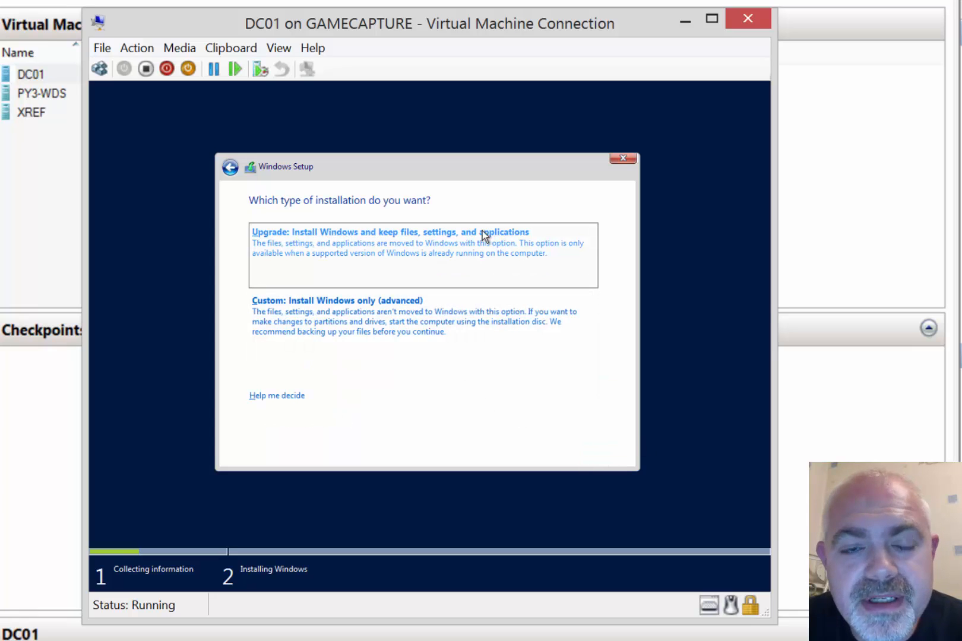
{"action": "left_click", "coordinate": [410, 303]}
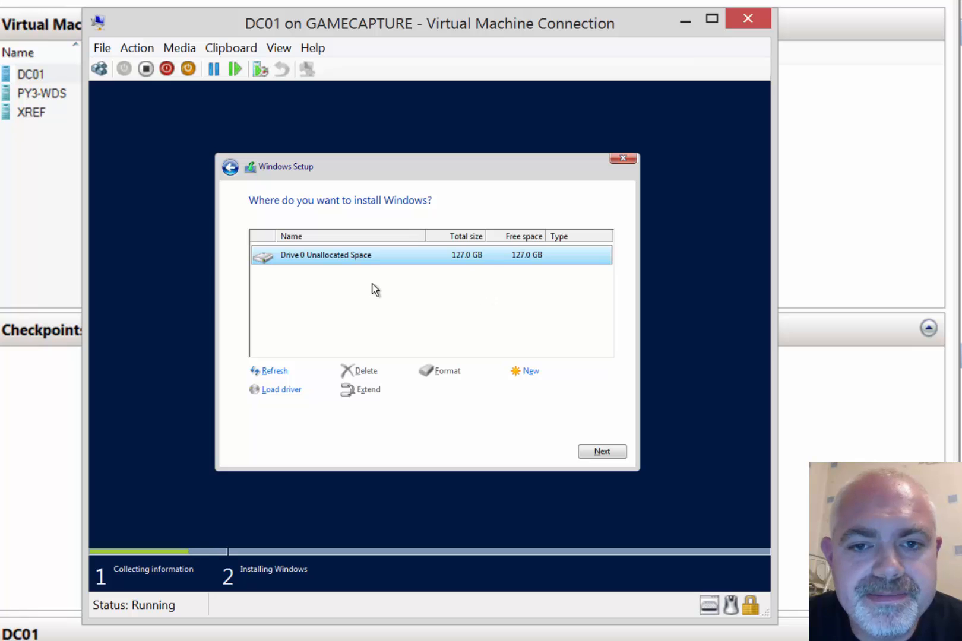
{"action": "left_click", "coordinate": [597, 458]}
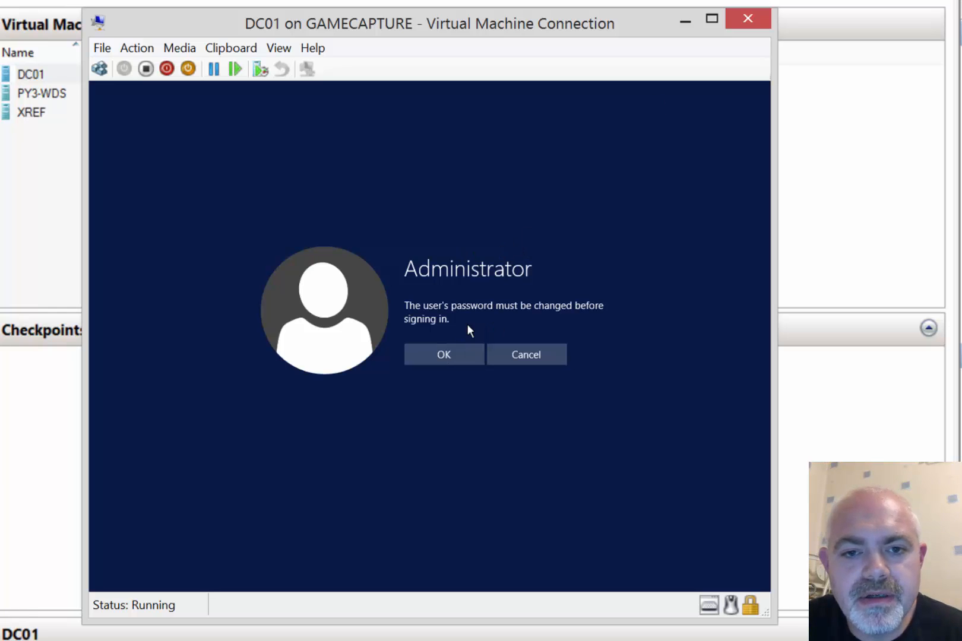
Enter and confirm a new Administrator password on DC01
{"action": "left_click", "coordinate": [435, 360]}
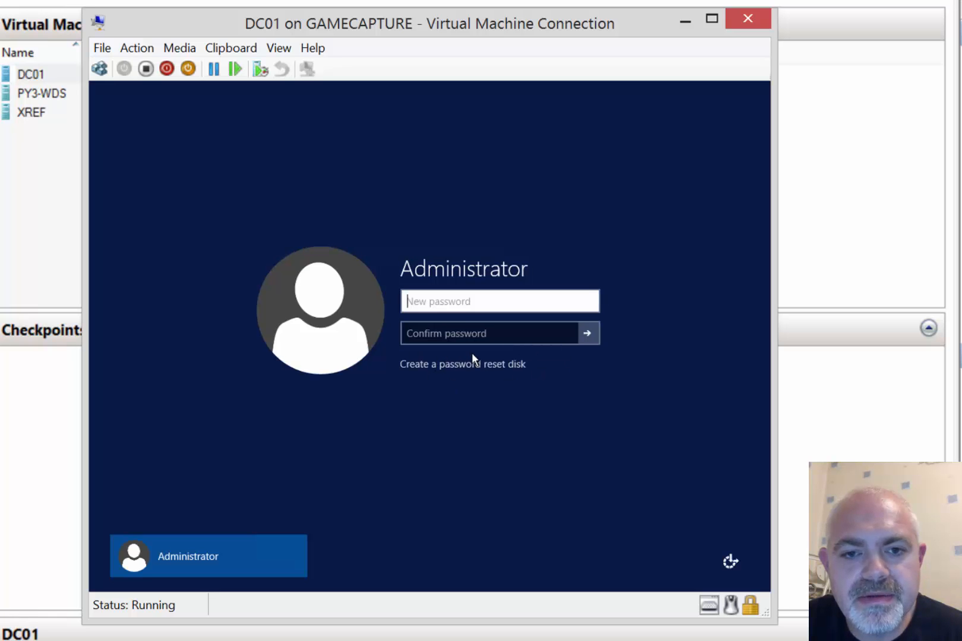
{"action": "type", "text": "**********"}
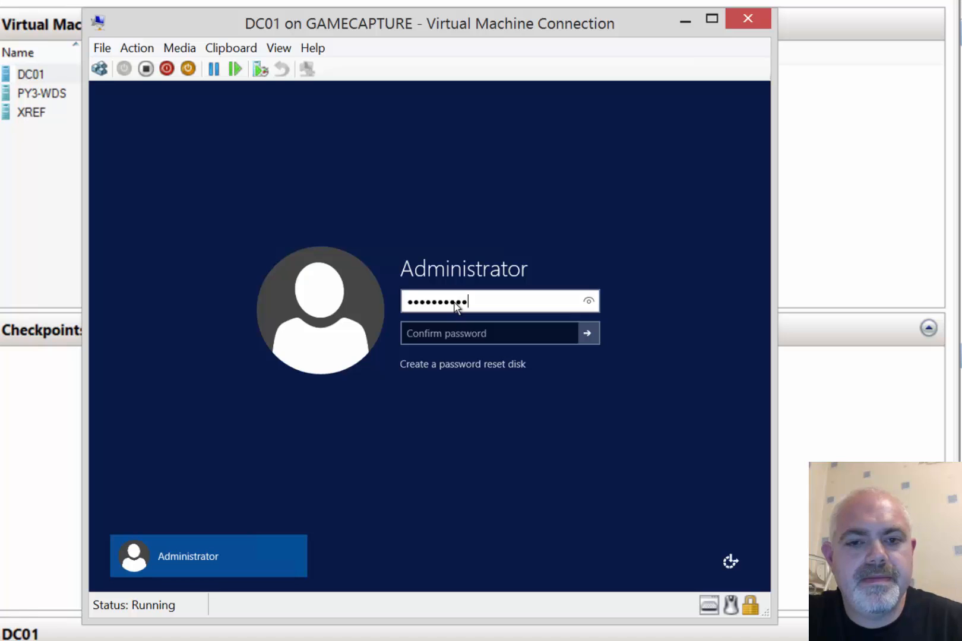
{"action": "key", "text": "Tab"}
{"action": "type", "text": "**********"}
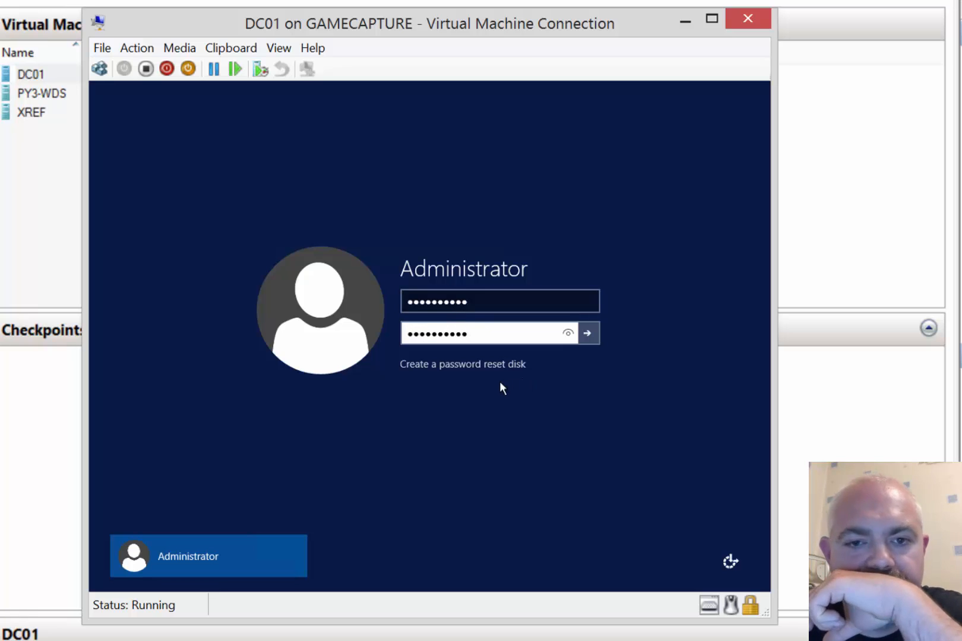
{"action": "key", "text": "Return"}
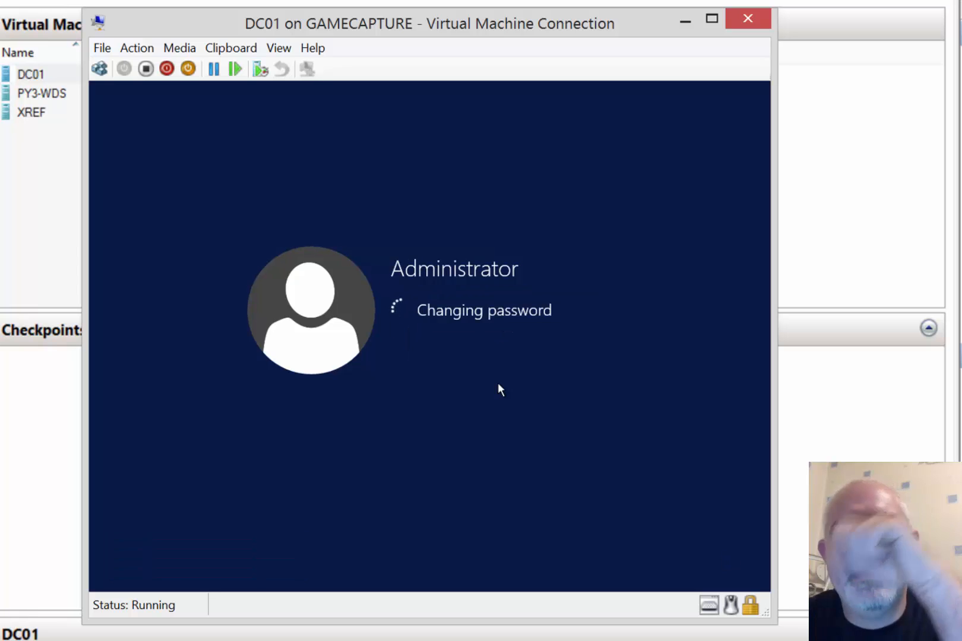
{"action": "left_click", "coordinate": [437, 333]}
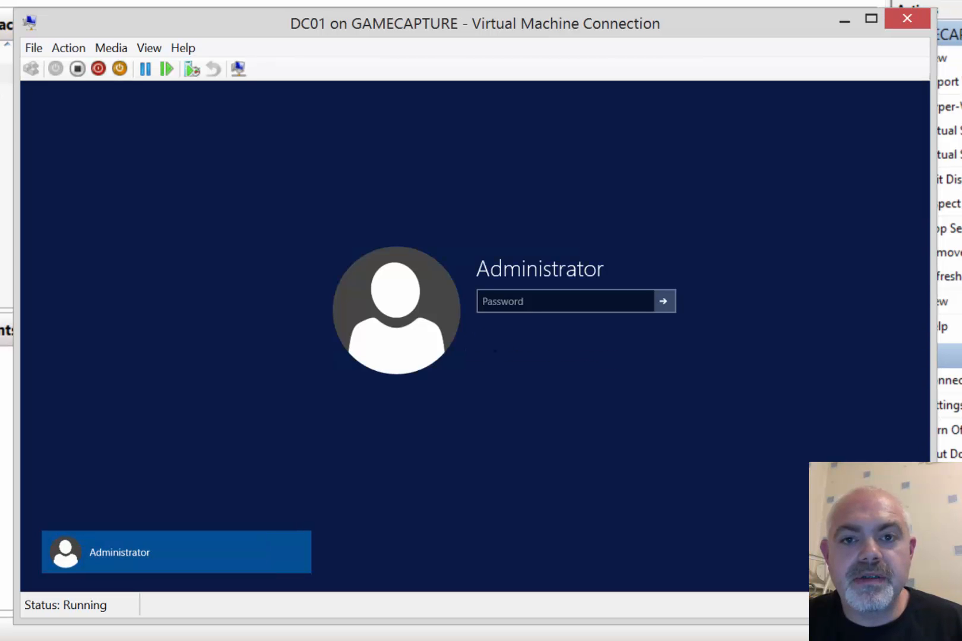
Sign in to DC01 as Administrator with the account password
{"action": "left_click", "coordinate": [519, 304]}
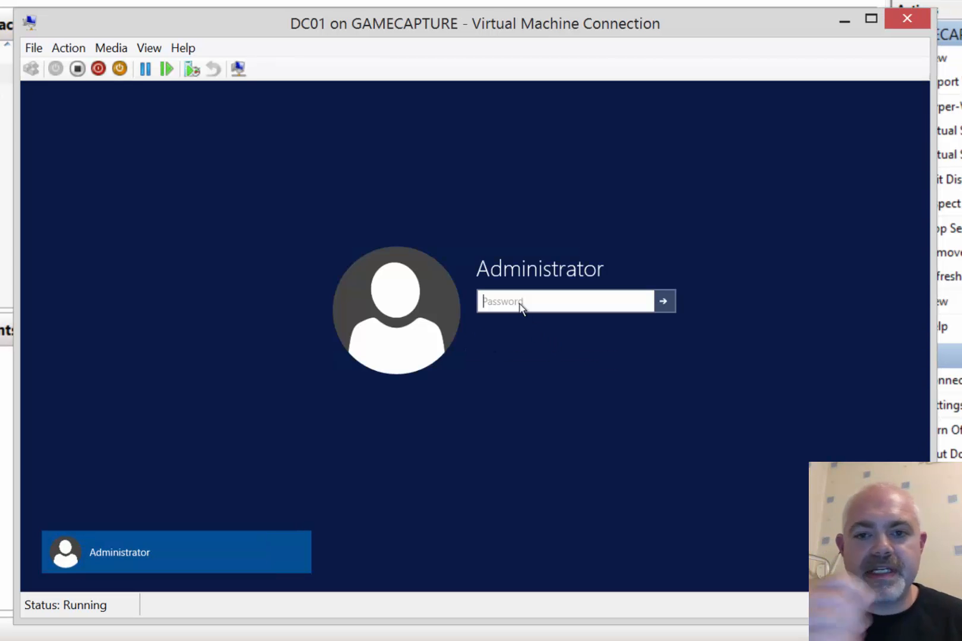
{"action": "type", "text": "•••••••••••"}
{"action": "key", "text": "Return"}
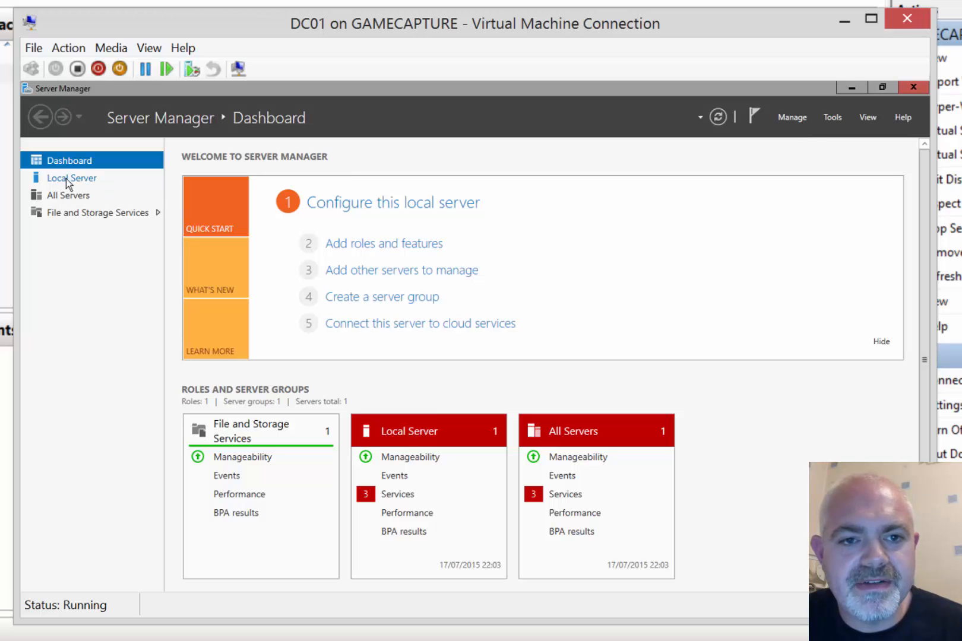
View the Local Server properties and launch the Server Configuration console
{"action": "left_click", "coordinate": [84, 180]}
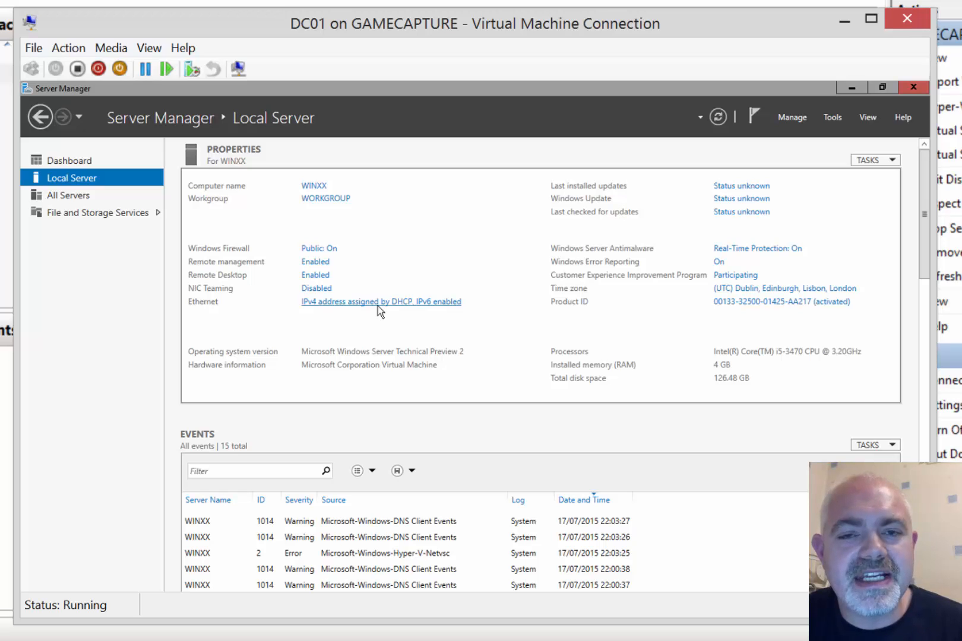
{"action": "left_click", "coordinate": [414, 302]}
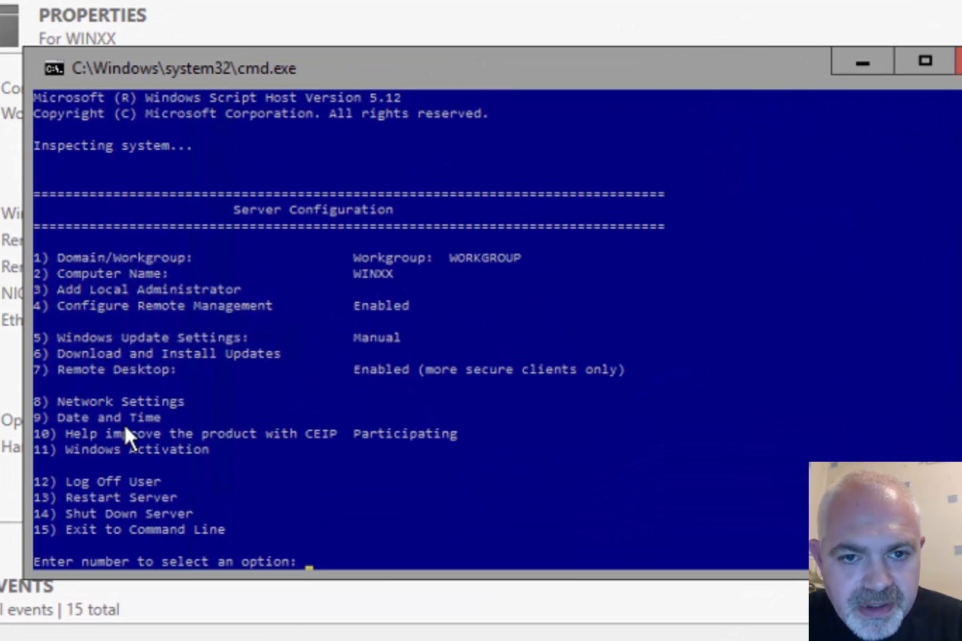
In sconfig, choose Network Settings, adapter 1, and a static IP address
{"action": "type", "text": "8"}
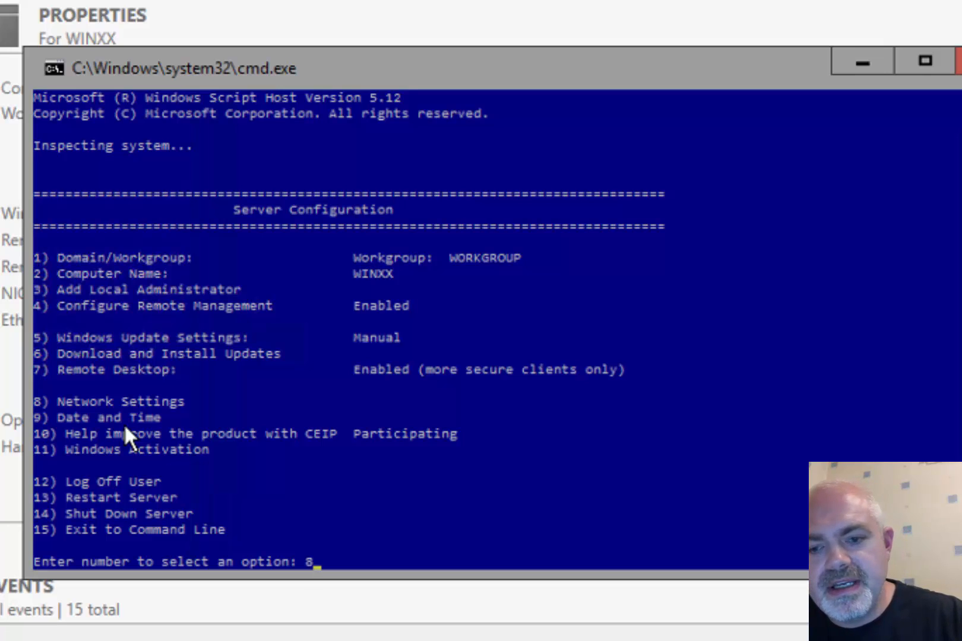
{"action": "key", "text": "Return"}
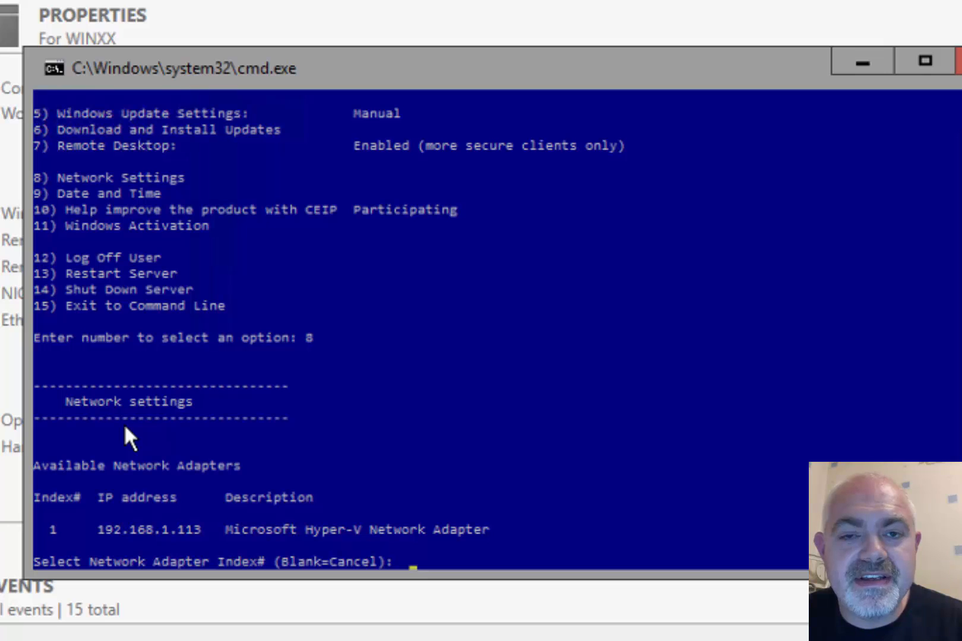
{"action": "type", "text": "1"}
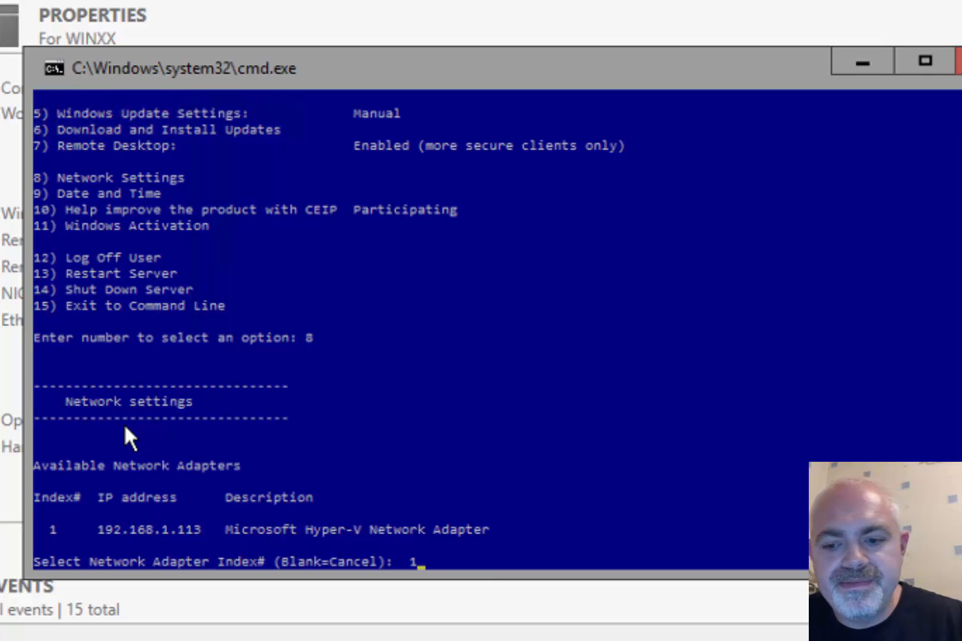
{"action": "key", "text": "Return"}
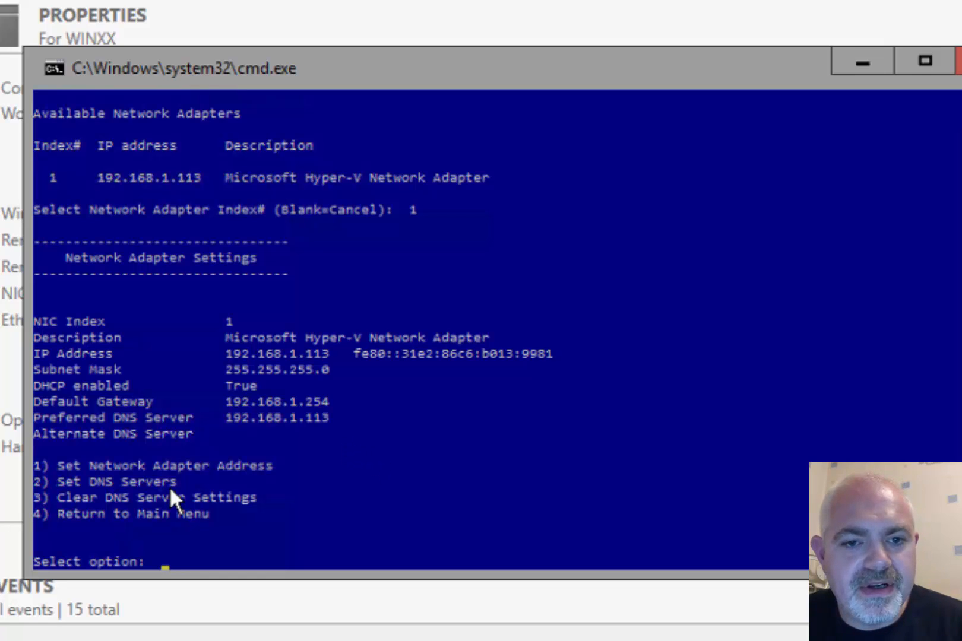
{"action": "type", "text": "1"}
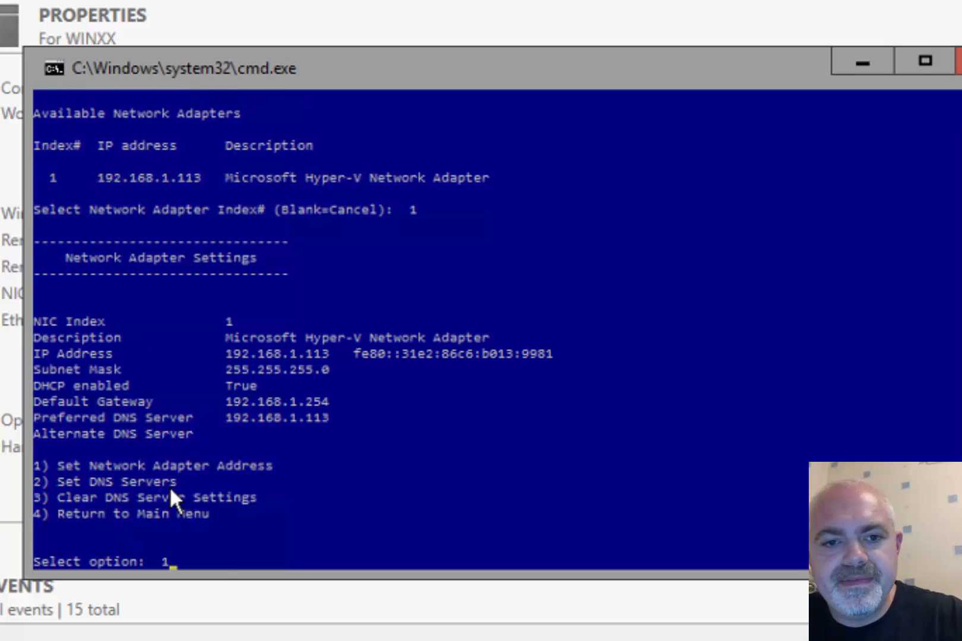
{"action": "key", "text": "Return"}
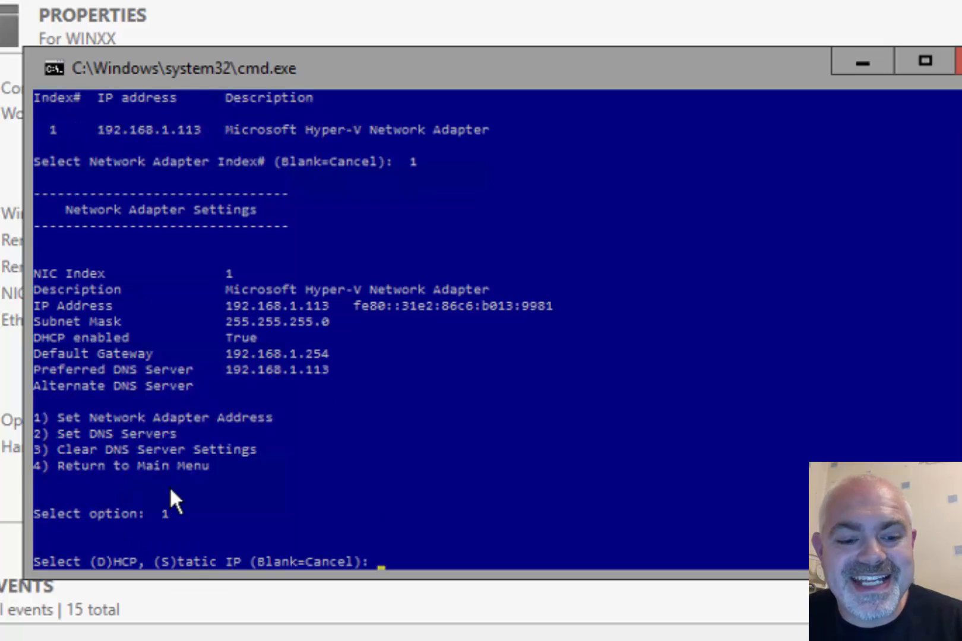
{"action": "type", "text": "s"}
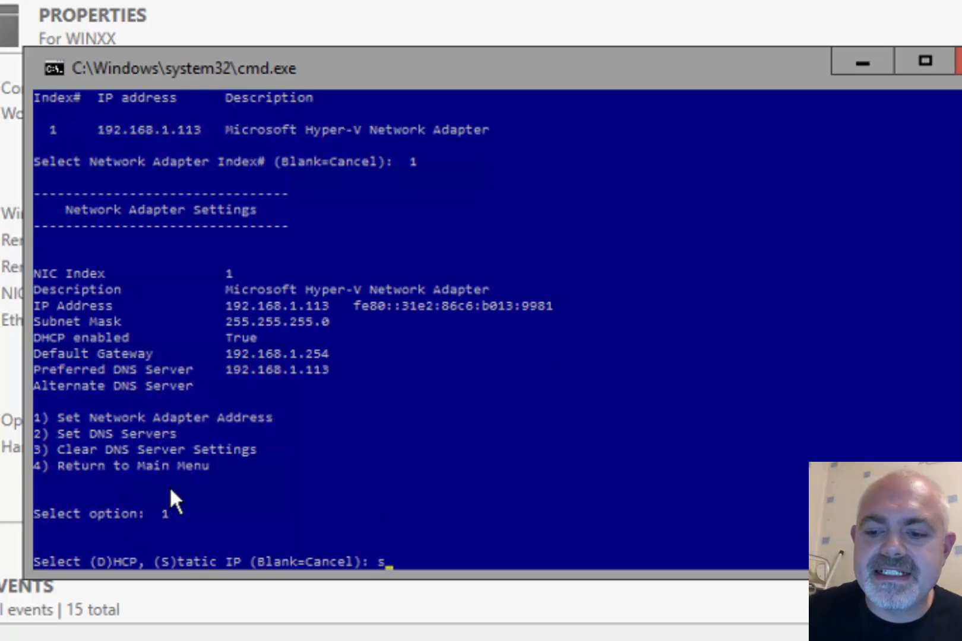
{"action": "key", "text": "Return"}
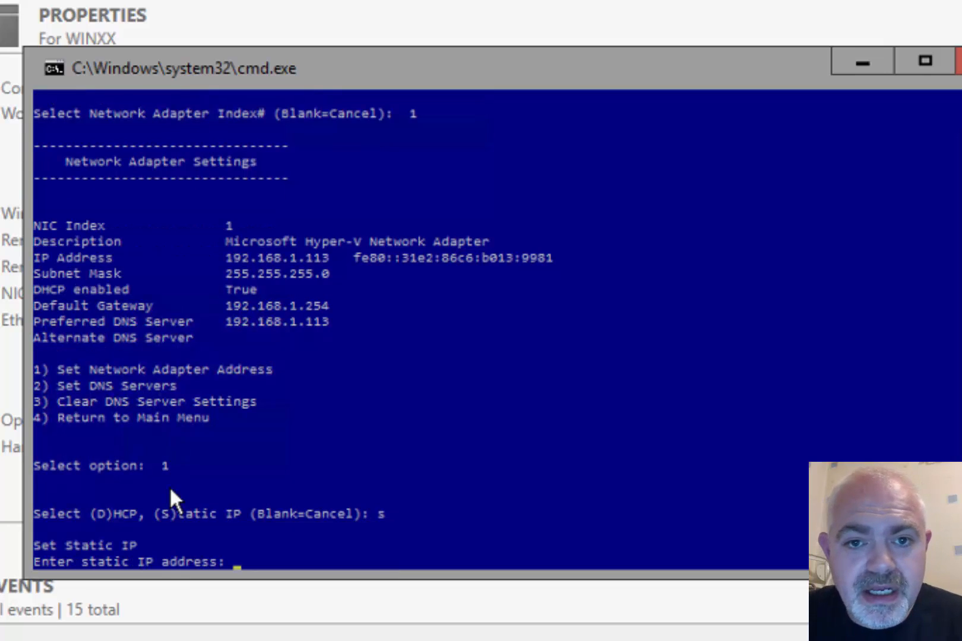
Enter IP 192.168.1.113, mask 255.255.255.0 and gateway 192.168.1.254
{"action": "left_click", "coordinate": [170, 488]}
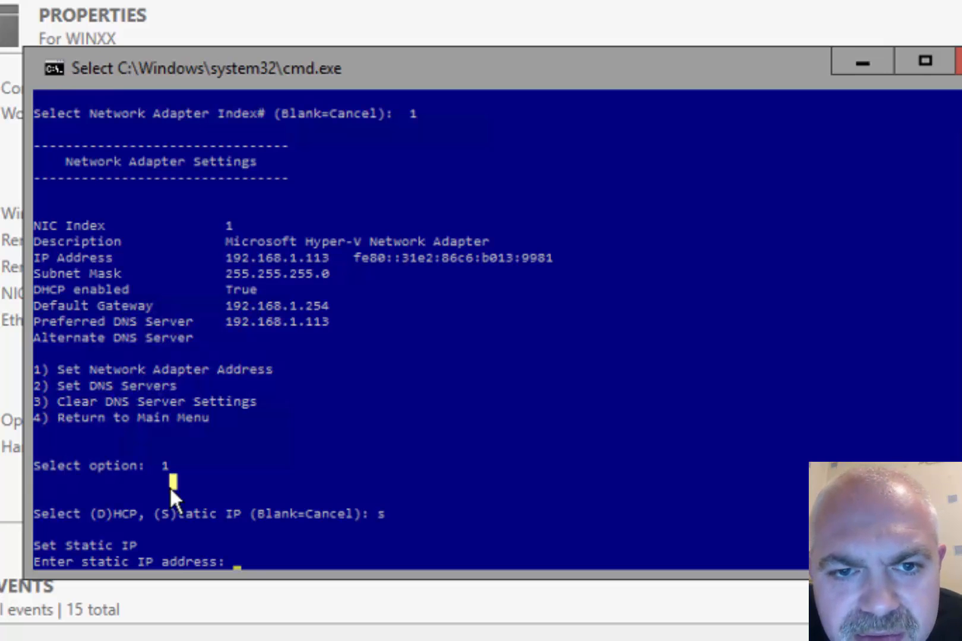
{"action": "type", "text": "192.168.1.113"}
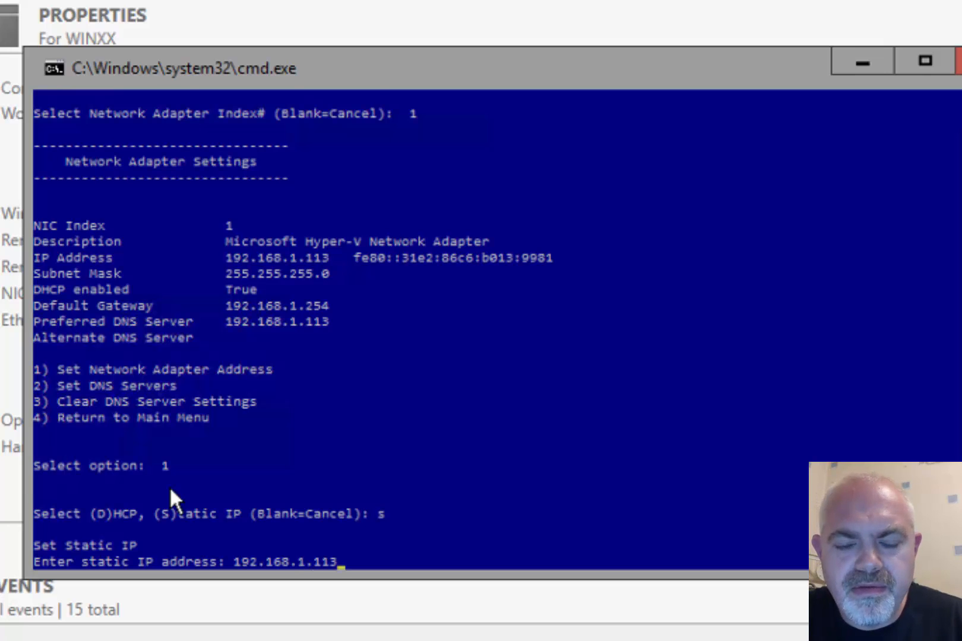
{"action": "key", "text": "Return"}
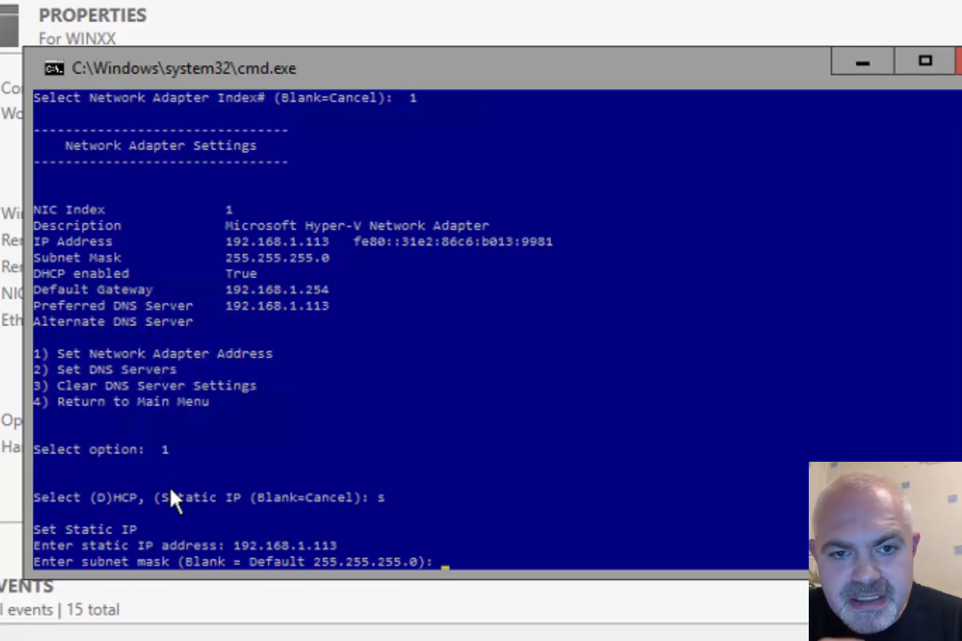
{"action": "type", "text": "255.255."}
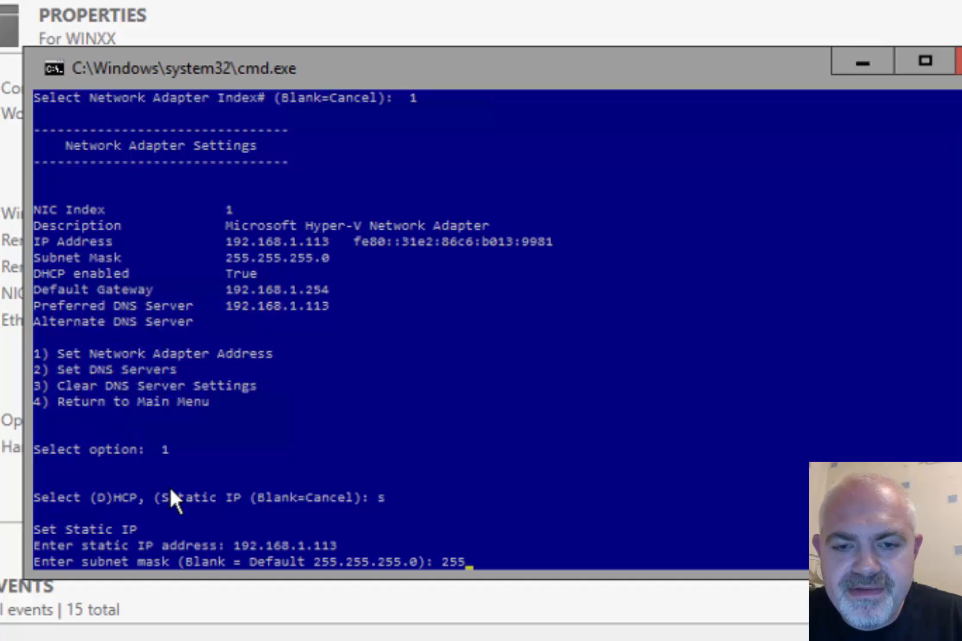
{"action": "type", "text": "255.0"}
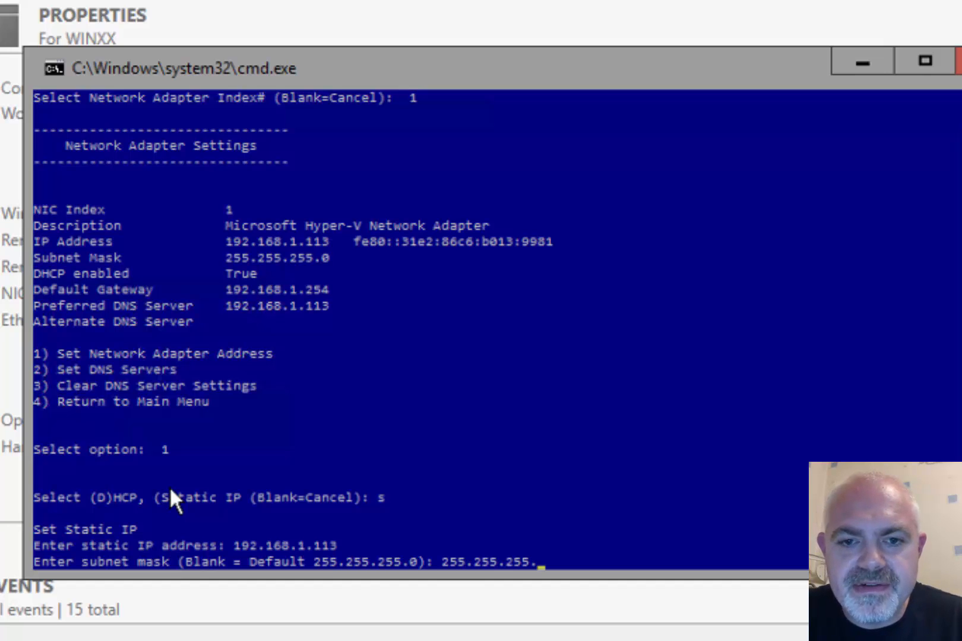
{"action": "key", "text": "Return"}
{"action": "type", "text": "192.1"}
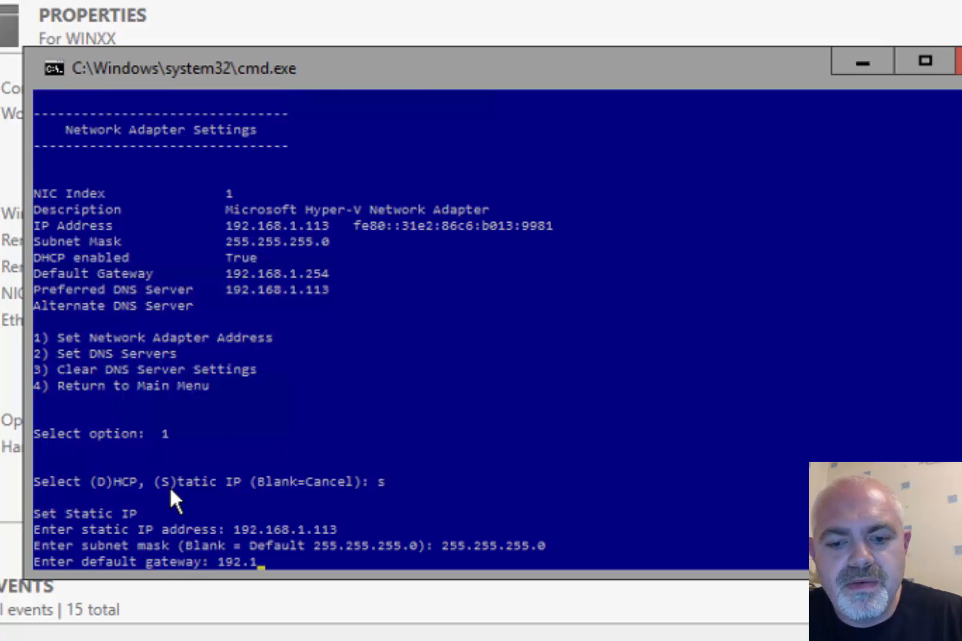
{"action": "type", "text": "68.1.254"}
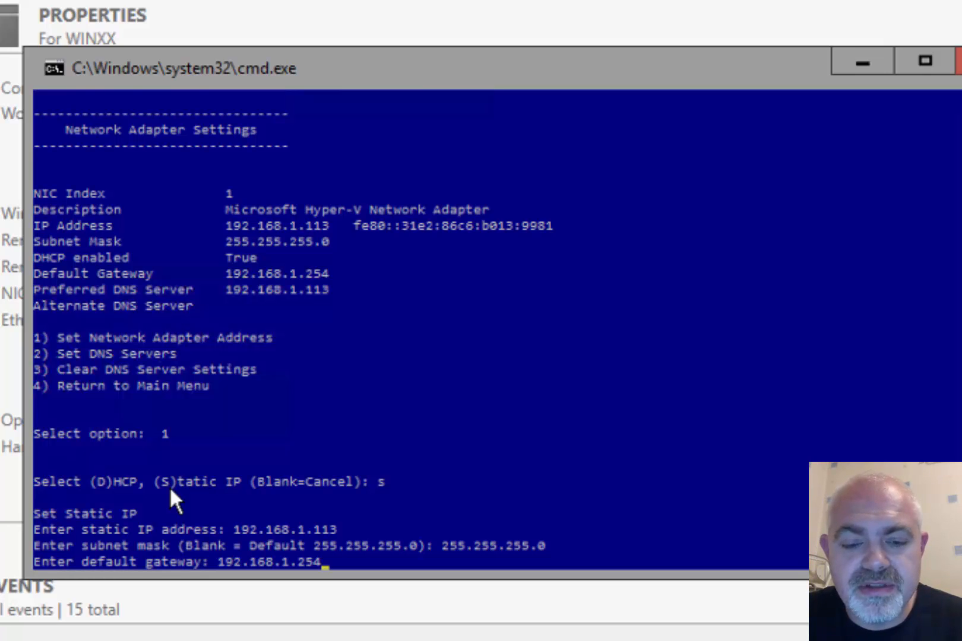
{"action": "key", "text": "Return"}
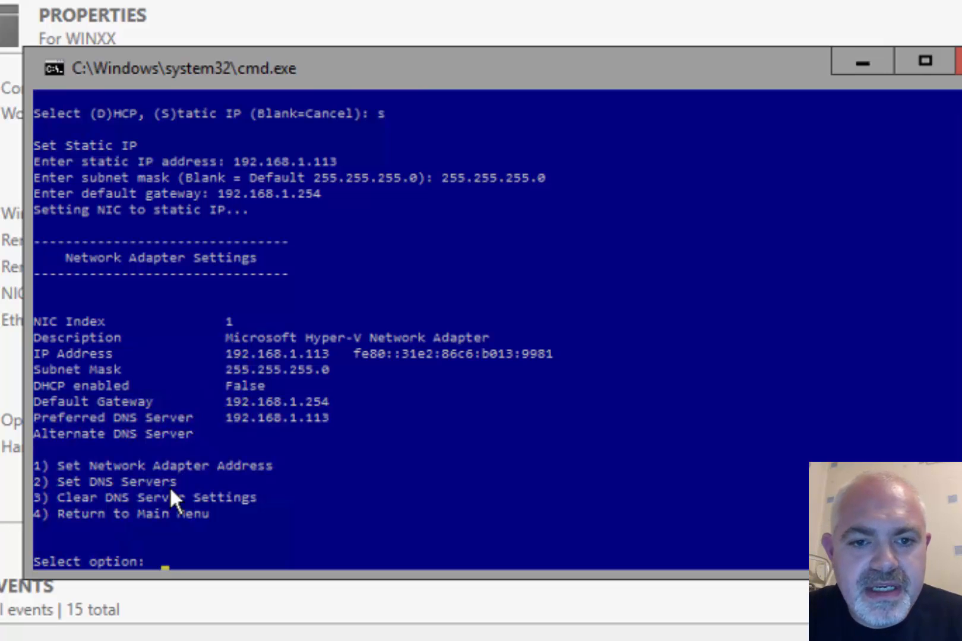
Return to the sconfig main menu and enable Remote Desktop for Network Level Authentication clients only
{"action": "type", "text": "4"}
{"action": "key", "text": "Return"}
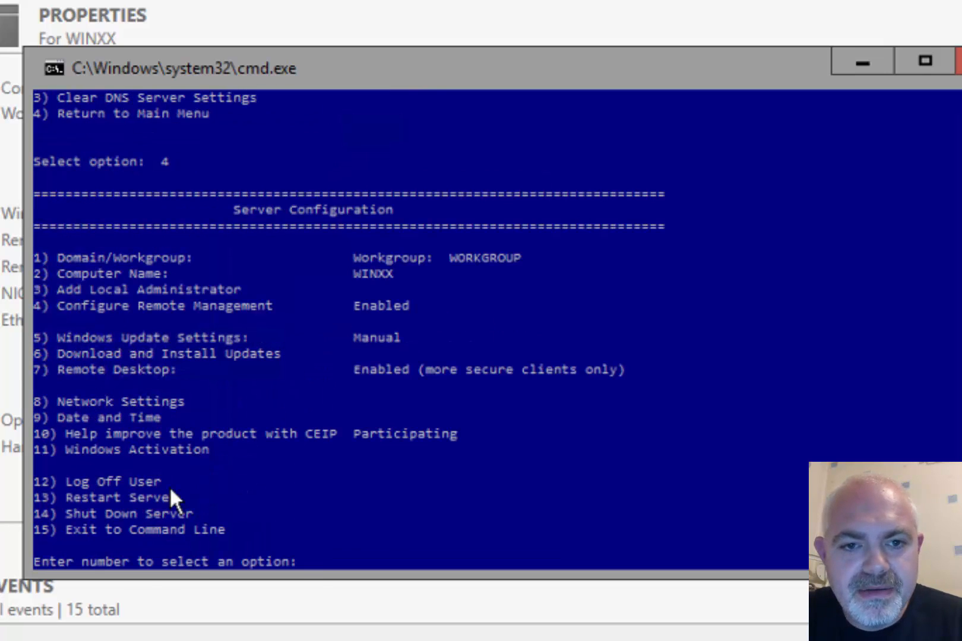
{"action": "left_click", "coordinate": [99, 392]}
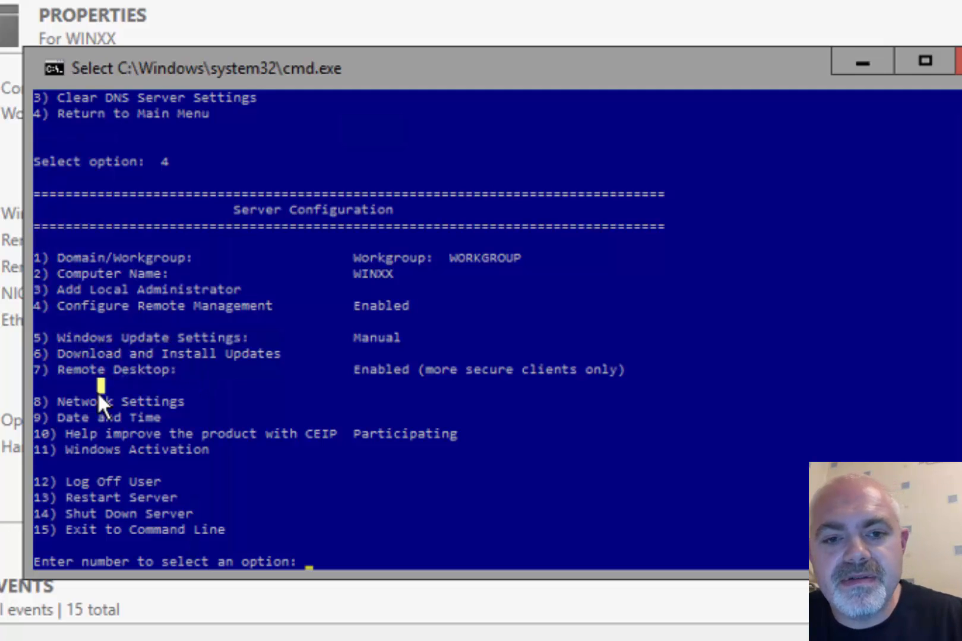
{"action": "type", "text": "7"}
{"action": "key", "text": "Return"}
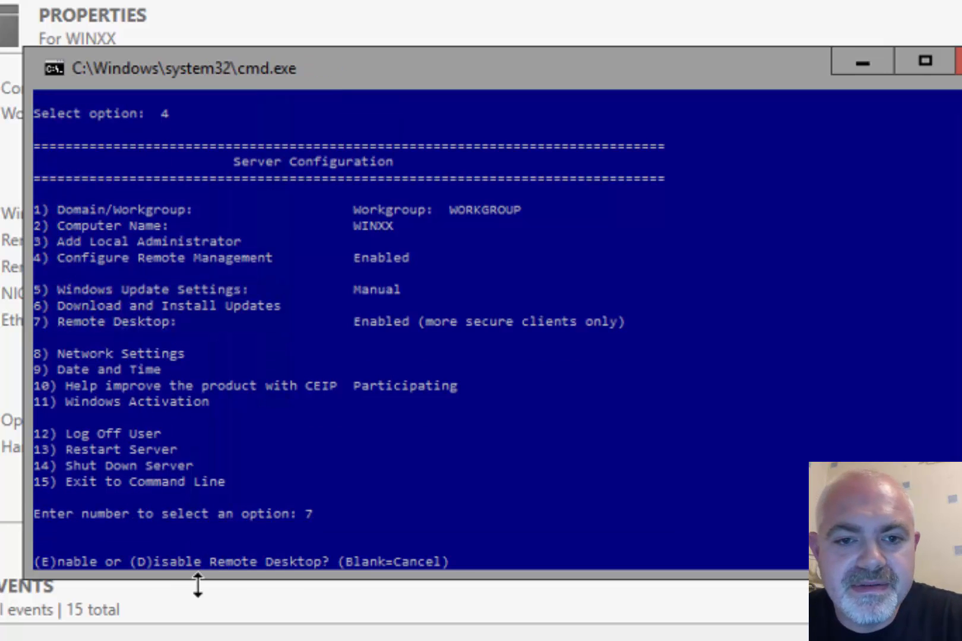
{"action": "type", "text": "e"}
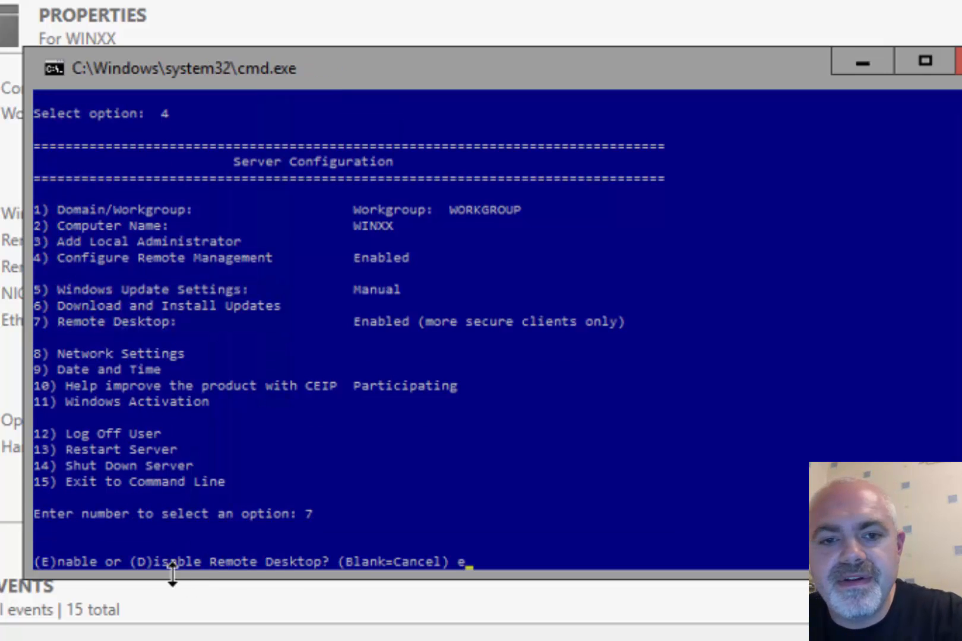
{"action": "key", "text": "Return"}
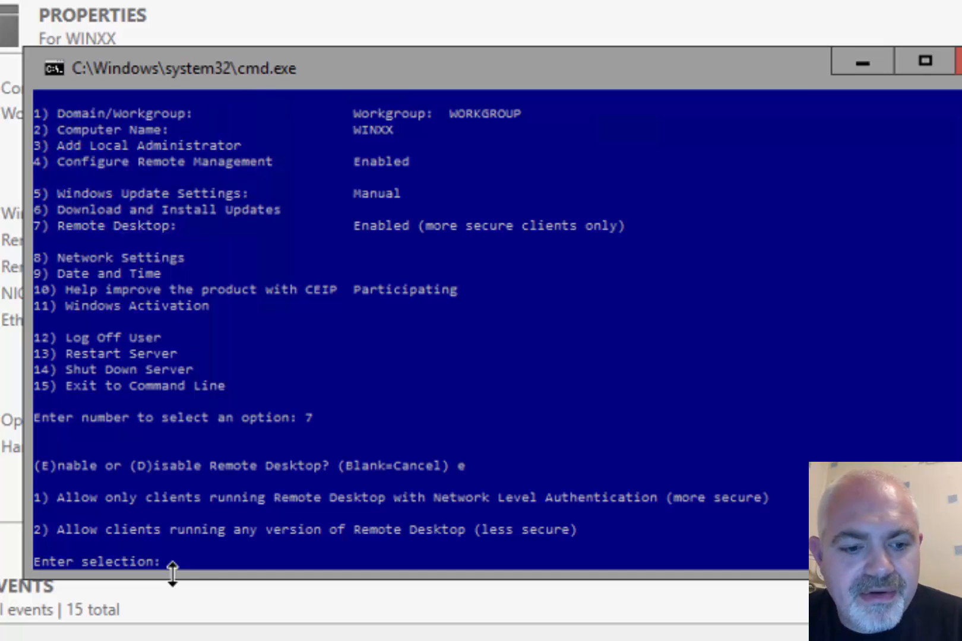
{"action": "type", "text": "1"}
{"action": "key", "text": "Return"}
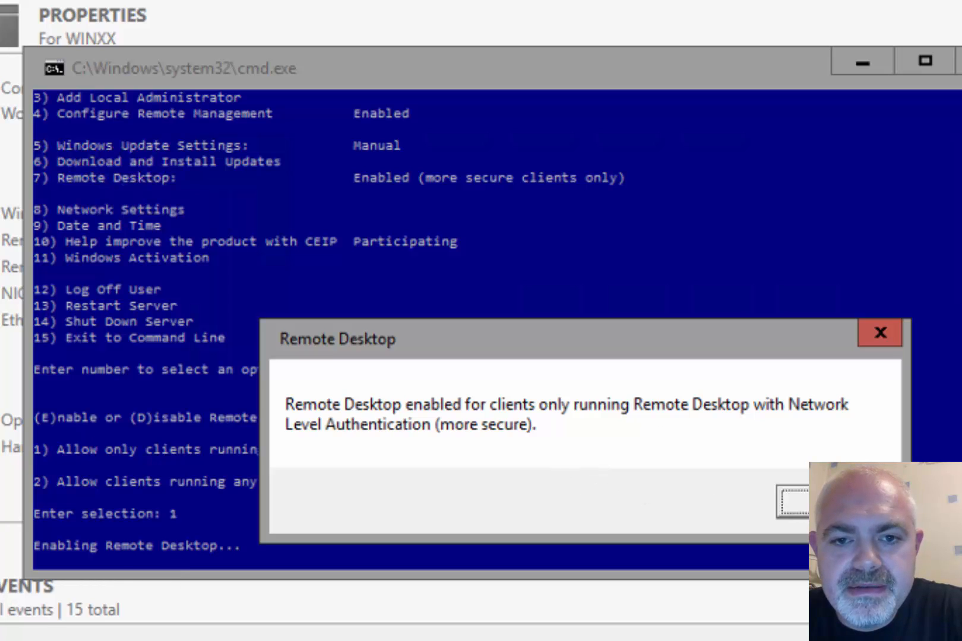
{"action": "key", "text": "Return"}
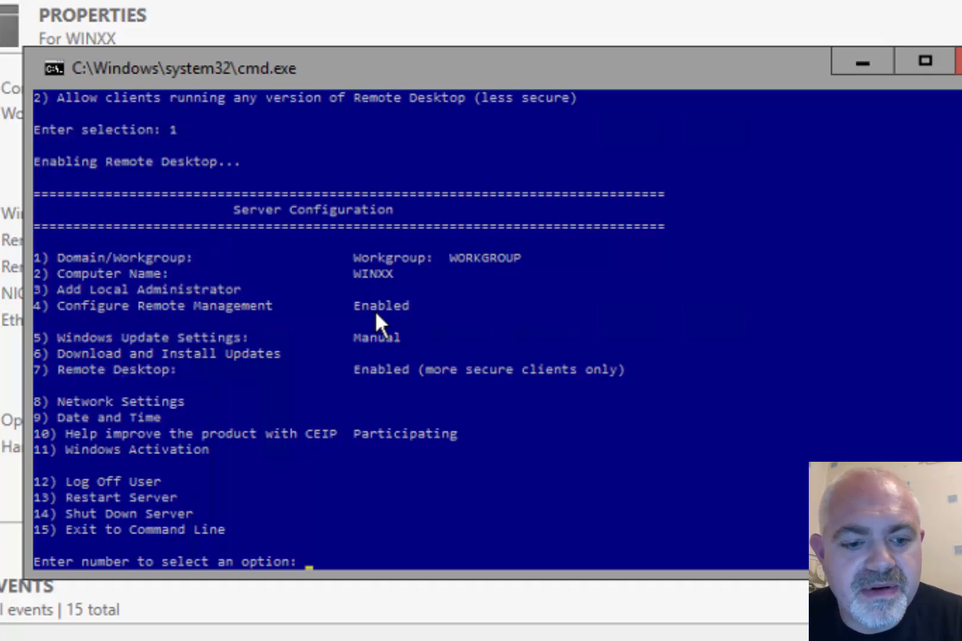
Rename the computer to 16DC01 with sconfig option 2 and restart the server immediately
{"action": "type", "text": "2"}
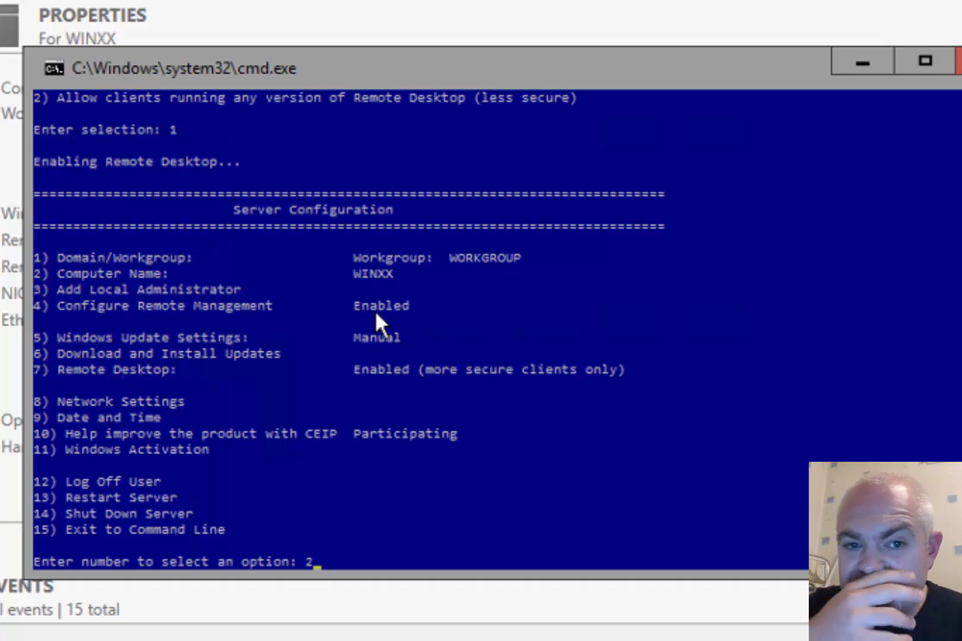
{"action": "key", "text": "Return"}
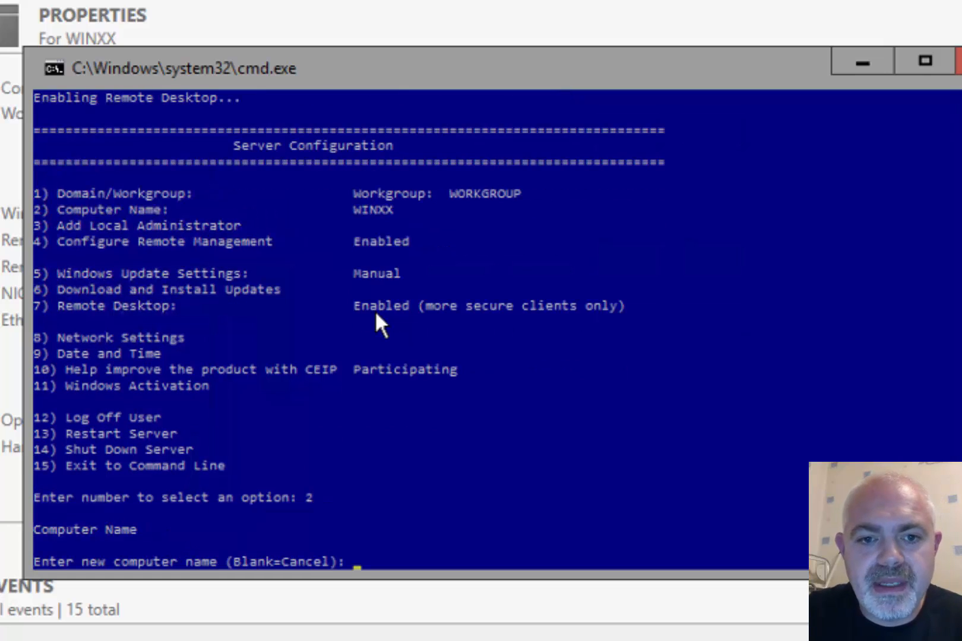
{"action": "type", "text": "16DC01"}
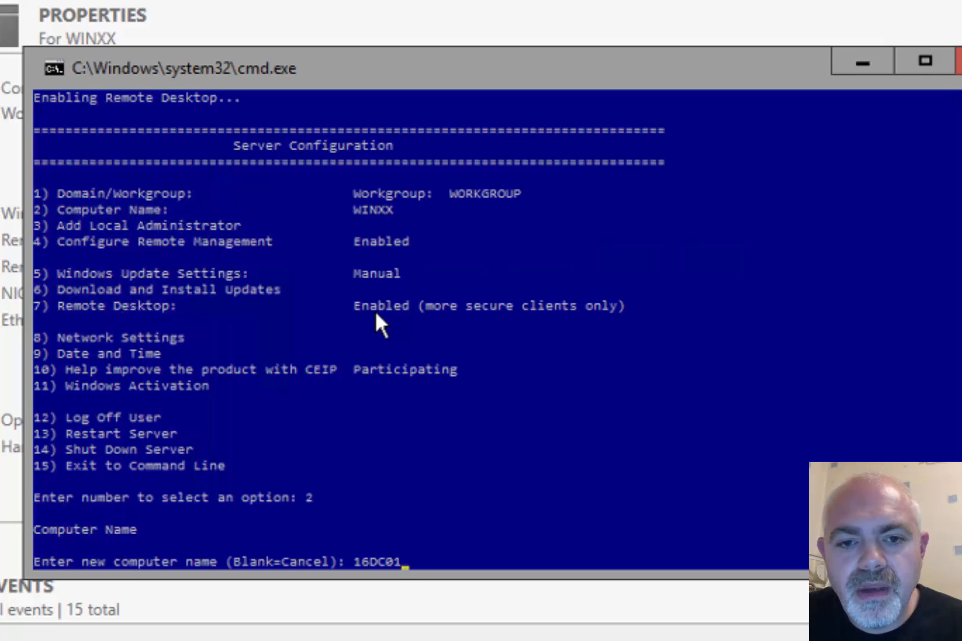
{"action": "key", "text": "Return"}
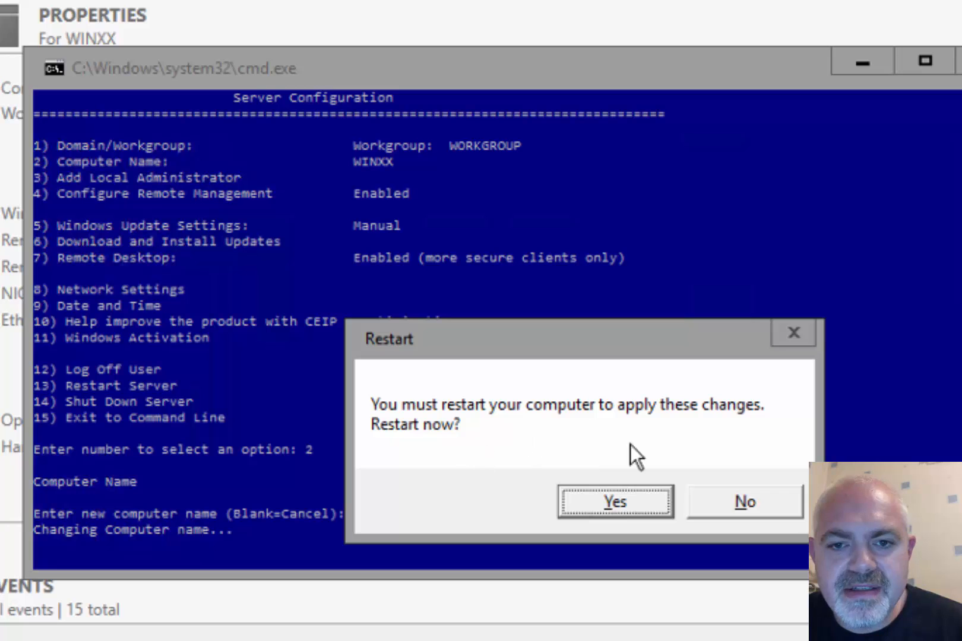
{"action": "left_click", "coordinate": [615, 501]}
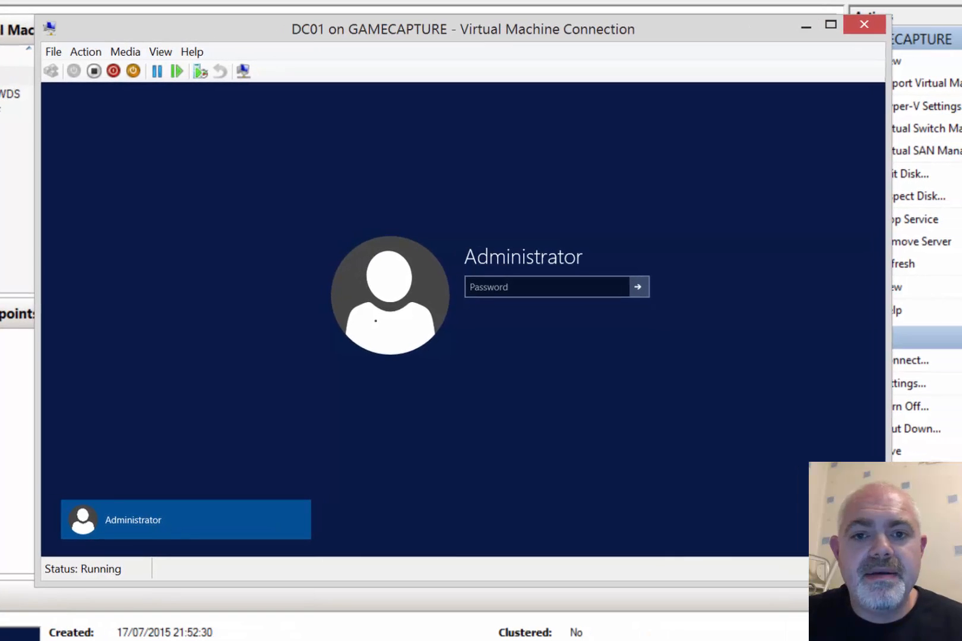
Sign in as Administrator with the account password and launch the Add Roles and Features Wizard
{"action": "left_click", "coordinate": [528, 286]}
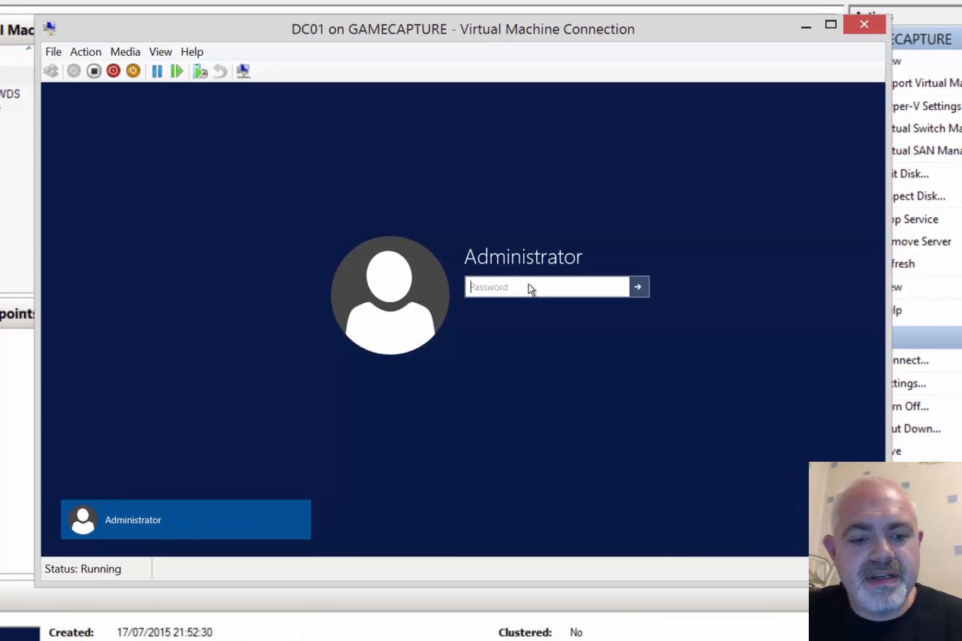
{"action": "type", "text": "Pa55w.rd"}
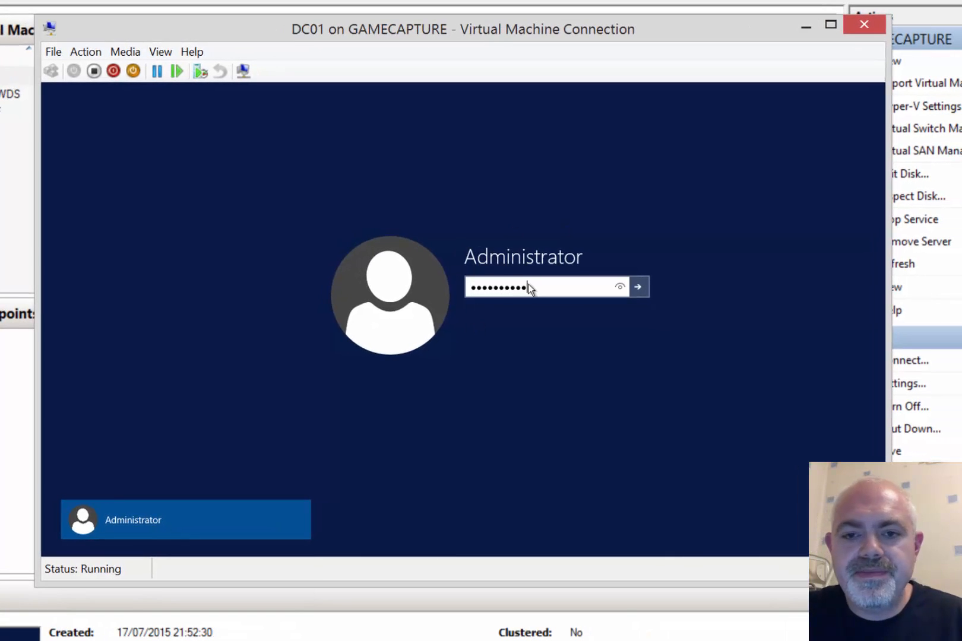
{"action": "key", "text": "Return"}
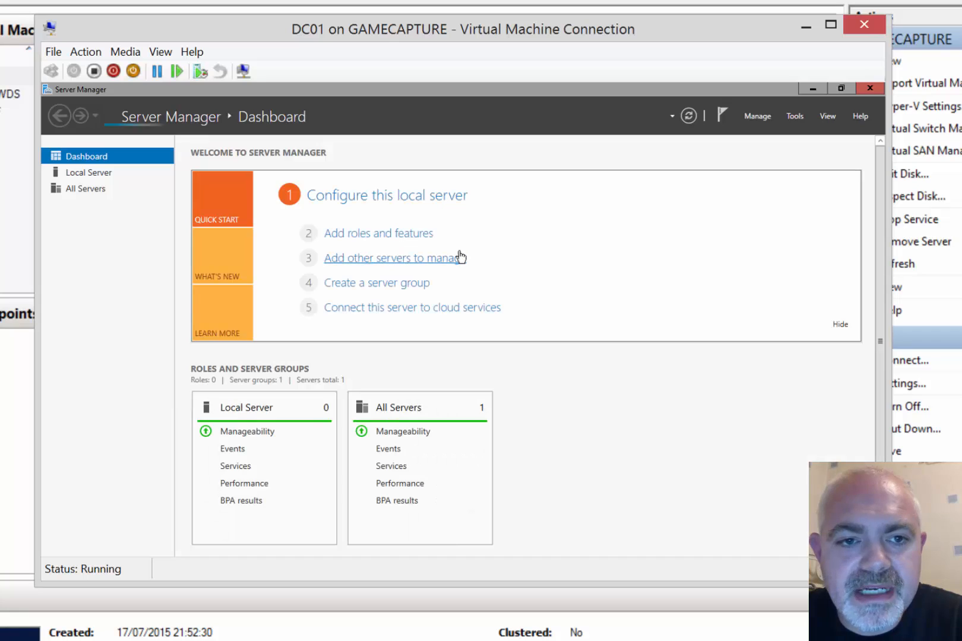
{"action": "left_click", "coordinate": [364, 234]}
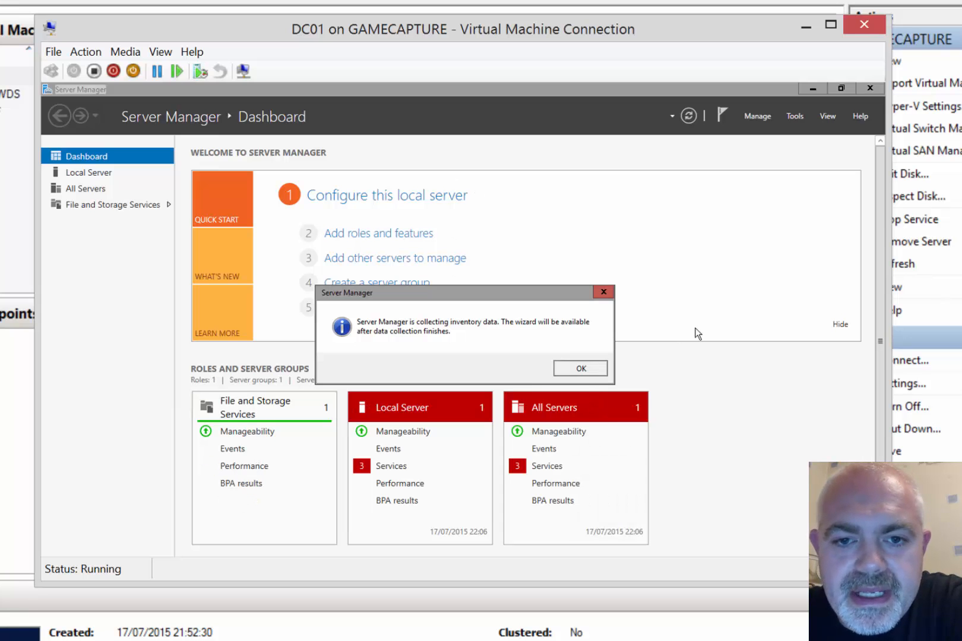
{"action": "left_click", "coordinate": [388, 237]}
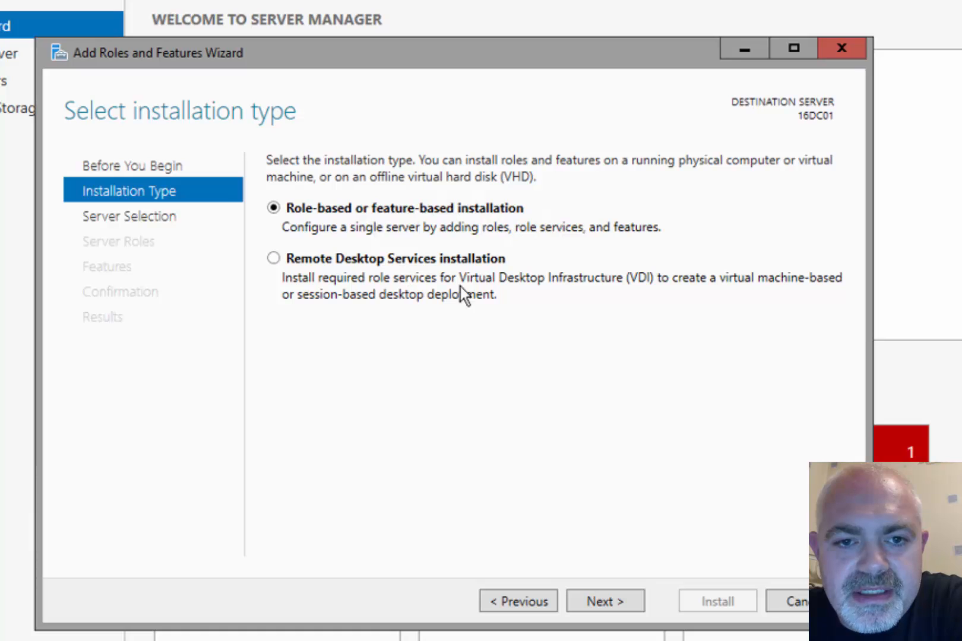
Target 16DC01 with a role-based install and select Active Directory Domain Services with its required features
{"action": "left_click", "coordinate": [612, 599]}
{"action": "left_click", "coordinate": [604, 600]}
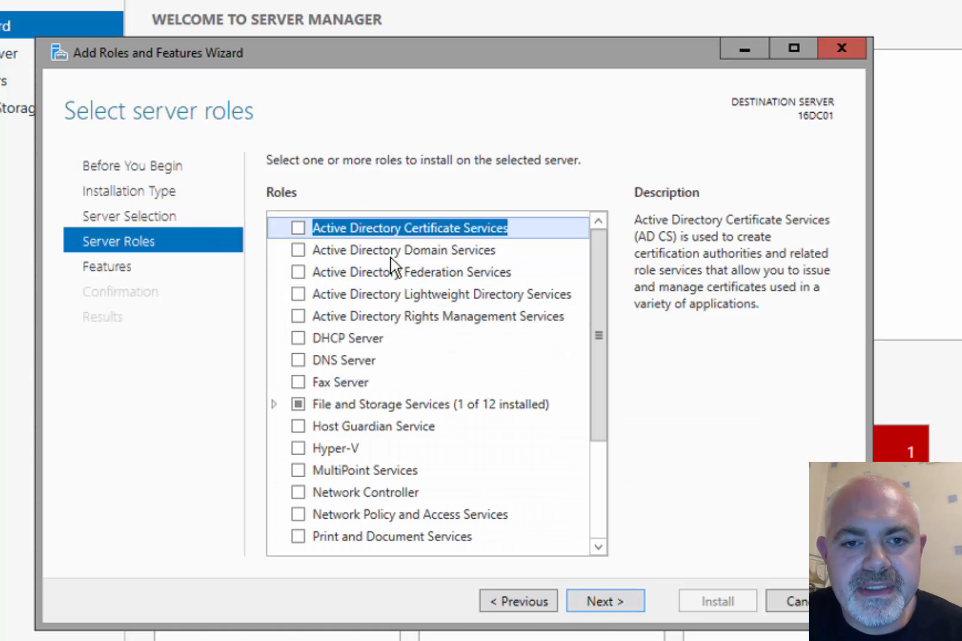
{"action": "left_click", "coordinate": [357, 252]}
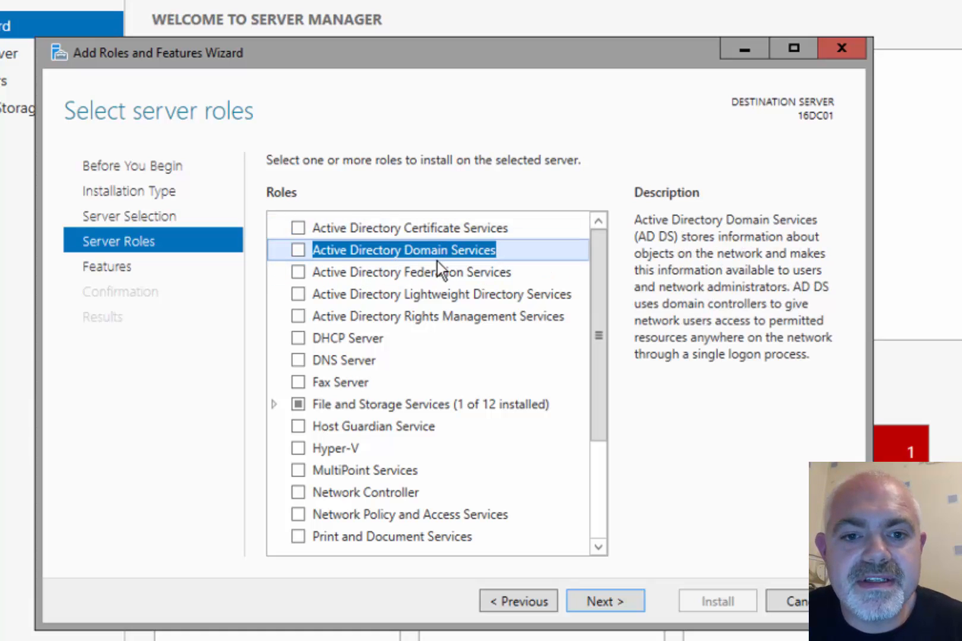
{"action": "left_click", "coordinate": [298, 250]}
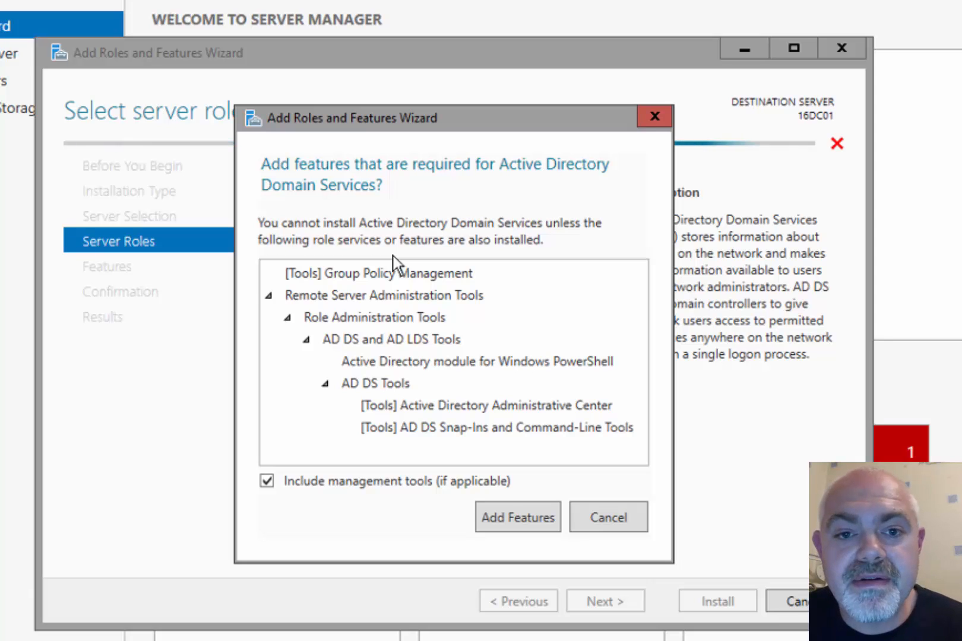
{"action": "left_click", "coordinate": [453, 296]}
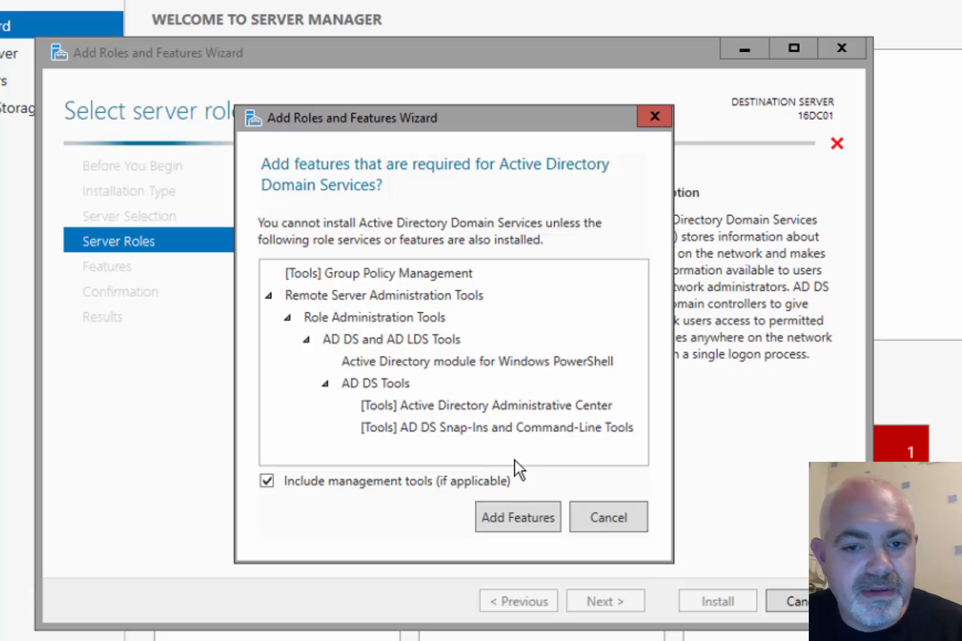
{"action": "left_click", "coordinate": [544, 533]}
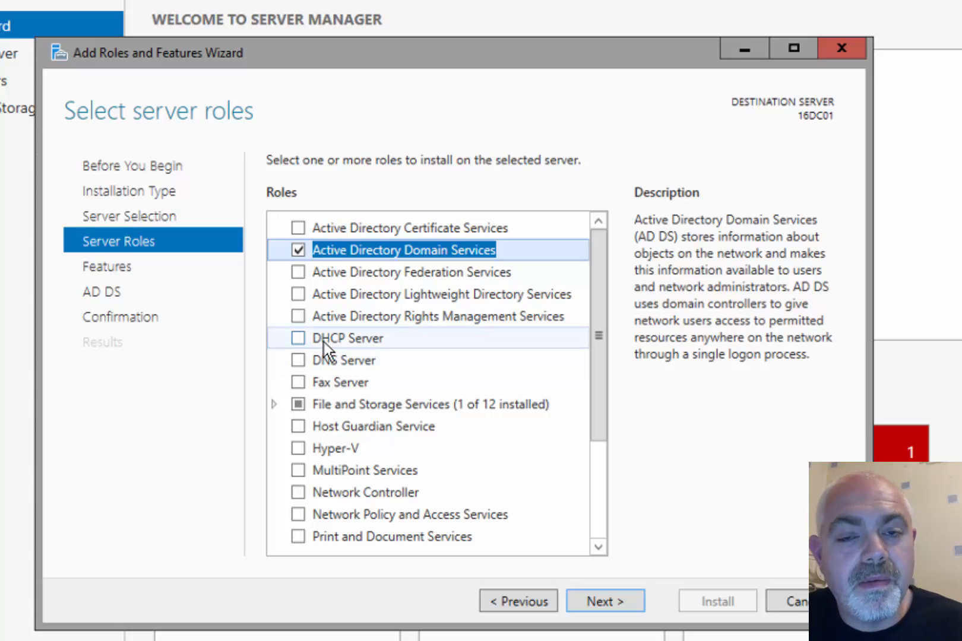
Add the DHCP Server role with its management tools and pass the feature selection
{"action": "left_click", "coordinate": [298, 338]}
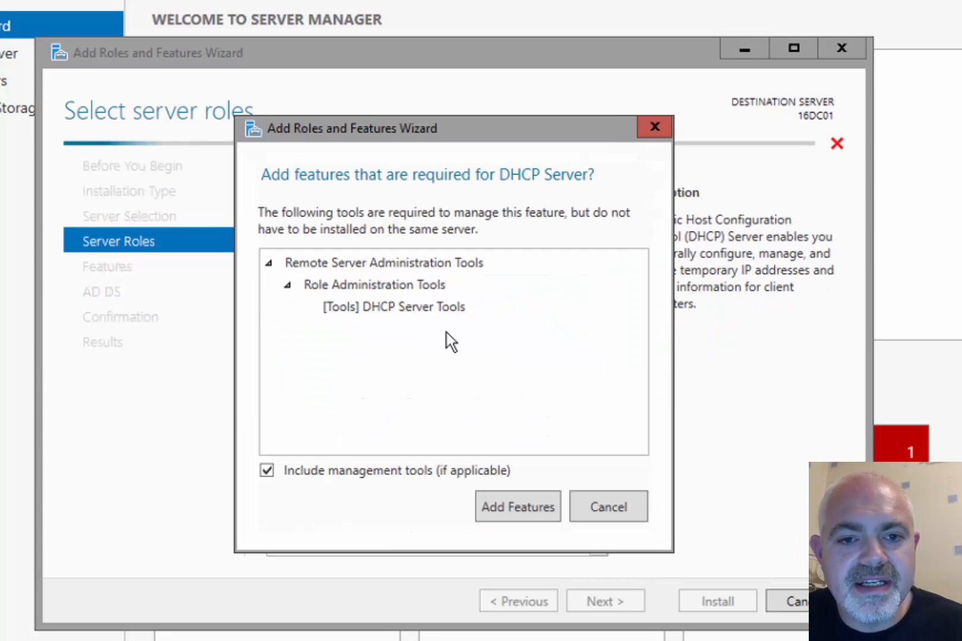
{"action": "left_click", "coordinate": [508, 512]}
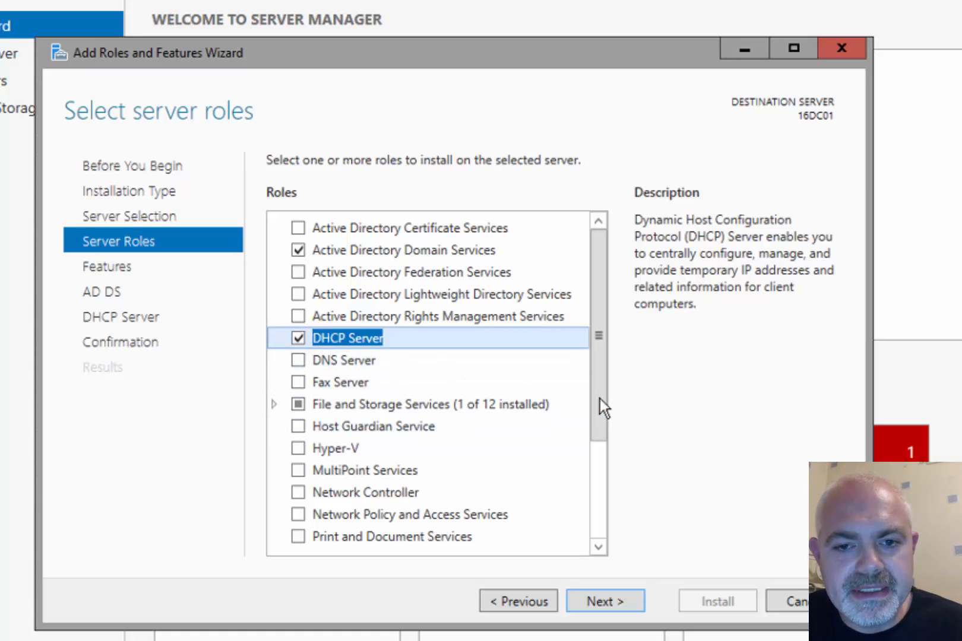
{"action": "left_click_drag", "start_coordinate": [599, 405], "coordinate": [596, 535]}
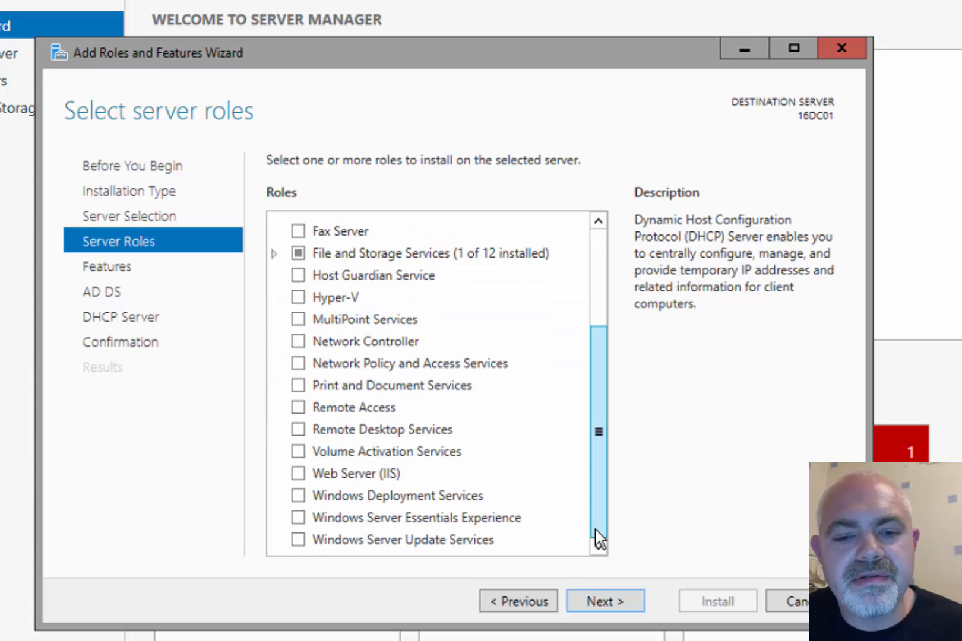
{"action": "left_click", "coordinate": [606, 605]}
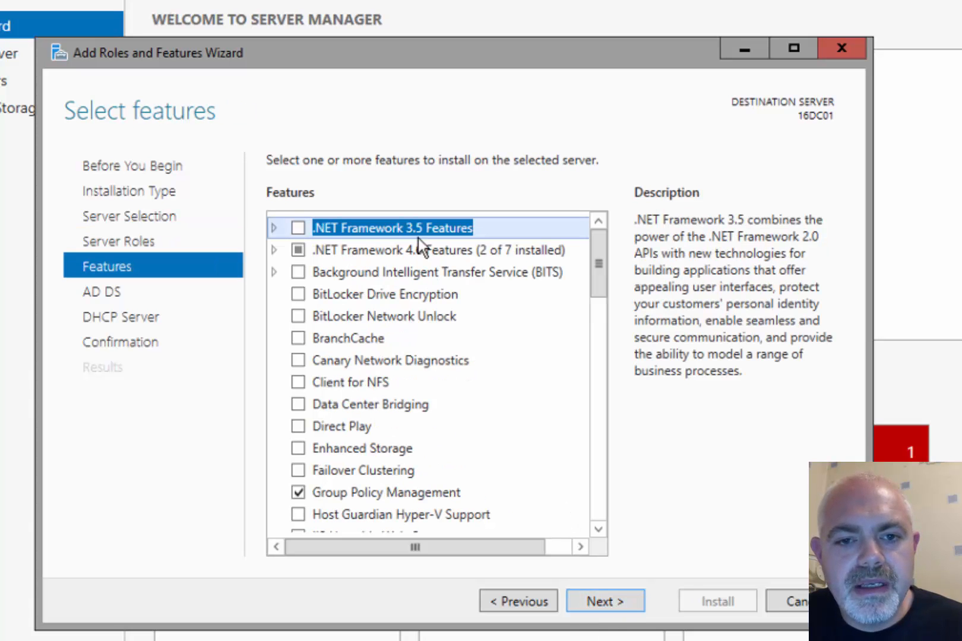
{"action": "left_click_drag", "start_coordinate": [598, 285], "coordinate": [612, 537]}
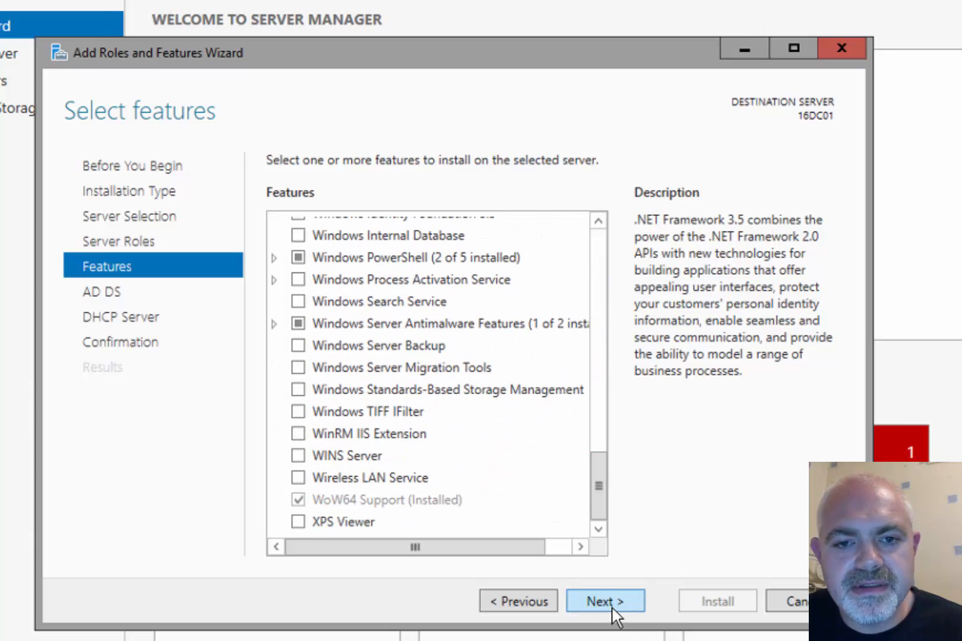
{"action": "left_click", "coordinate": [608, 603]}
Allow automatic restart of the destination server and start the installation
{"action": "left_click", "coordinate": [608, 602]}
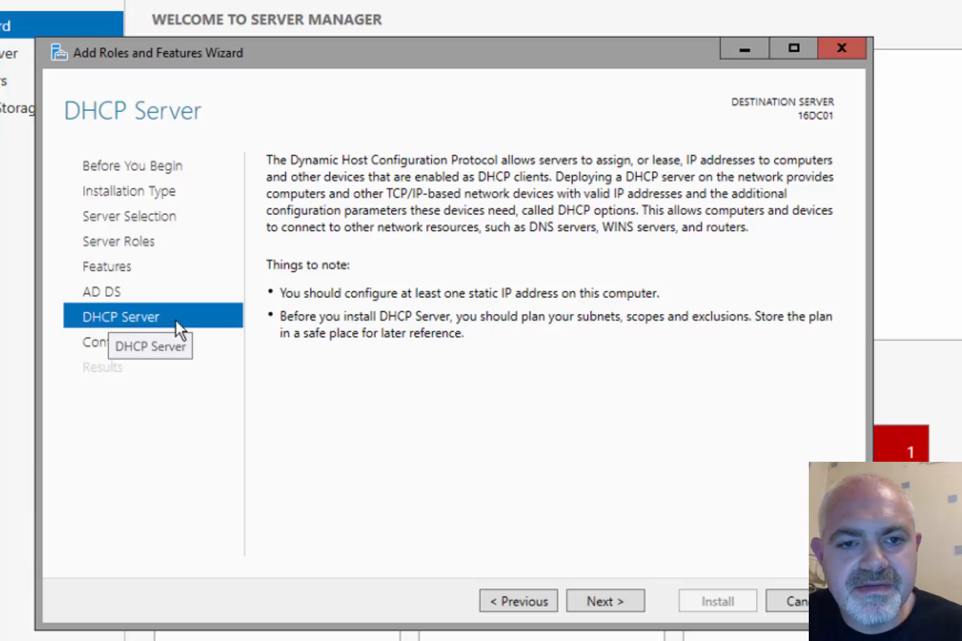
{"action": "left_click", "coordinate": [608, 602]}
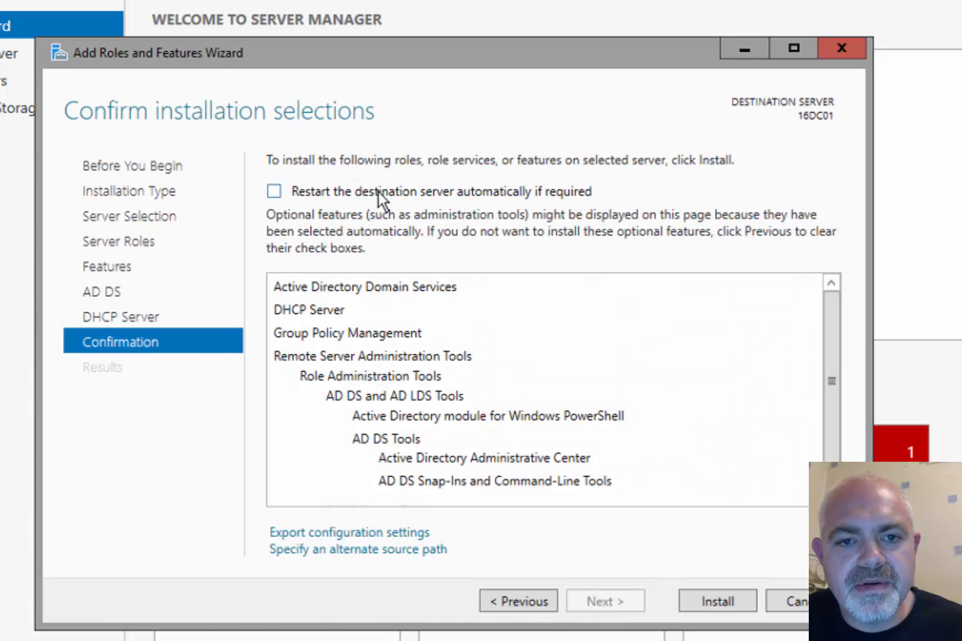
{"action": "left_click", "coordinate": [378, 192]}
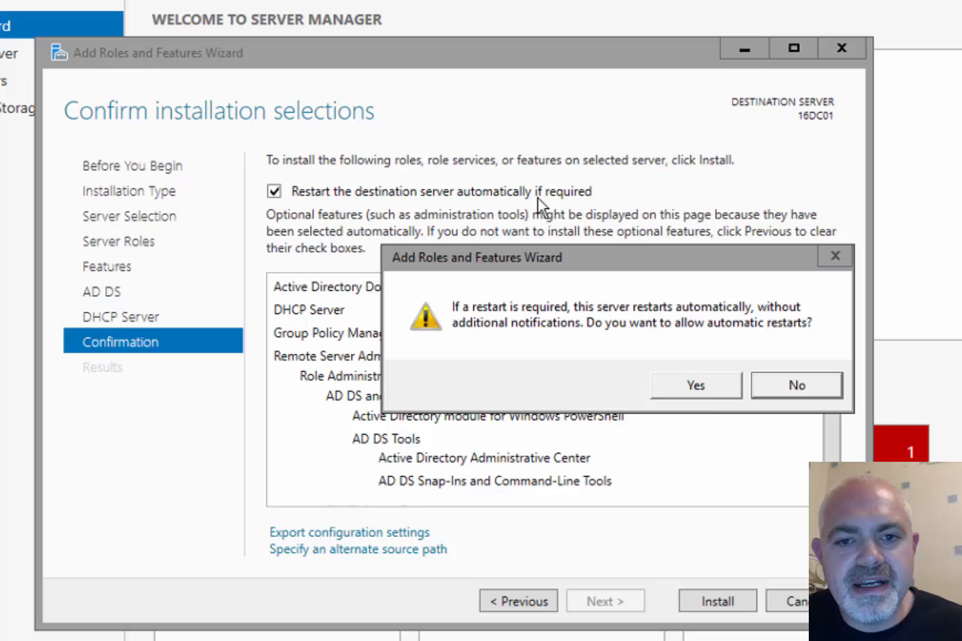
{"action": "left_click", "coordinate": [699, 386]}
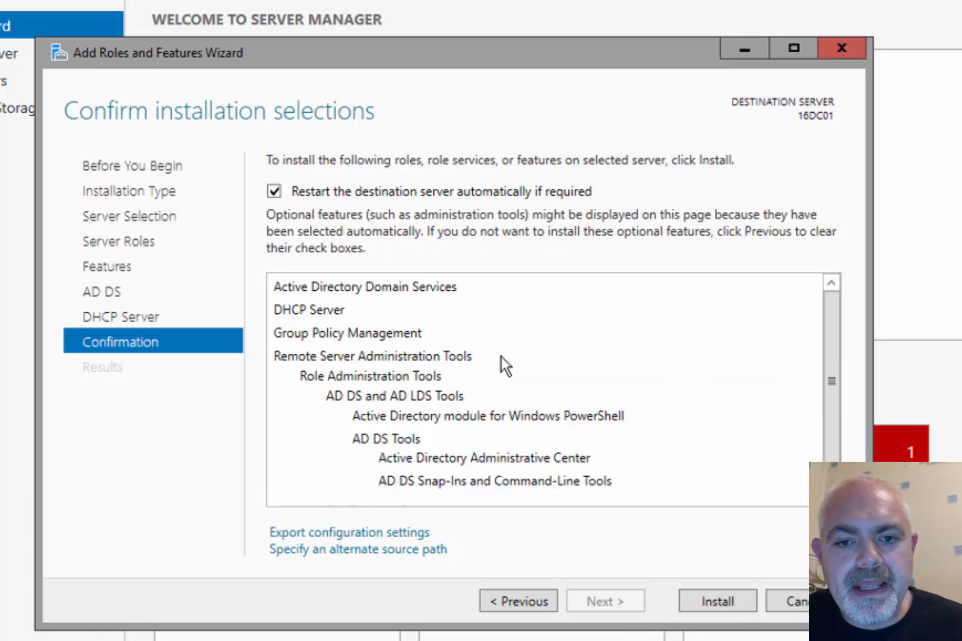
{"action": "left_click", "coordinate": [715, 601]}
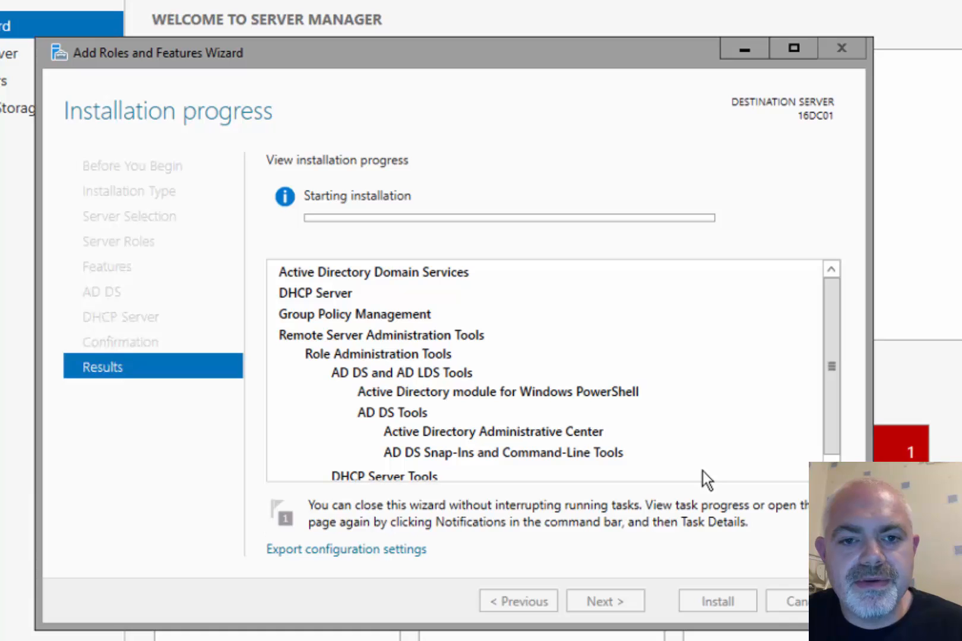
Scroll the installation progress until AD DS and DHCP Server finish installing
{"action": "left_click_drag", "start_coordinate": [831, 392], "coordinate": [819, 438]}
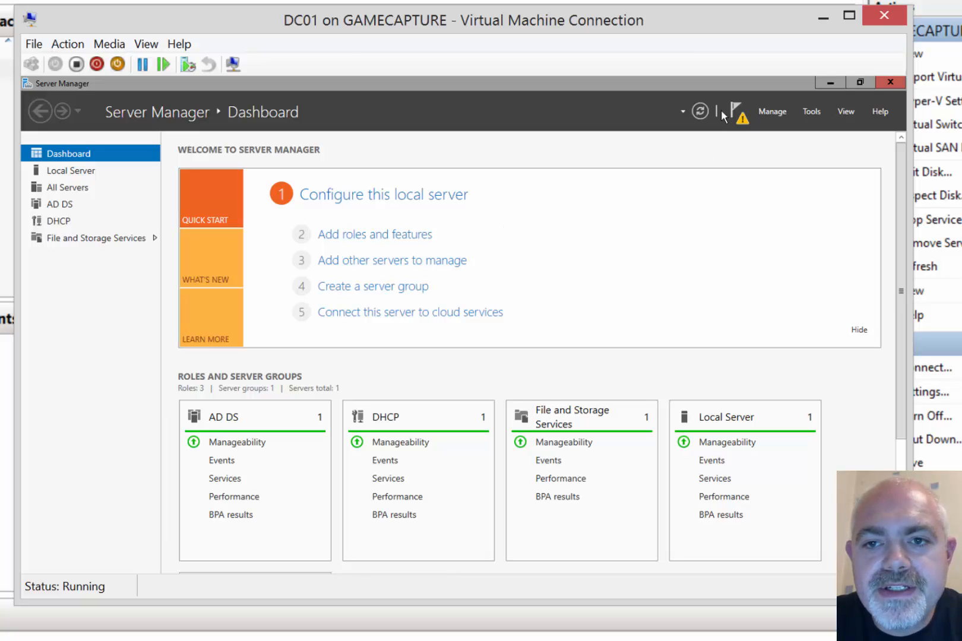
Start promoting the server to a domain controller in a new forest with root domain 16ELM.local
{"action": "left_click", "coordinate": [738, 114]}
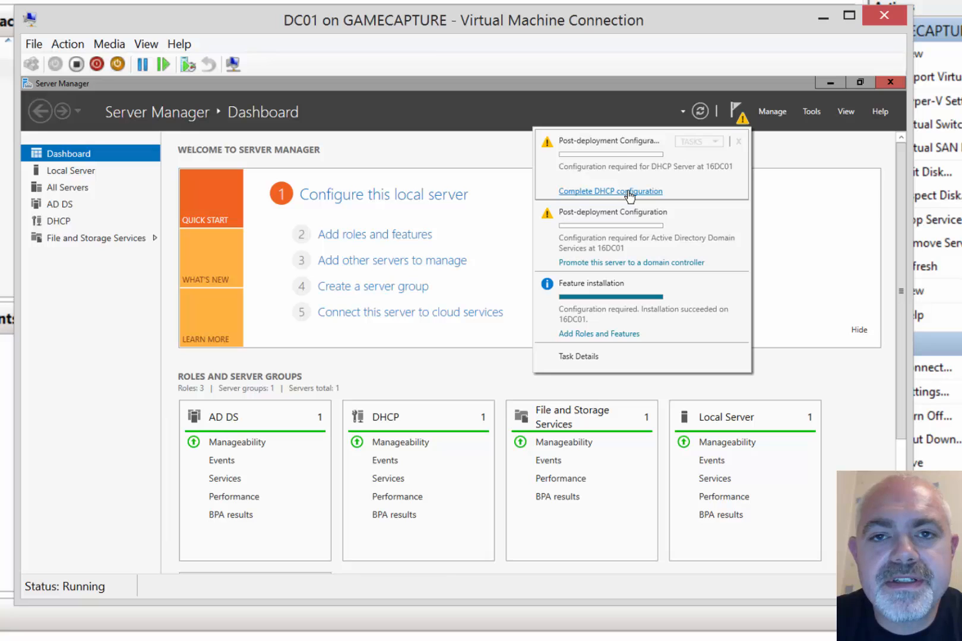
{"action": "left_click", "coordinate": [645, 270]}
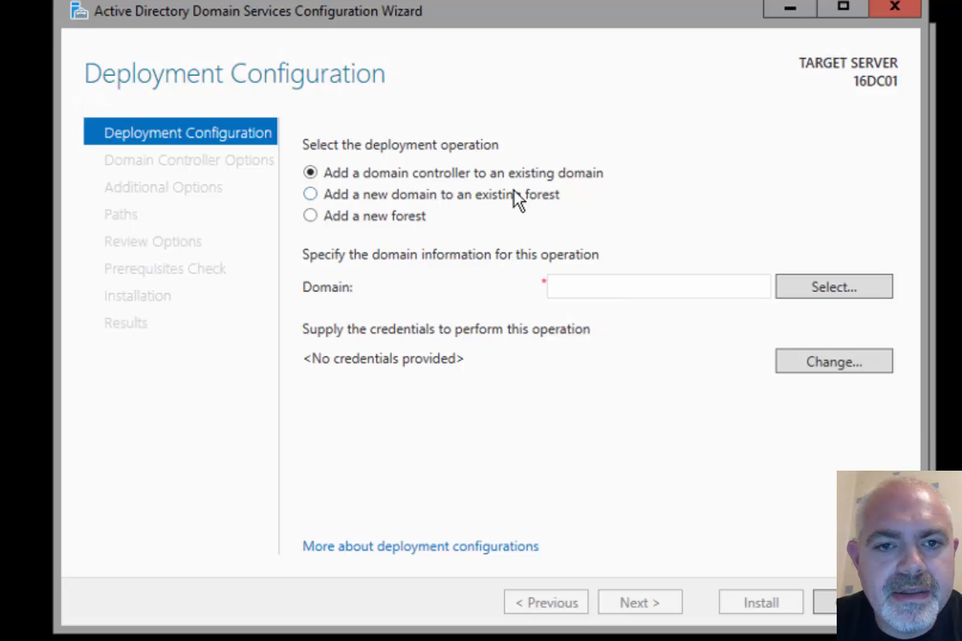
{"action": "left_click", "coordinate": [377, 229]}
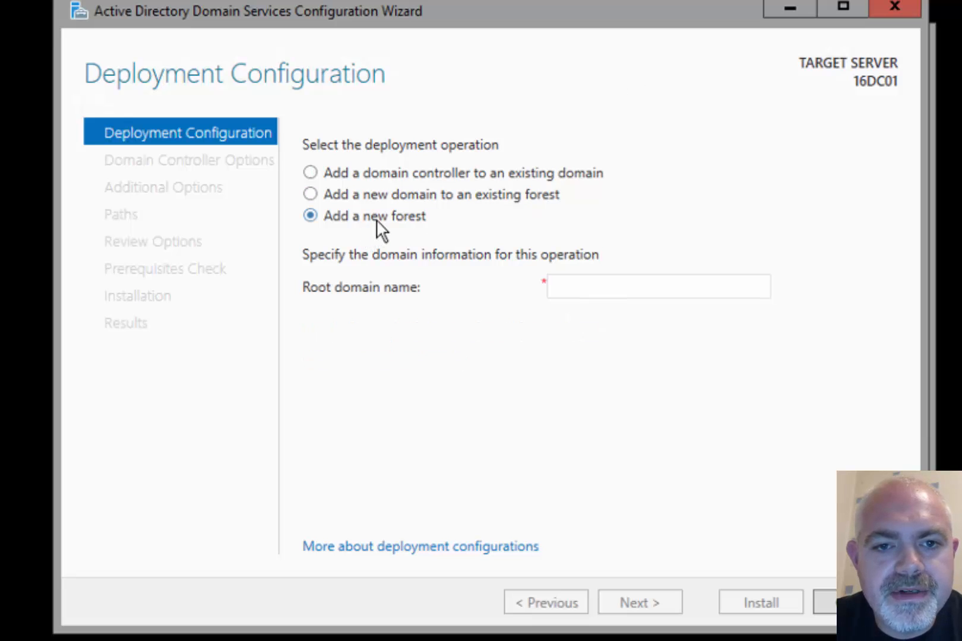
{"action": "left_click", "coordinate": [606, 285]}
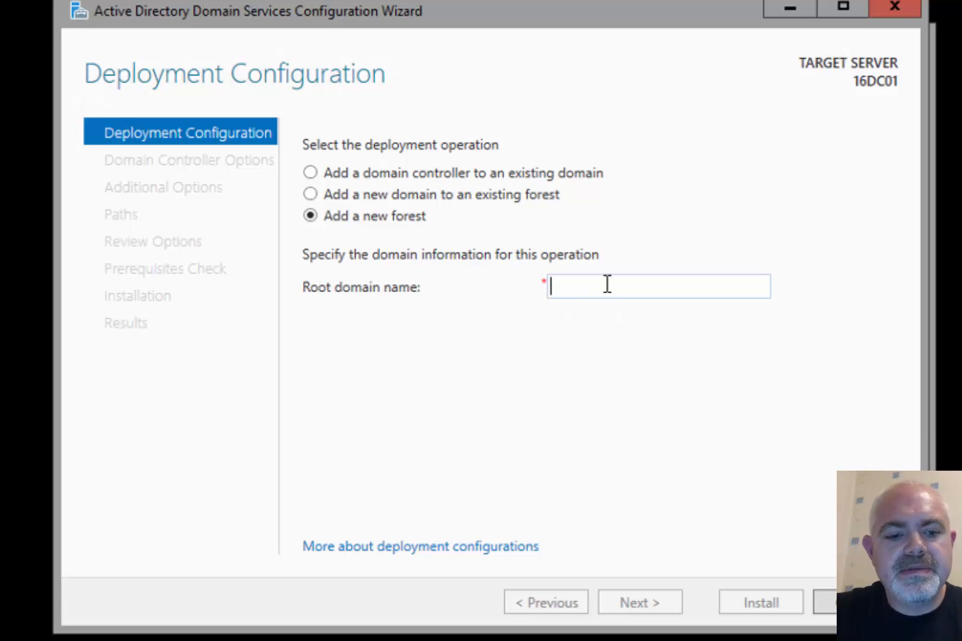
{"action": "type", "text": "16"}
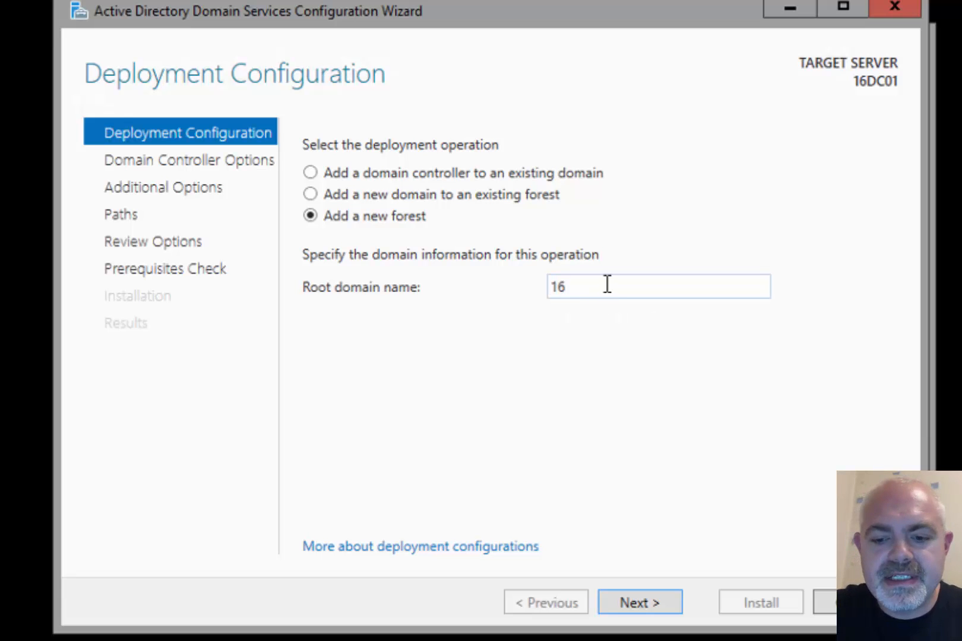
{"action": "type", "text": "ELM.local"}
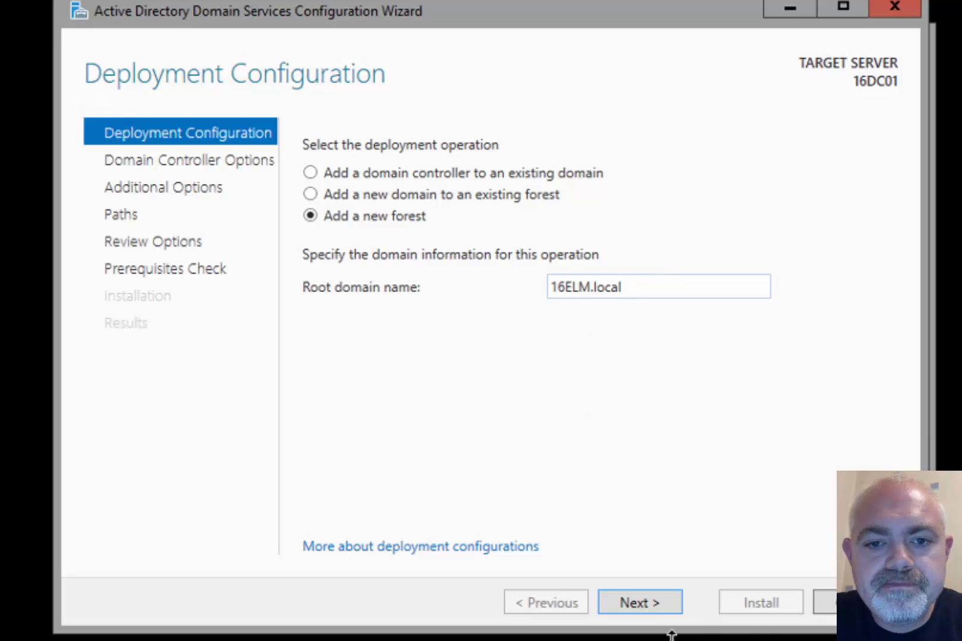
{"action": "left_click", "coordinate": [644, 604]}
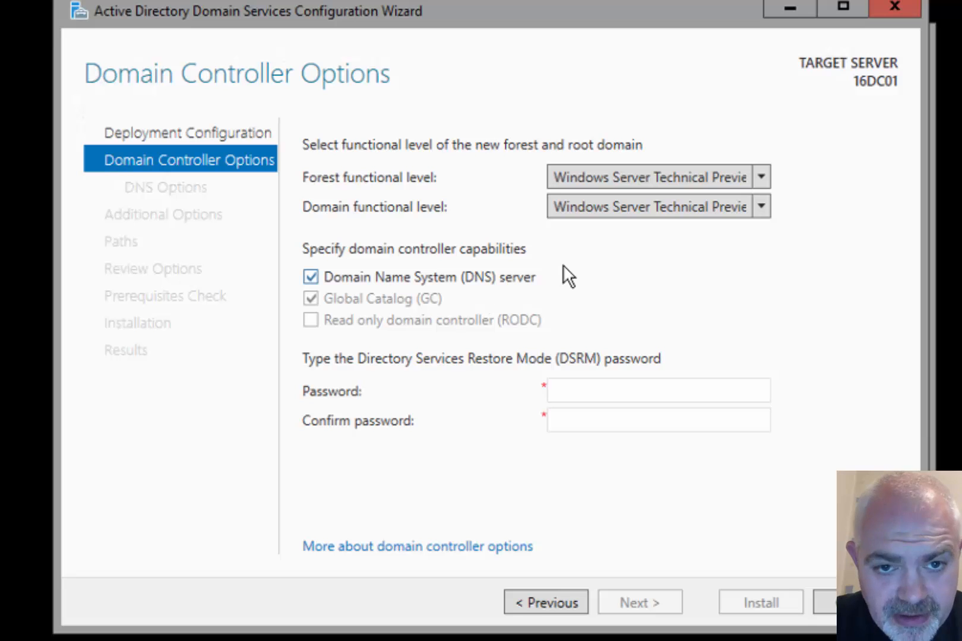
Enter and confirm the DSRM password in the domain controller options
{"action": "left_click", "coordinate": [605, 385]}
{"action": "type", "text": "•••••••"}
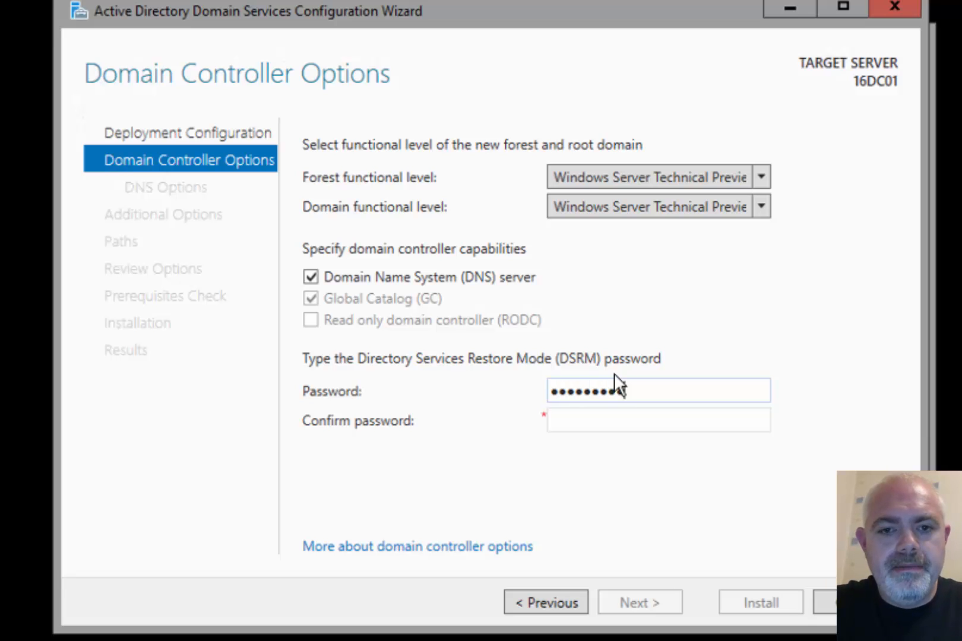
{"action": "key", "text": "Tab"}
{"action": "type", "text": "••••"}
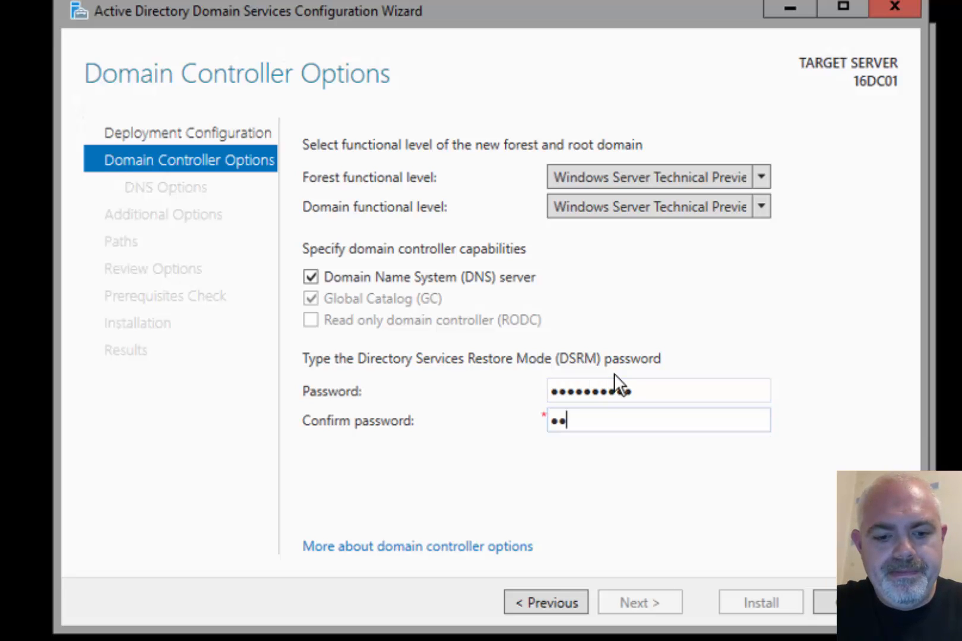
{"action": "type", "text": "•••"}
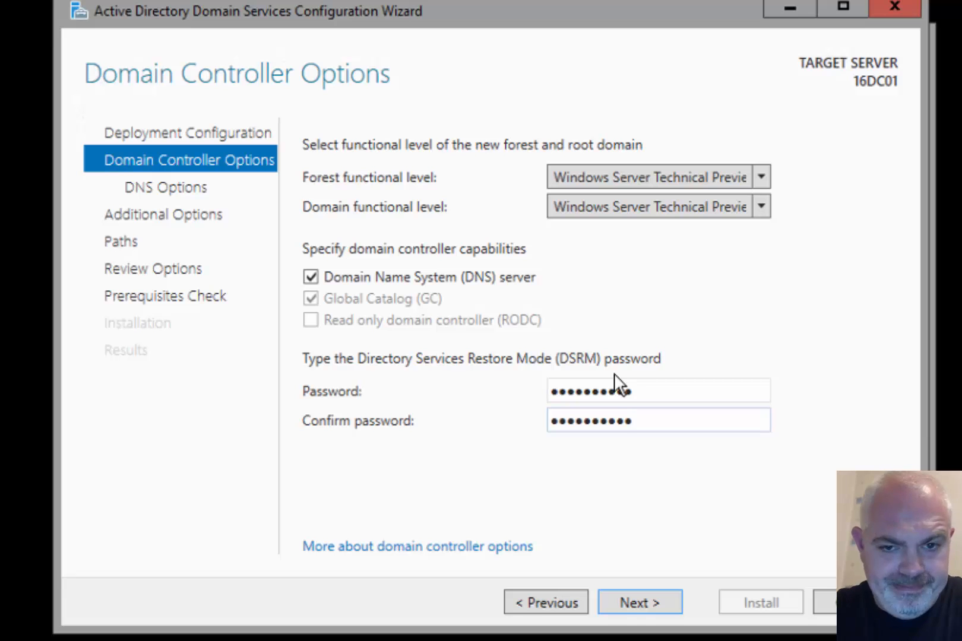
{"action": "left_click", "coordinate": [638, 602]}
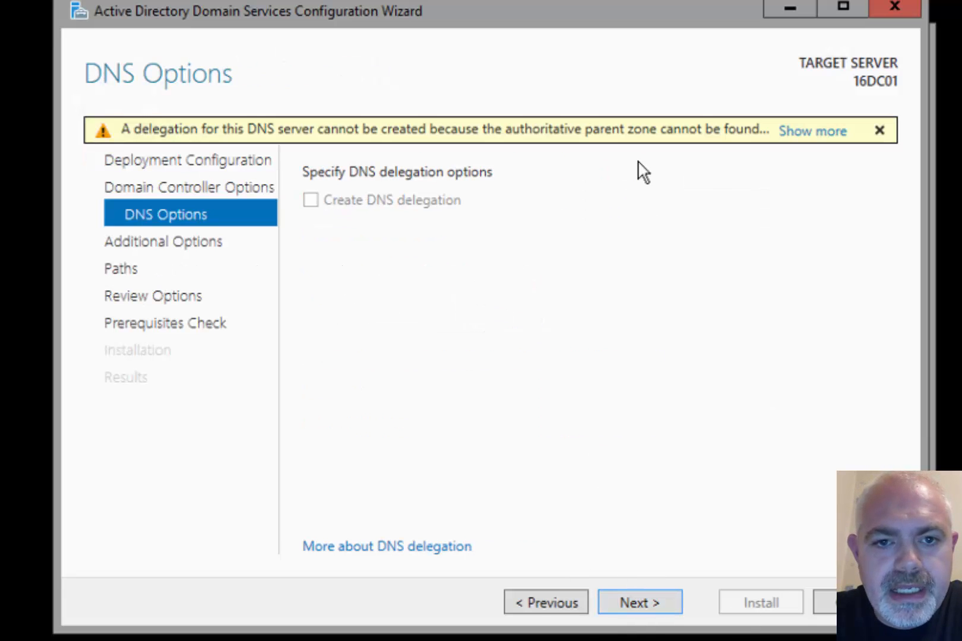
Accept the DNS options, NetBIOS name 16ELM, and default NTDS and SYSVOL paths
{"action": "left_click", "coordinate": [655, 600]}
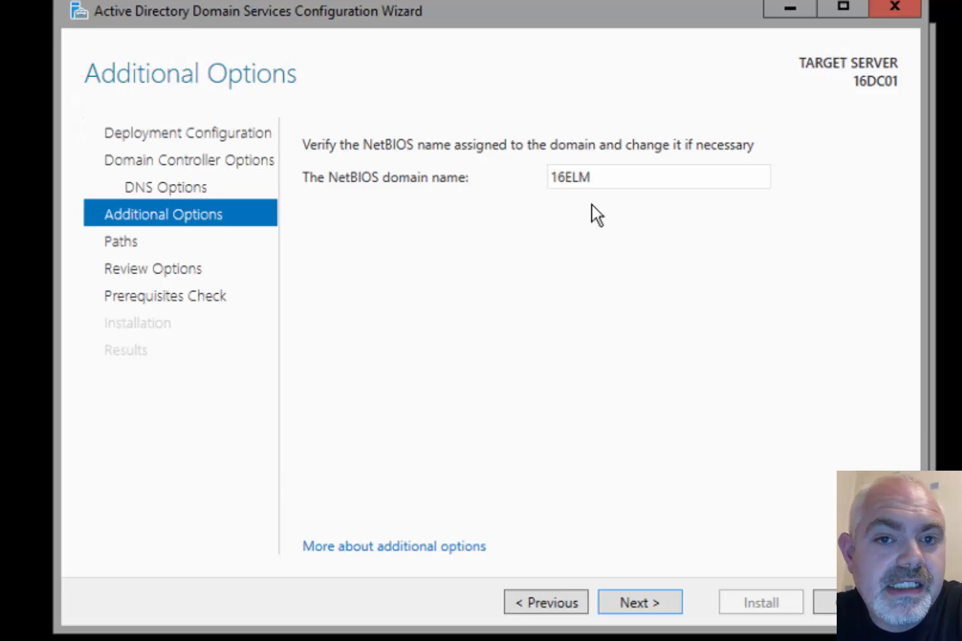
{"action": "left_click", "coordinate": [645, 591]}
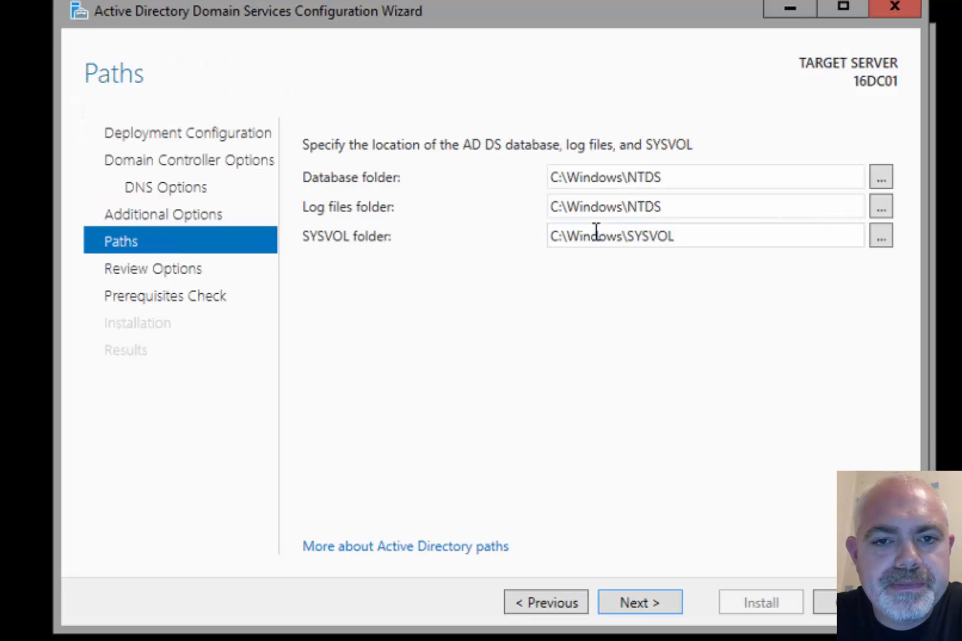
{"action": "left_click_drag", "start_coordinate": [676, 179], "coordinate": [515, 197]}
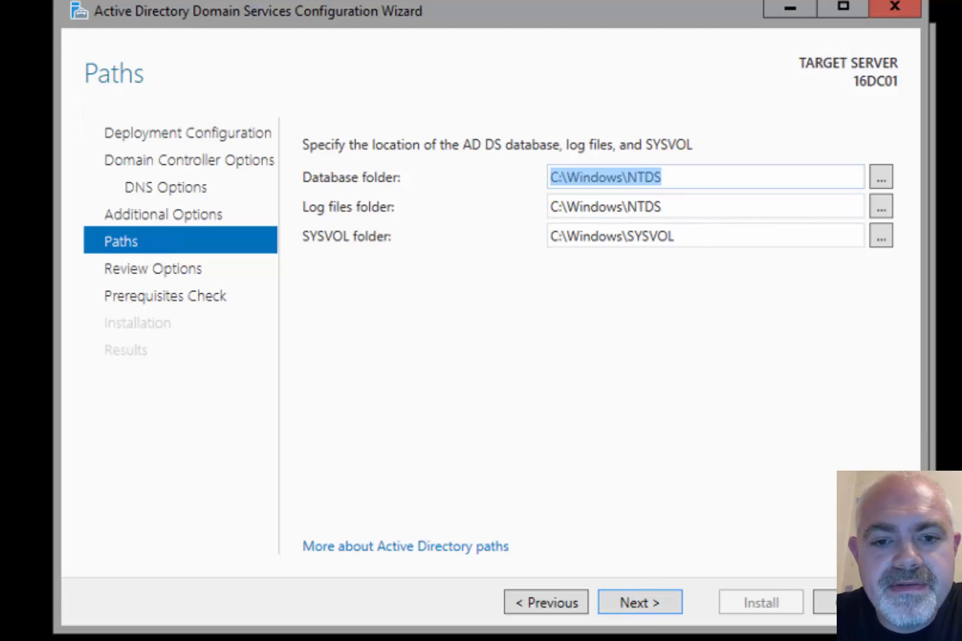
{"action": "left_click", "coordinate": [640, 601]}
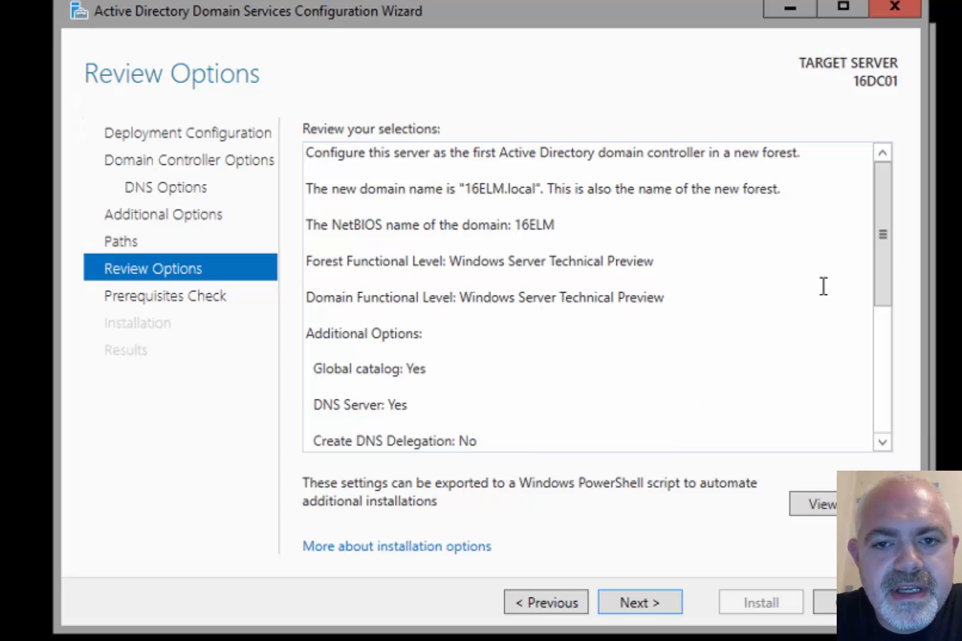
Review the Install-ADDSForest script in Notepad, close it, and run the prerequisites check
{"action": "left_click_drag", "start_coordinate": [878, 264], "coordinate": [871, 417]}
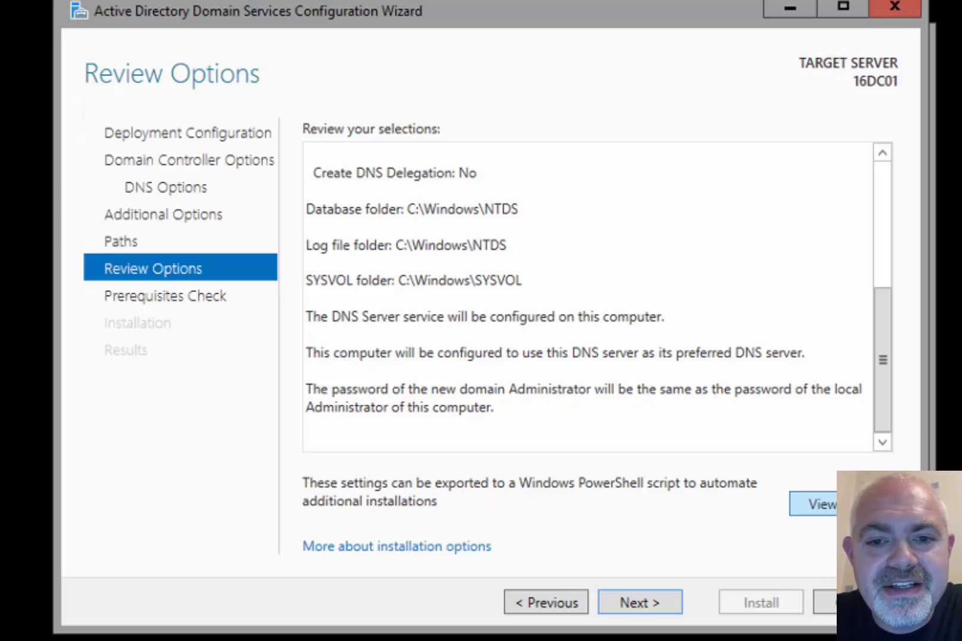
{"action": "left_click", "coordinate": [812, 504]}
{"action": "left_click_drag", "start_coordinate": [270, 446], "coordinate": [99, 89]}
{"action": "left_click", "coordinate": [553, 360]}
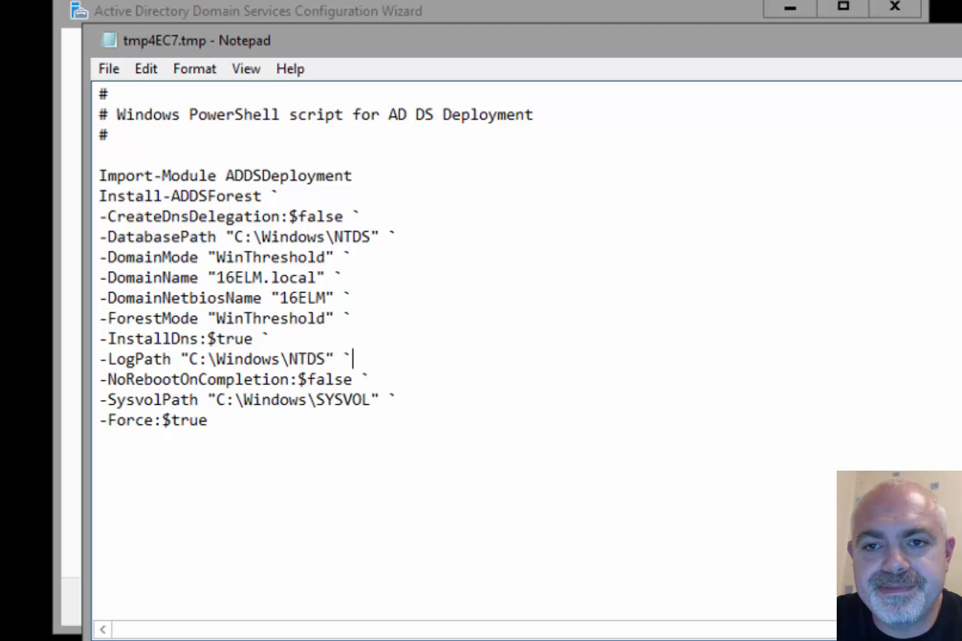
{"action": "key", "text": "alt+F4"}
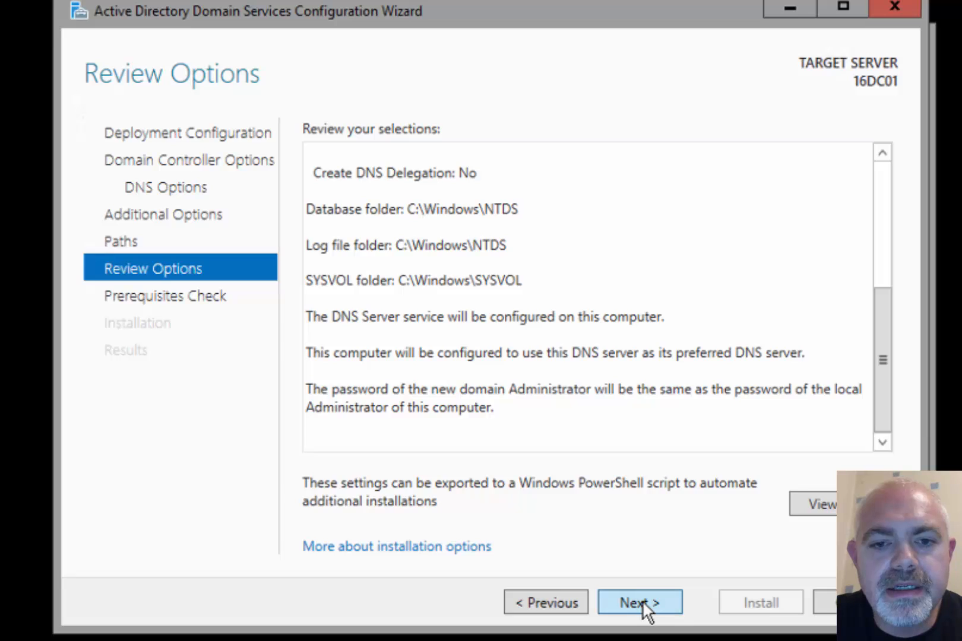
{"action": "left_click", "coordinate": [642, 602]}
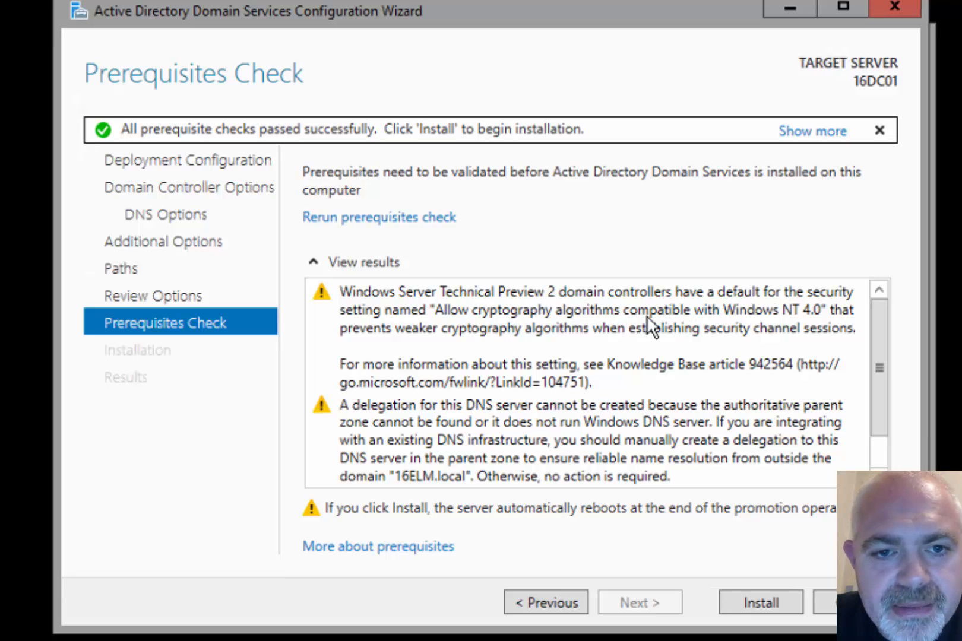
Install the AD DS promotion so the server reboots into the 16ELM domain
{"action": "left_click_drag", "start_coordinate": [879, 379], "coordinate": [878, 452]}
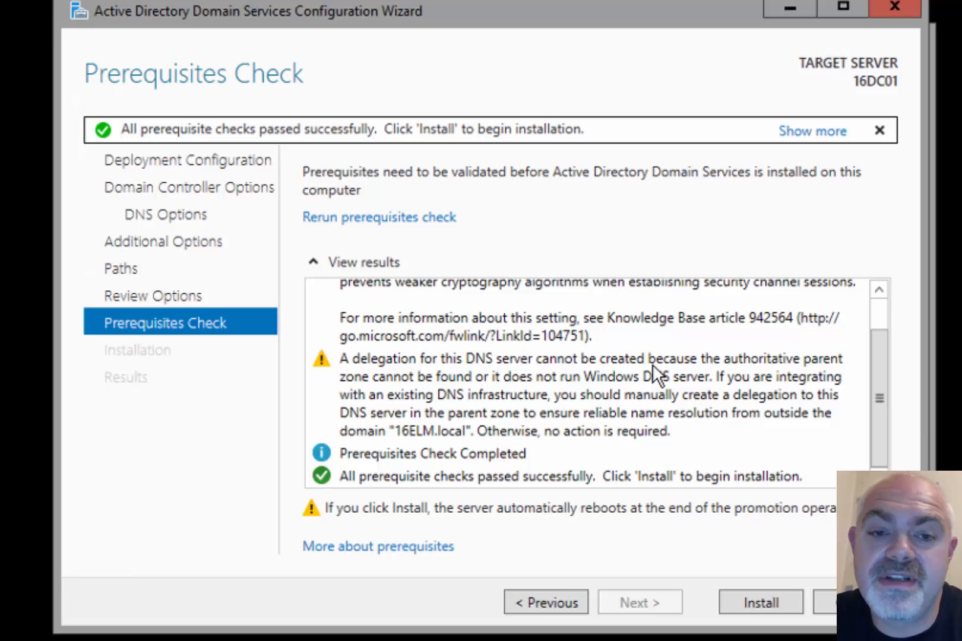
{"action": "left_click", "coordinate": [757, 602]}
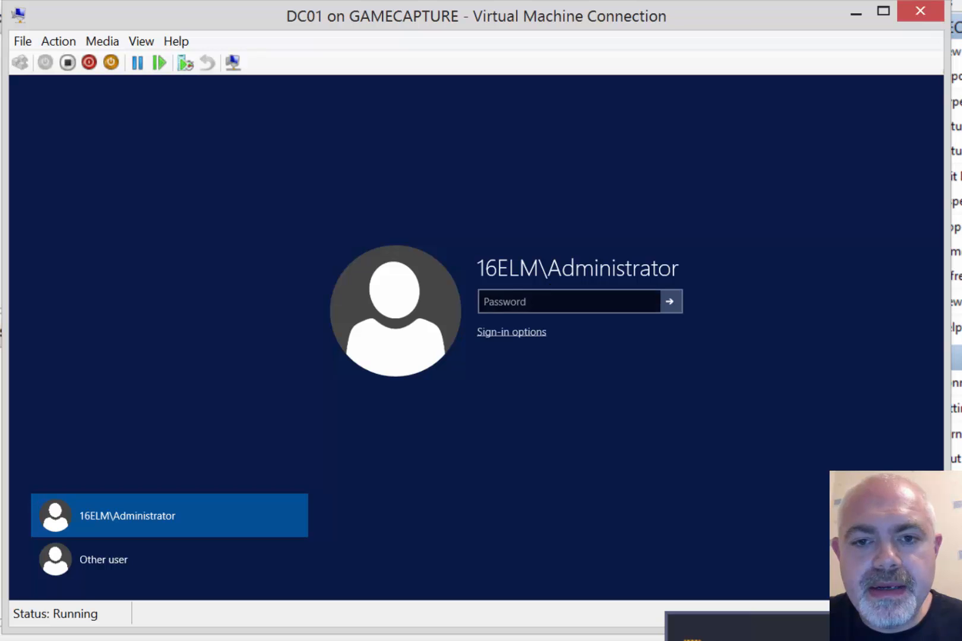
Sign in as the 16ELM domain Administrator and maximize Server Manager on the Local Server page
{"action": "left_click", "coordinate": [534, 301]}
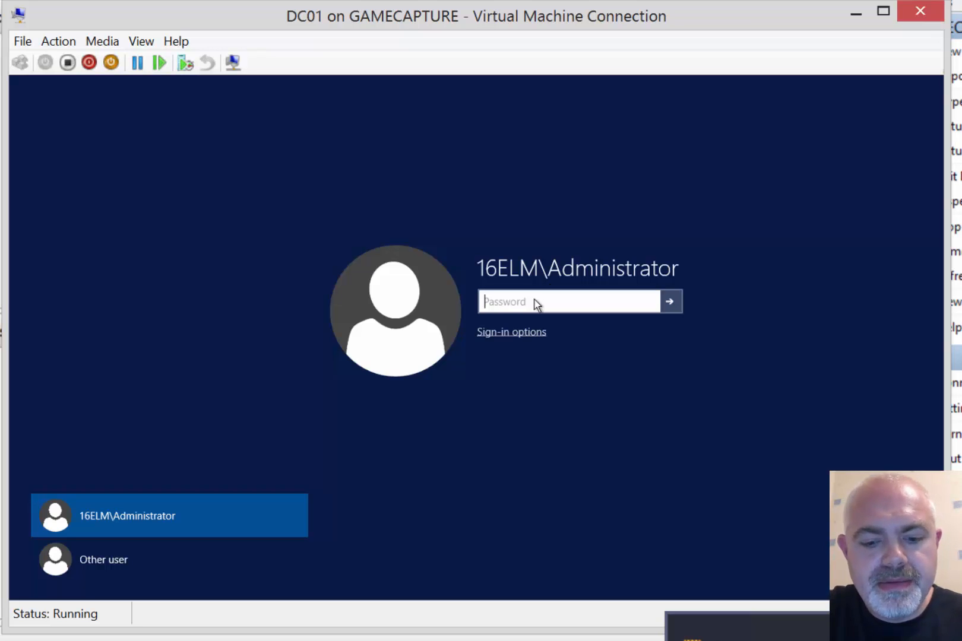
{"action": "type", "text": "•••••••"}
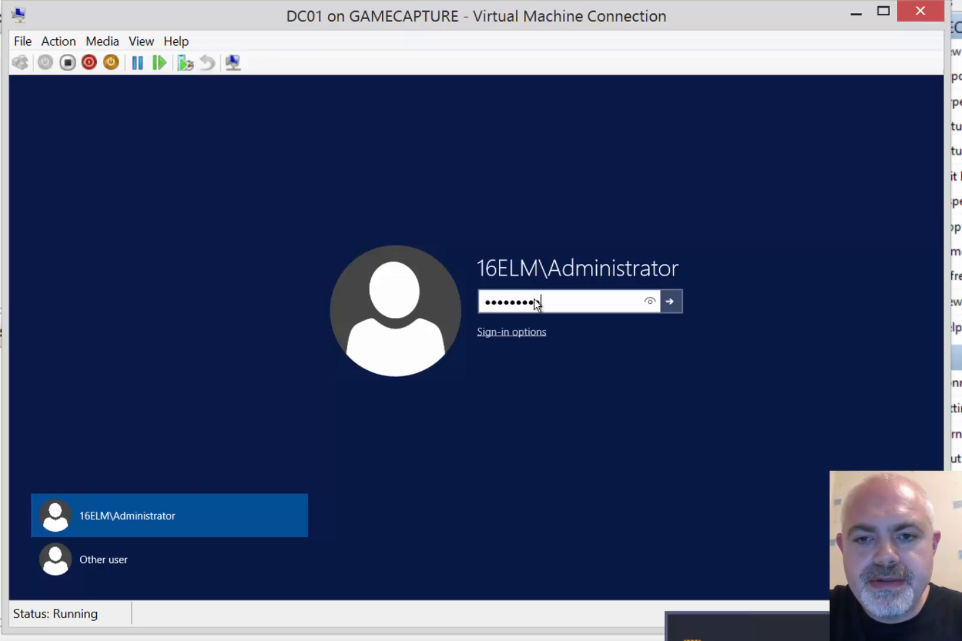
{"action": "key", "text": "Return"}
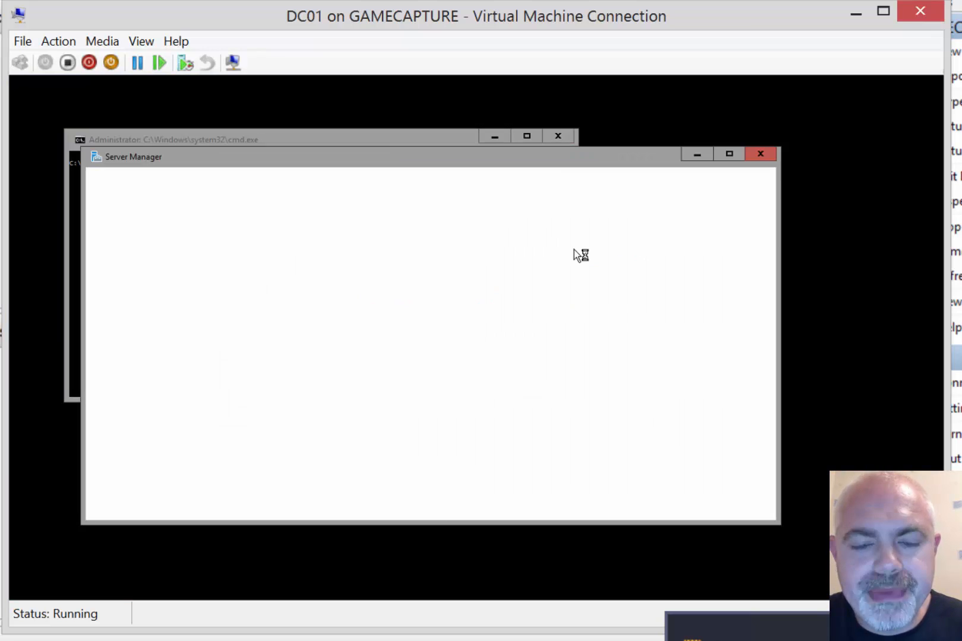
{"action": "left_click", "coordinate": [165, 254]}
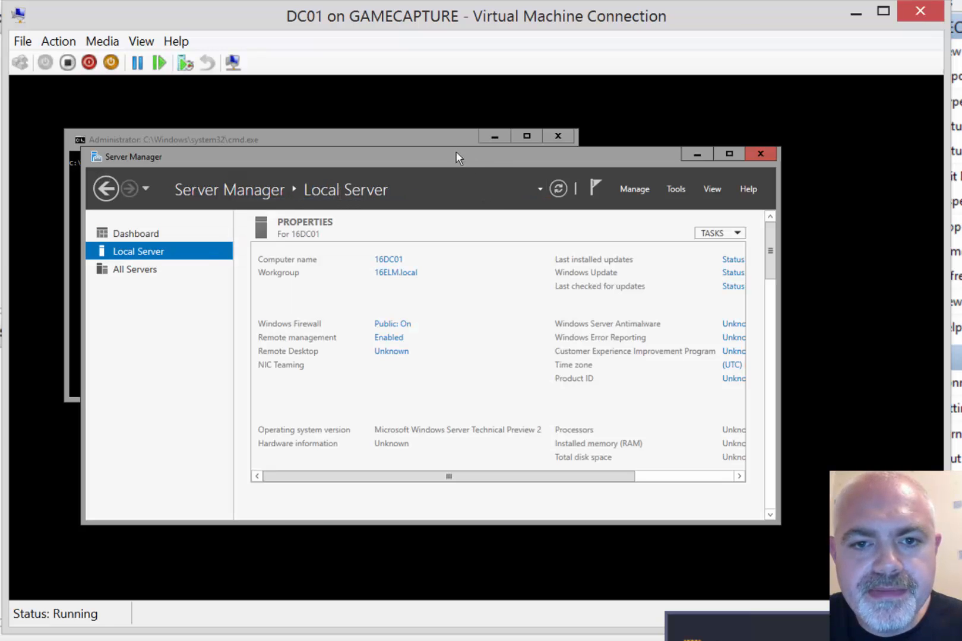
{"action": "double_click", "coordinate": [457, 157]}
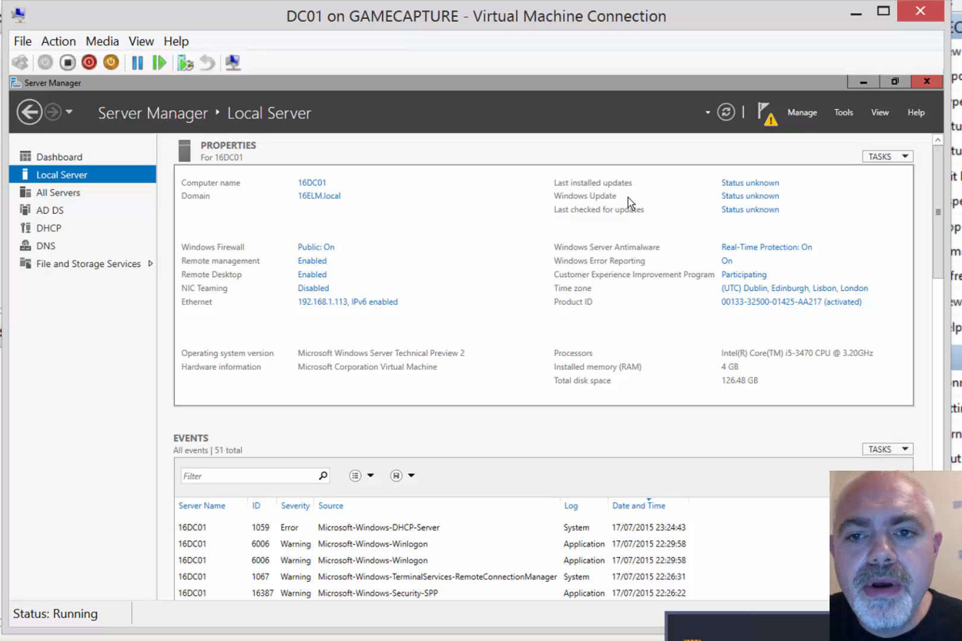
In sconfig, switch 16DC01's Windows Update to Automatic (option 5, 'a'), then exit with 15
{"action": "left_click", "coordinate": [751, 201]}
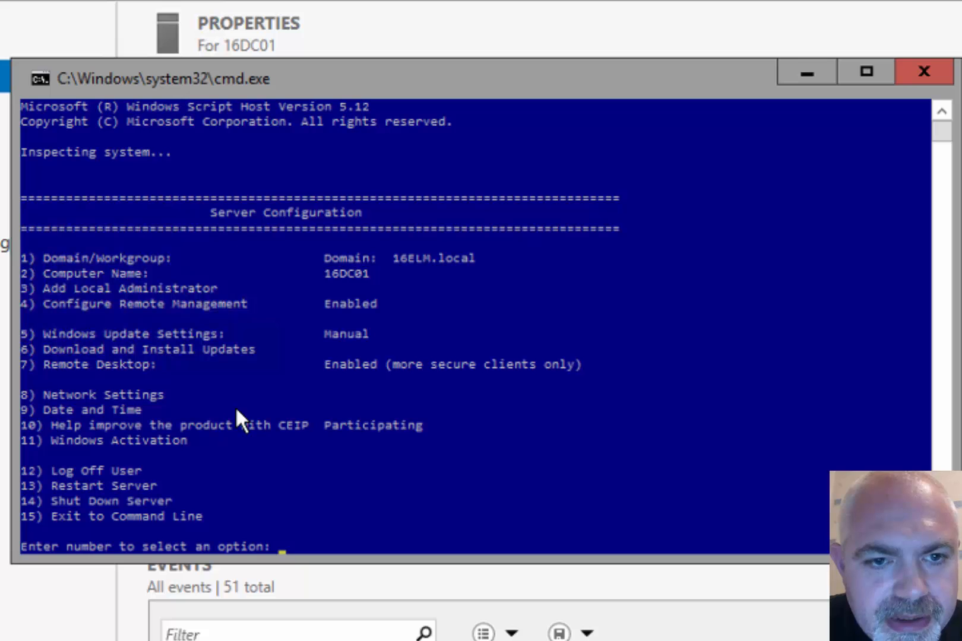
{"action": "type", "text": "5"}
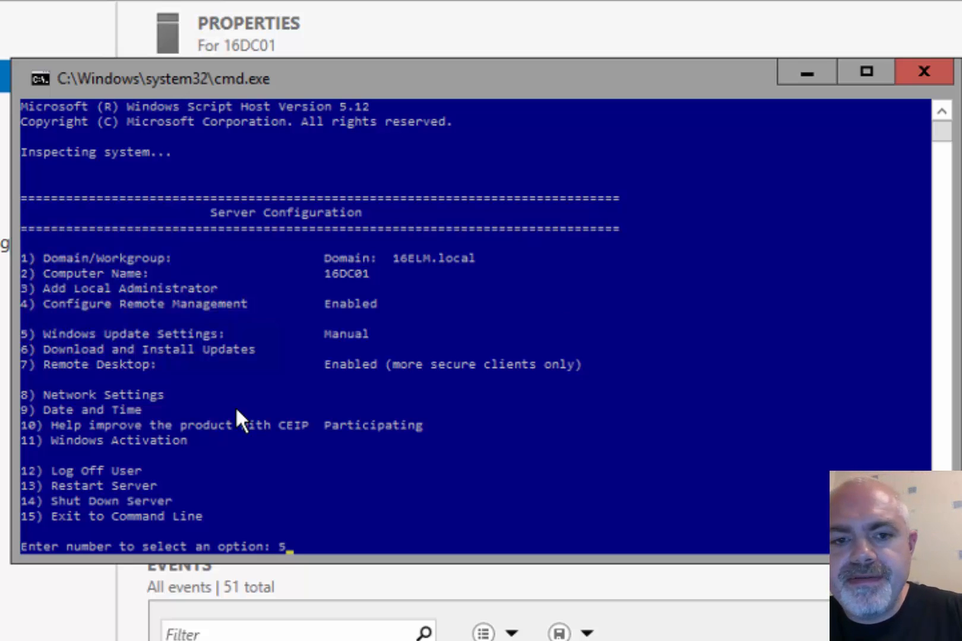
{"action": "key", "text": "Return"}
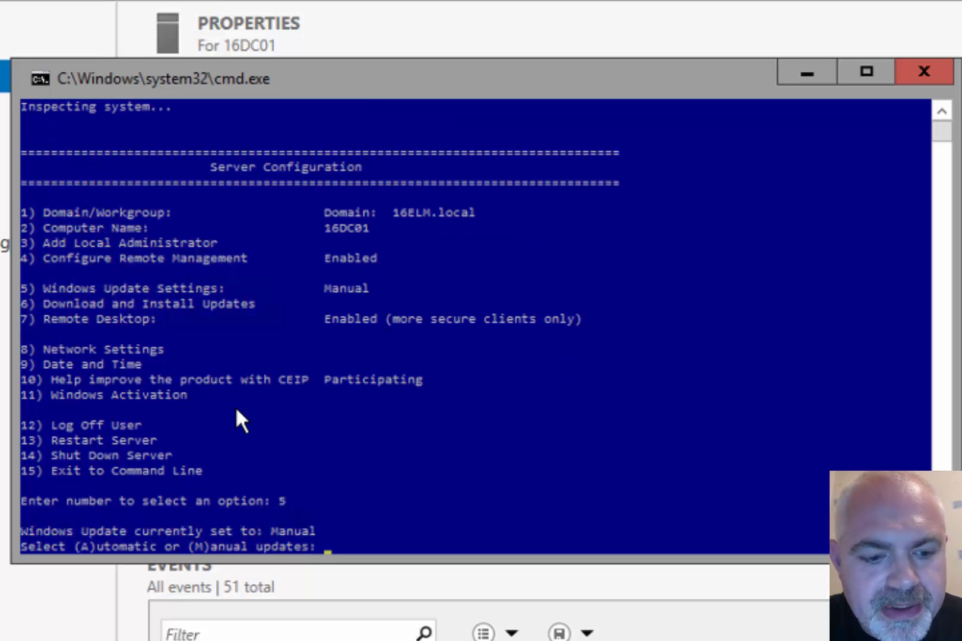
{"action": "type", "text": "a"}
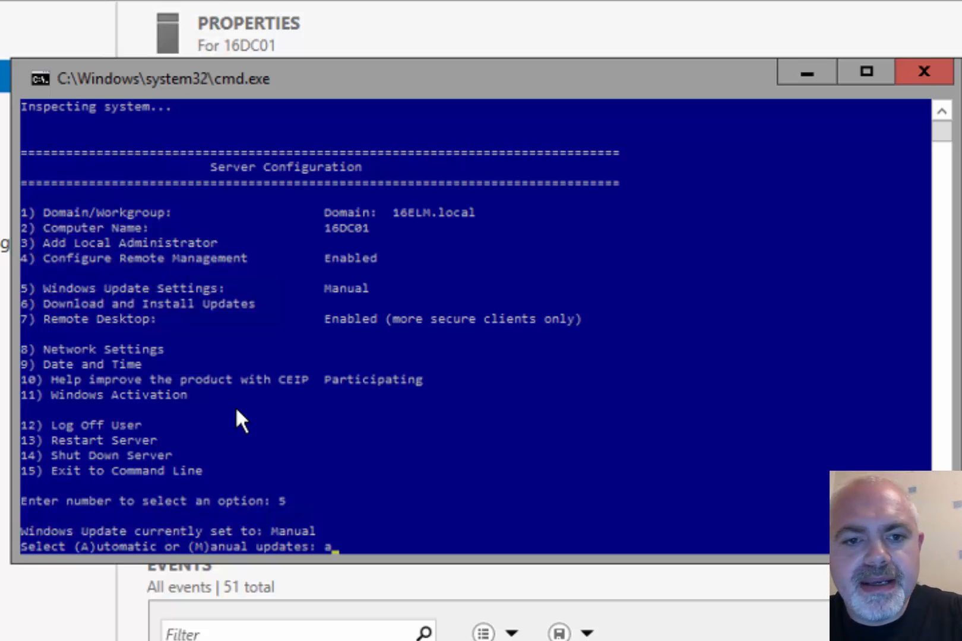
{"action": "key", "text": "Return"}
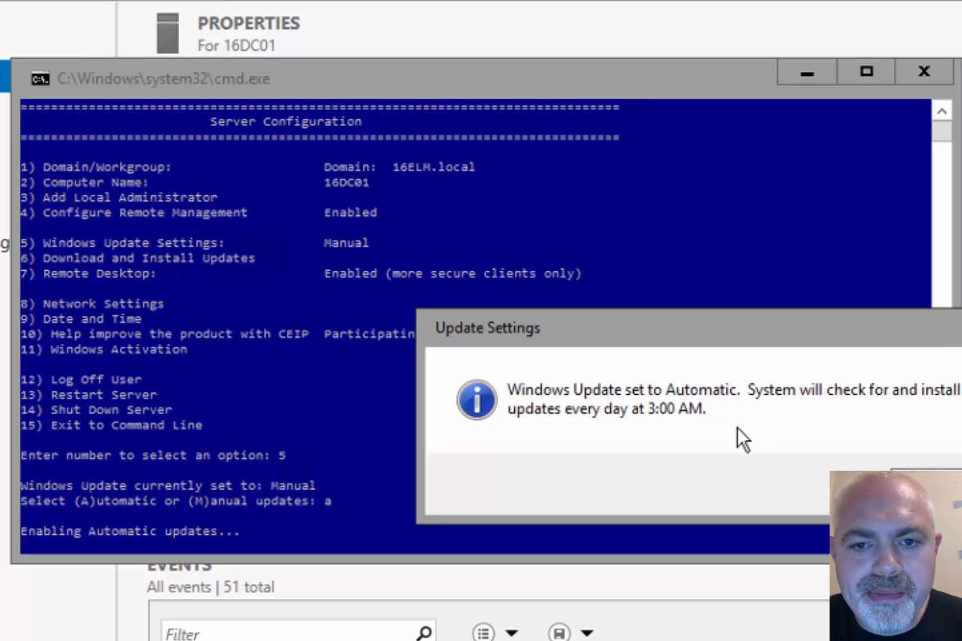
{"action": "left_click", "coordinate": [923, 483]}
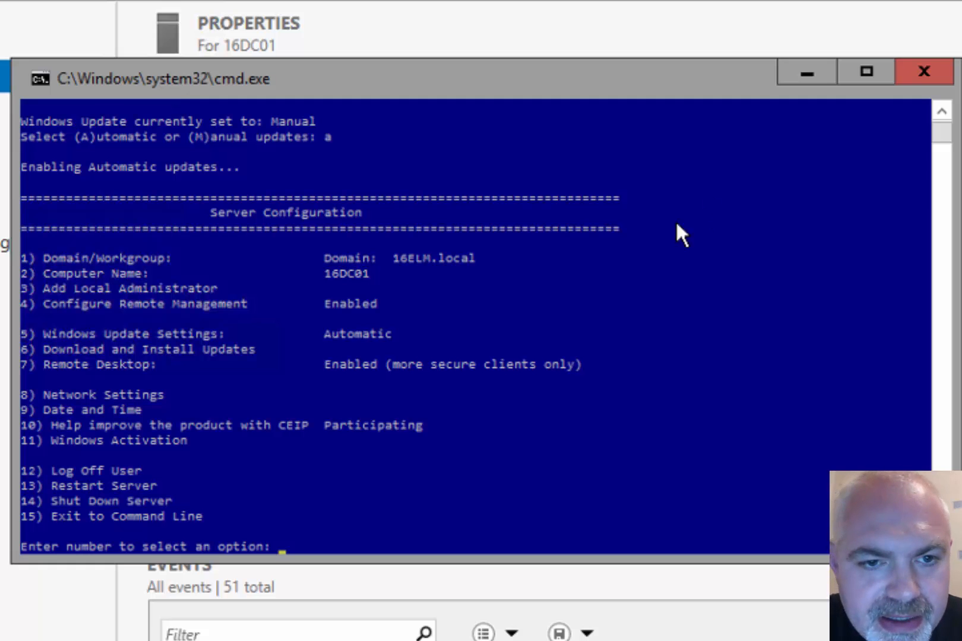
{"action": "type", "text": "15"}
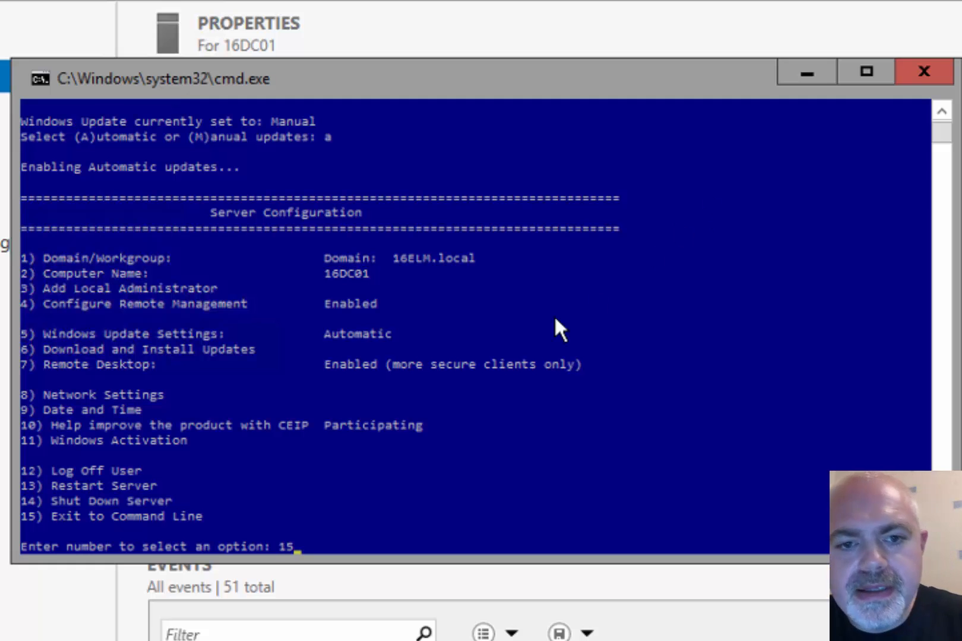
{"action": "key", "text": "Return"}
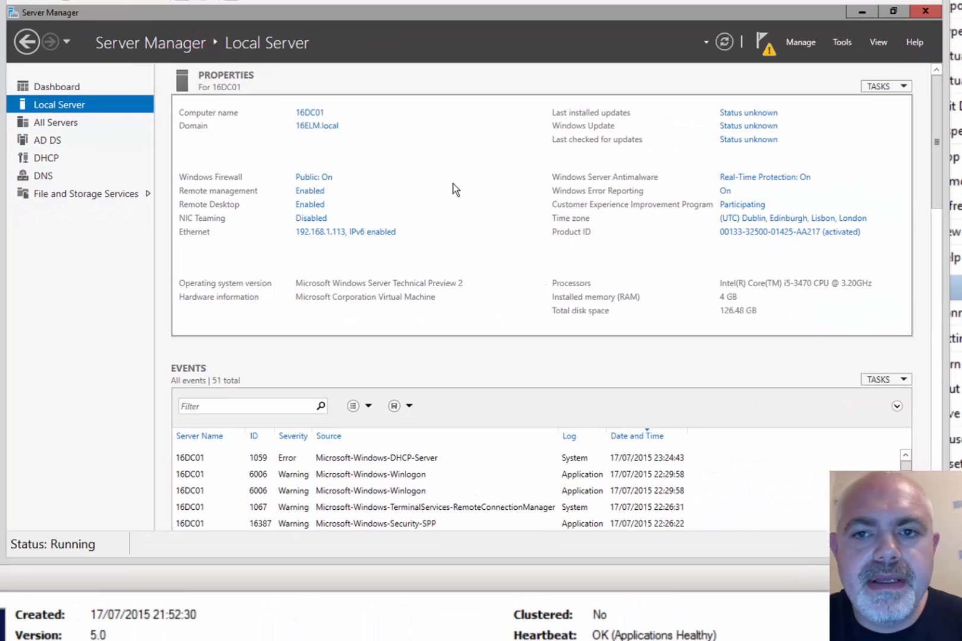
Run the DHCP post-install wizard to create the security groups and authorize the server in AD DS
{"action": "left_click", "coordinate": [767, 43]}
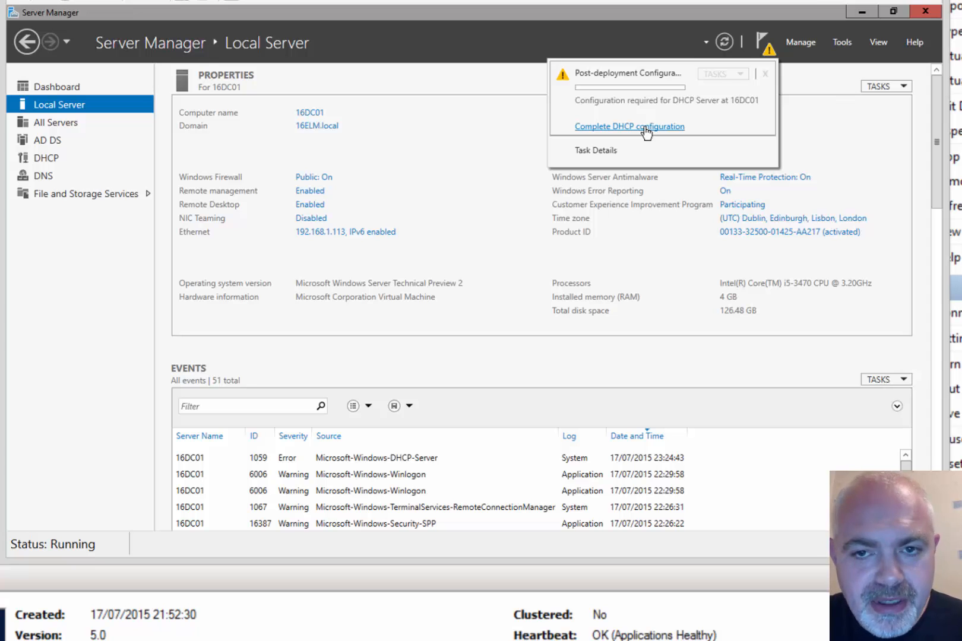
{"action": "left_click", "coordinate": [644, 126]}
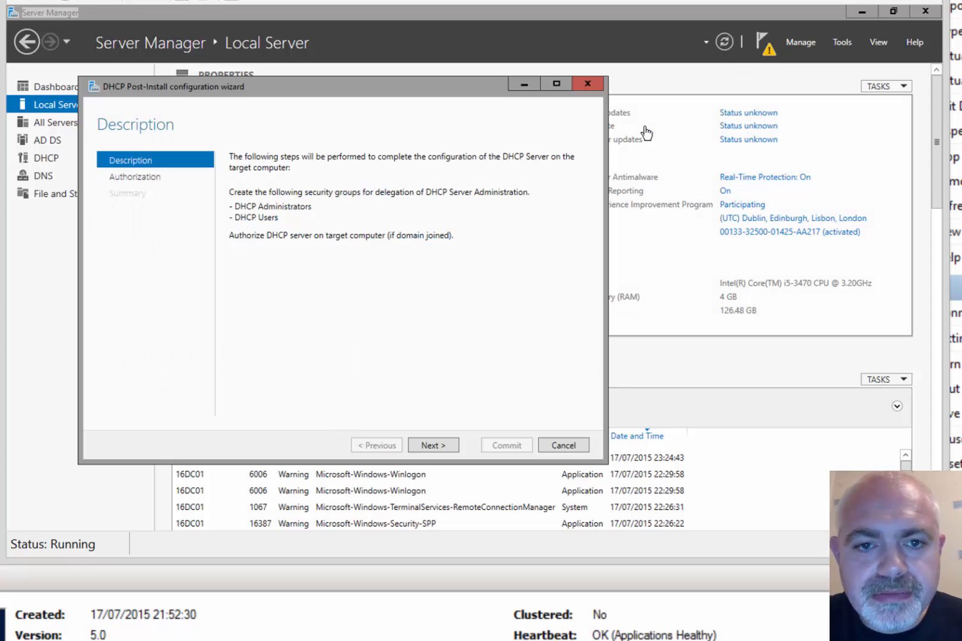
{"action": "left_click", "coordinate": [861, 12]}
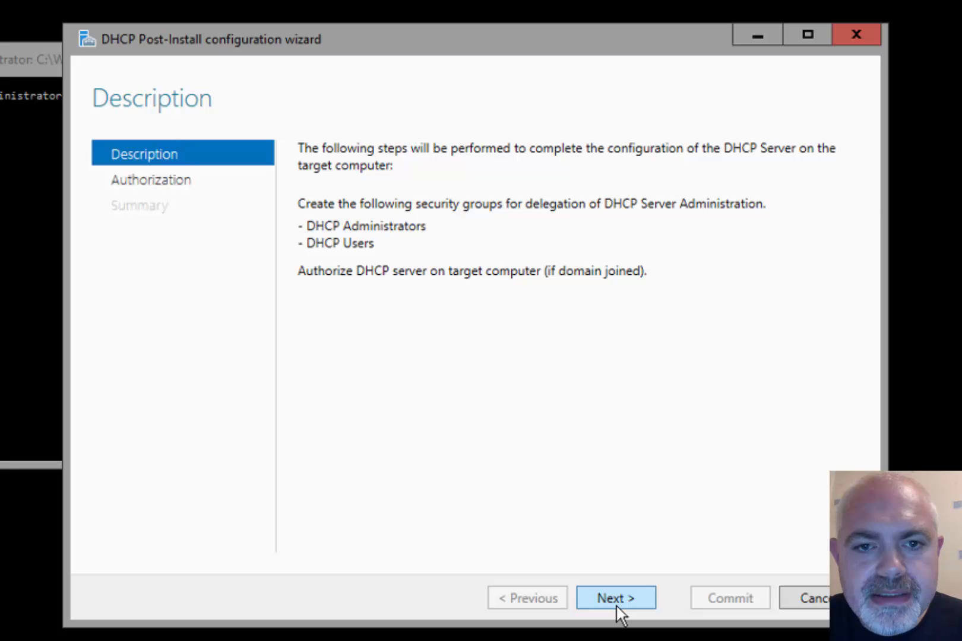
{"action": "left_click", "coordinate": [616, 598]}
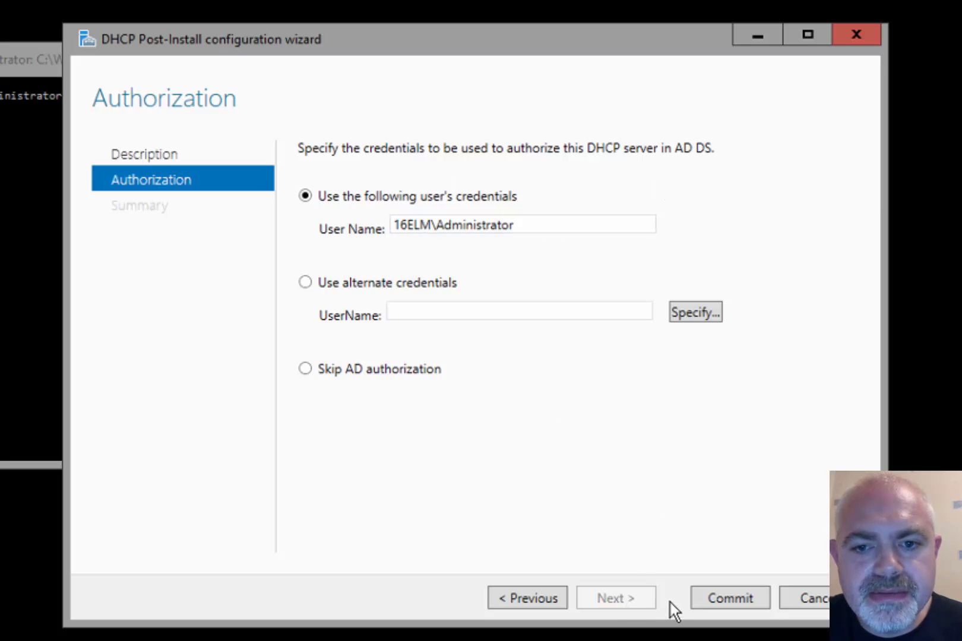
{"action": "left_click", "coordinate": [727, 599]}
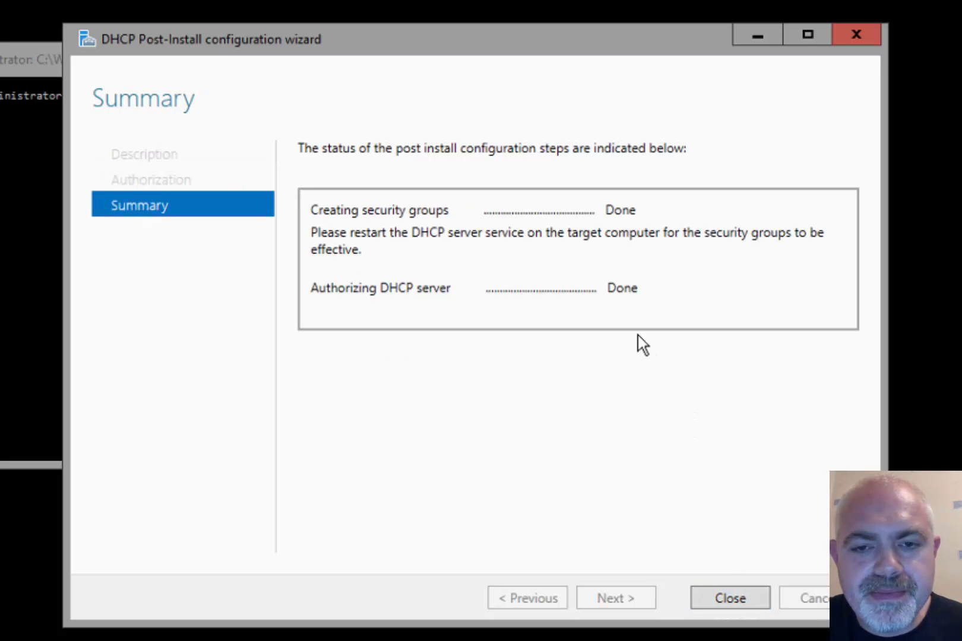
{"action": "left_click", "coordinate": [744, 600]}
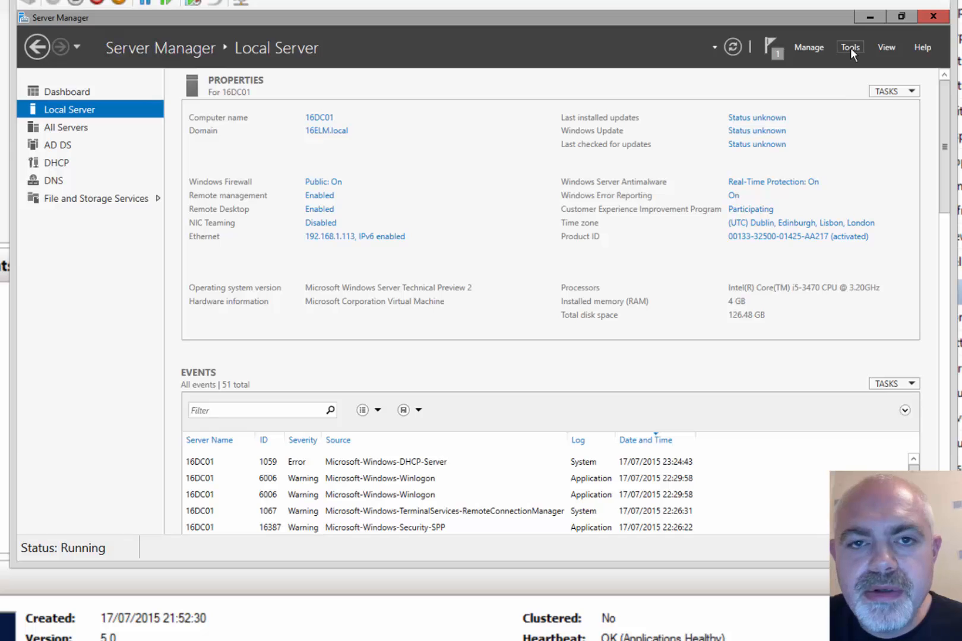
Launch the DHCP console, enlarge it, and expand 16dc01.16elm.local's IPv4 node
{"action": "left_click", "coordinate": [850, 47]}
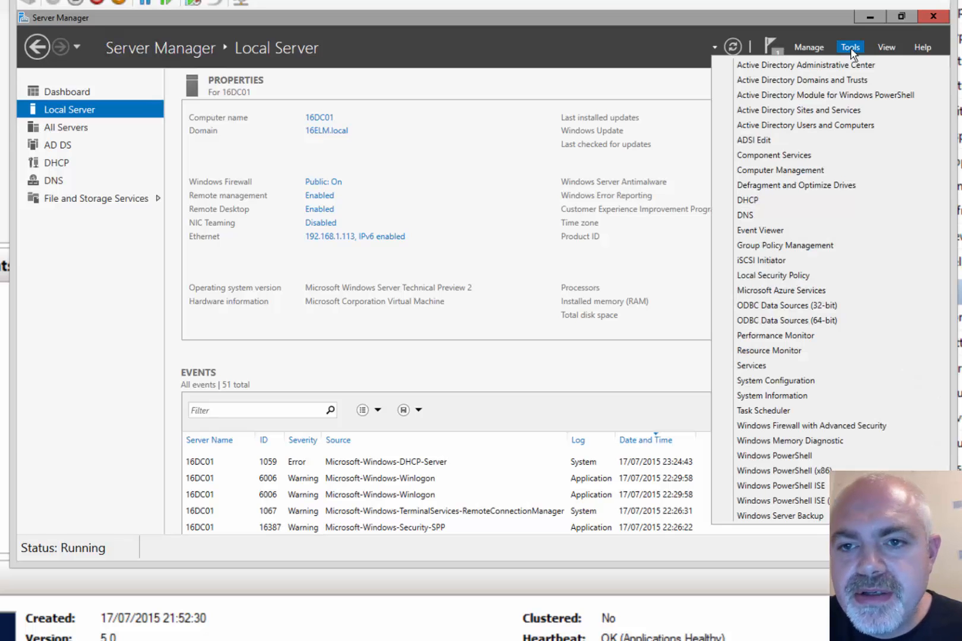
{"action": "left_click", "coordinate": [764, 200]}
{"action": "left_click", "coordinate": [869, 17]}
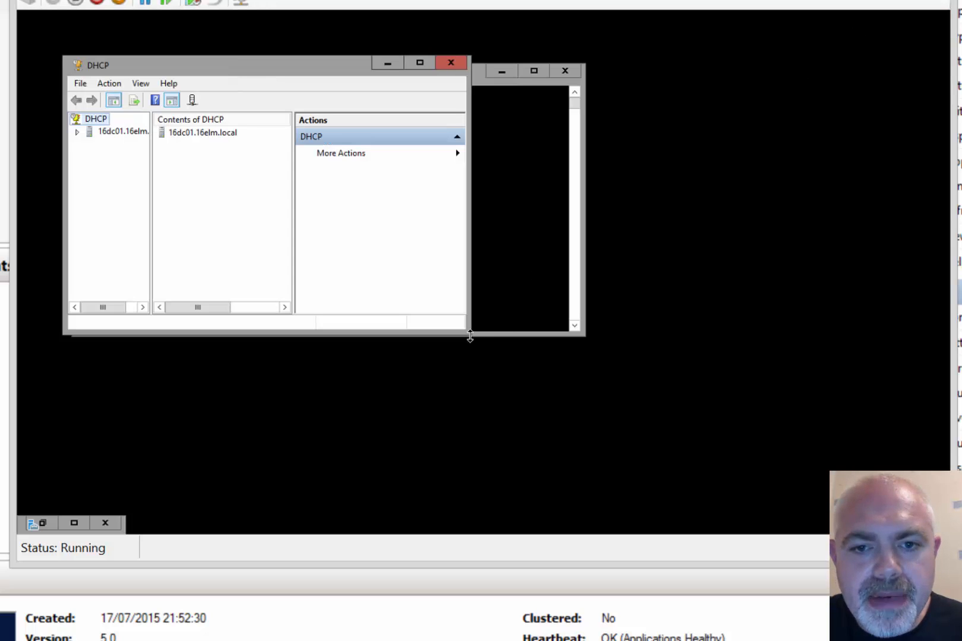
{"action": "left_click_drag", "start_coordinate": [469, 335], "coordinate": [674, 444]}
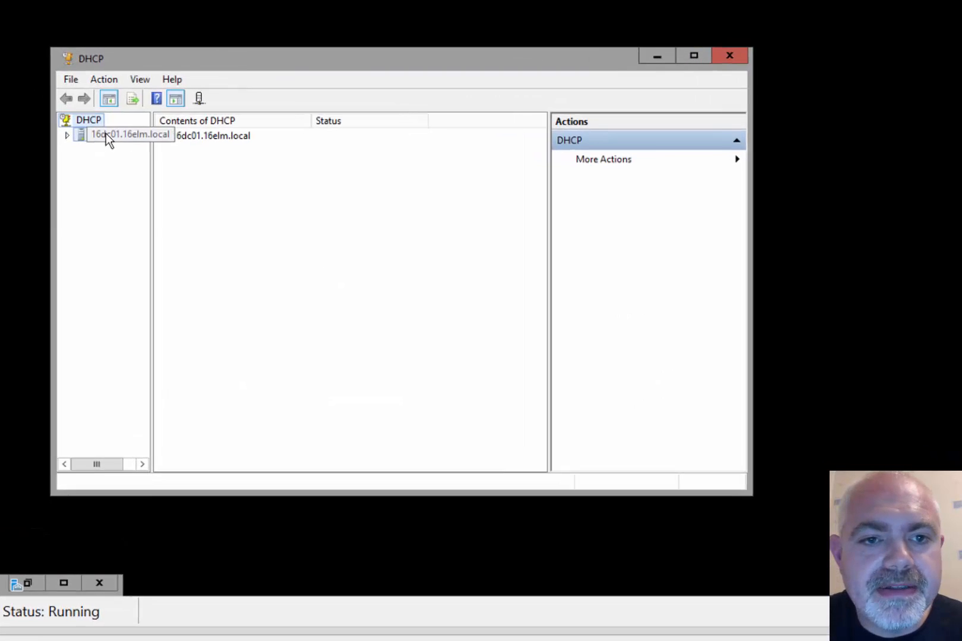
{"action": "left_click", "coordinate": [106, 135]}
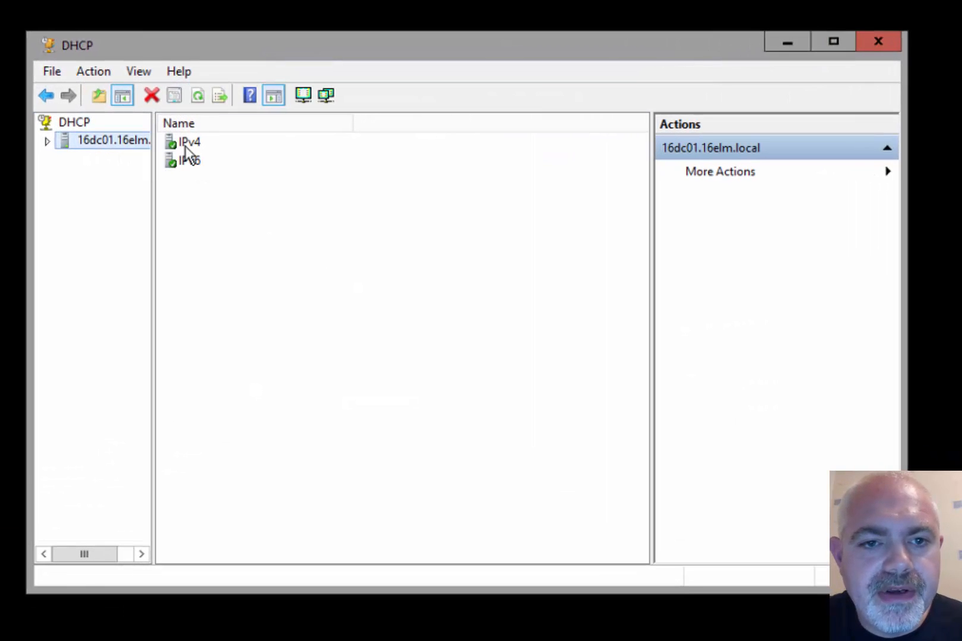
{"action": "double_click", "coordinate": [186, 142]}
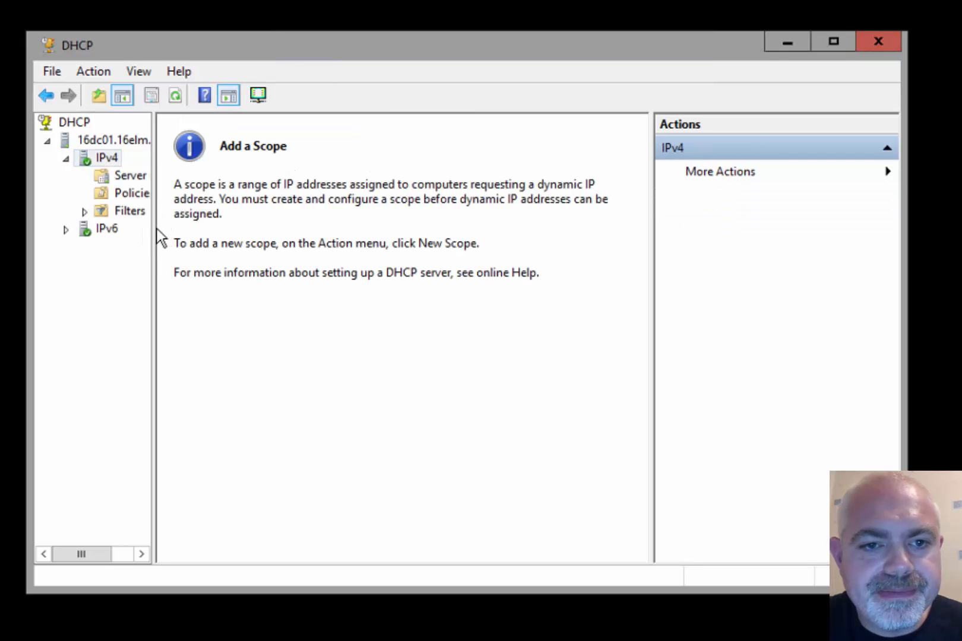
{"action": "left_click_drag", "start_coordinate": [160, 228], "coordinate": [261, 215]}
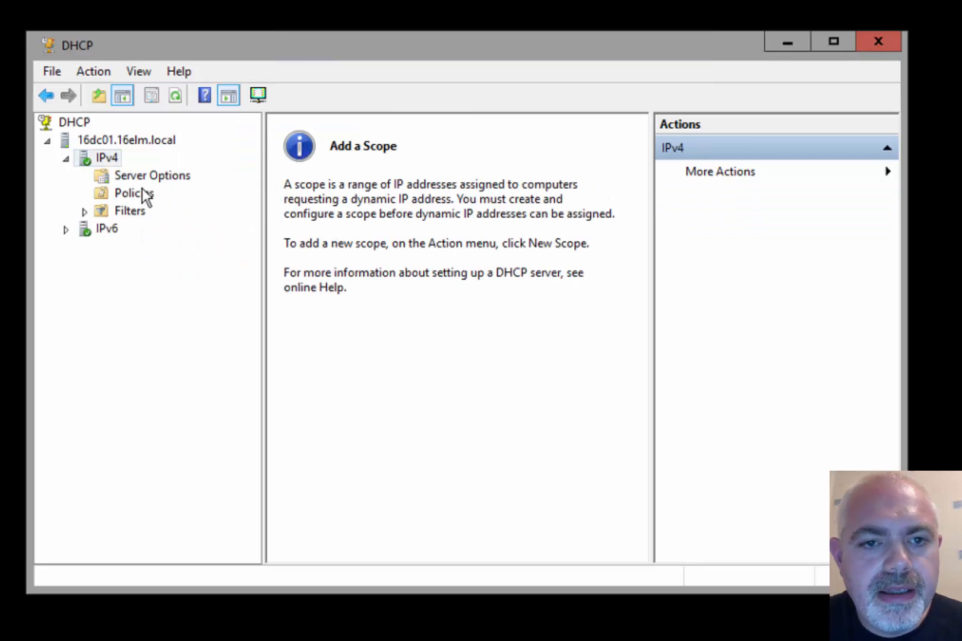
{"action": "right_click", "coordinate": [101, 158]}
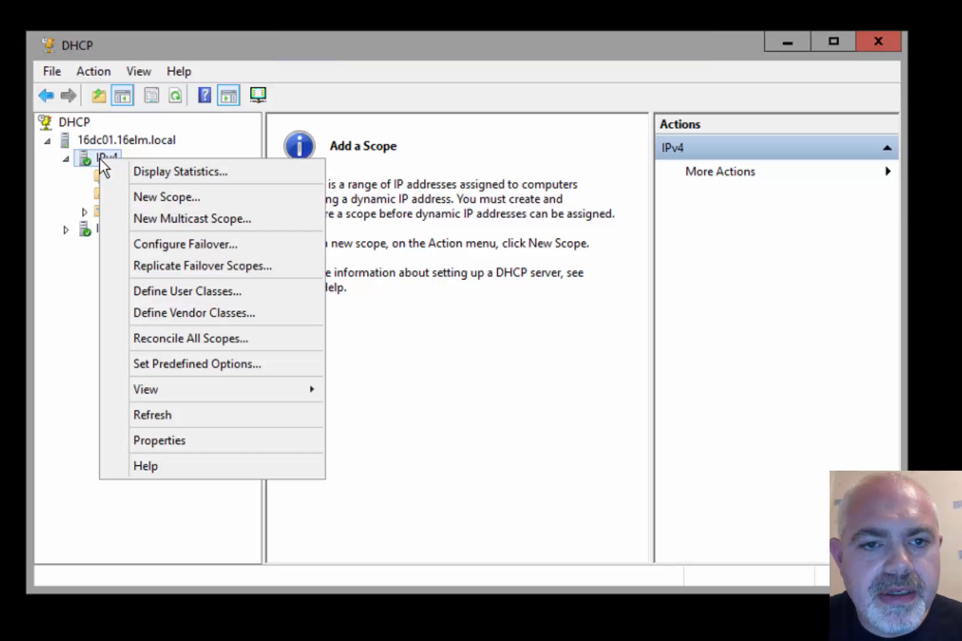
Start a new IPv4 scope named TestLab with range 192.168.1.130 to 192.168.1.160, length 24
{"action": "left_click", "coordinate": [202, 200]}
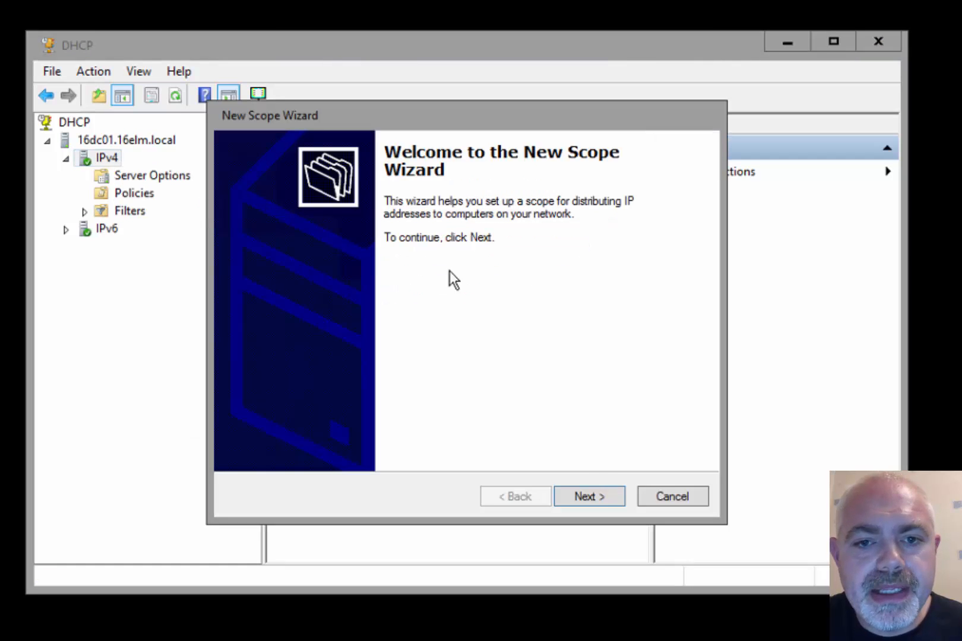
{"action": "left_click", "coordinate": [597, 496]}
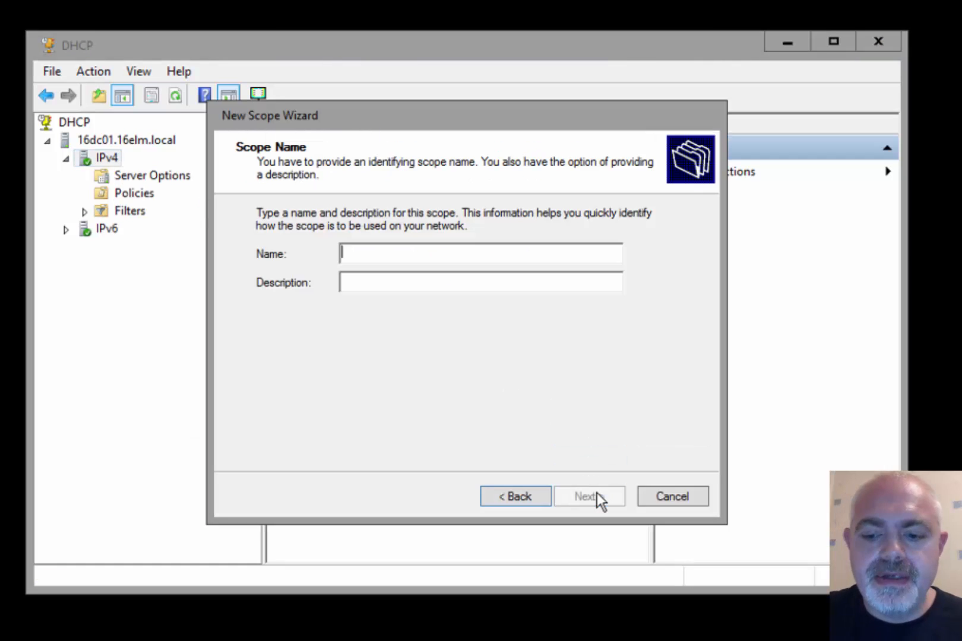
{"action": "type", "text": "Te"}
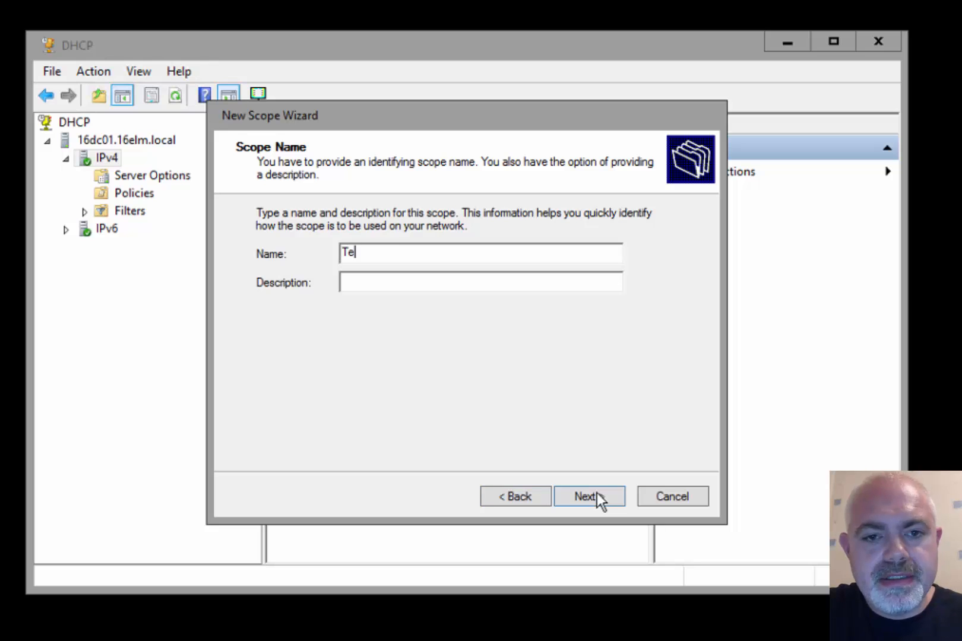
{"action": "type", "text": "stLab"}
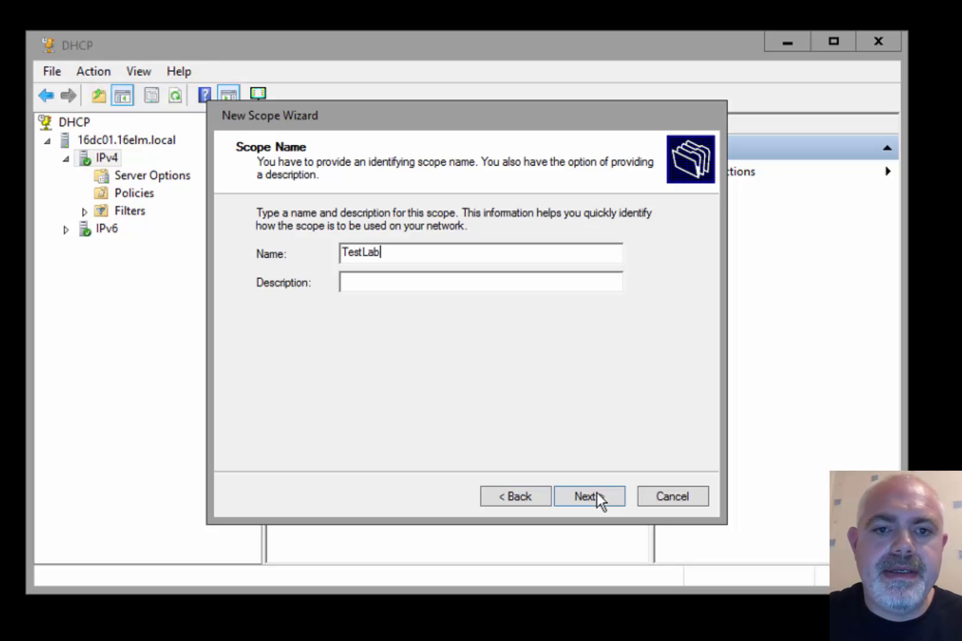
{"action": "left_click", "coordinate": [590, 492]}
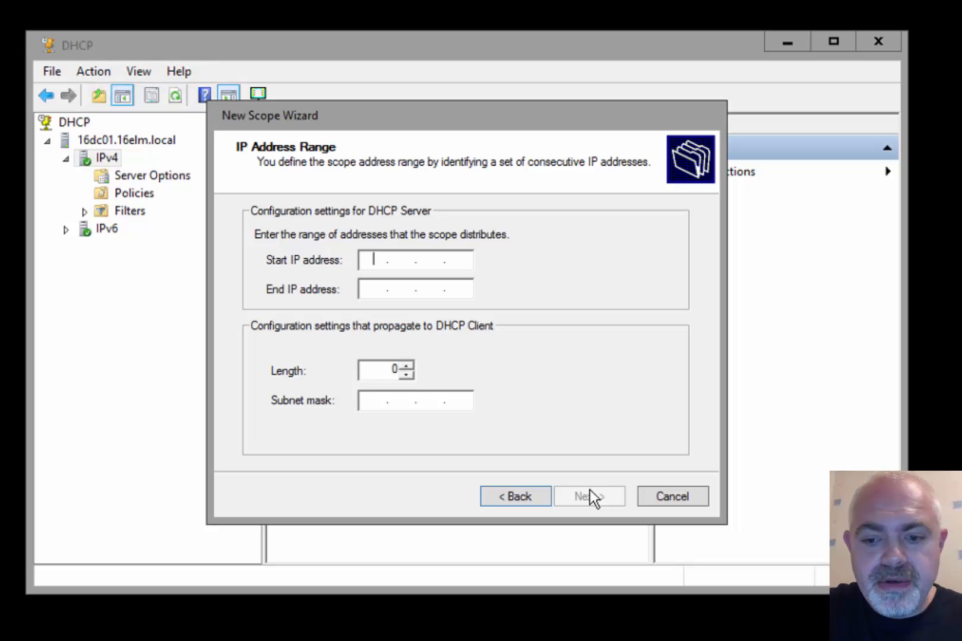
{"action": "type", "text": "192.168."}
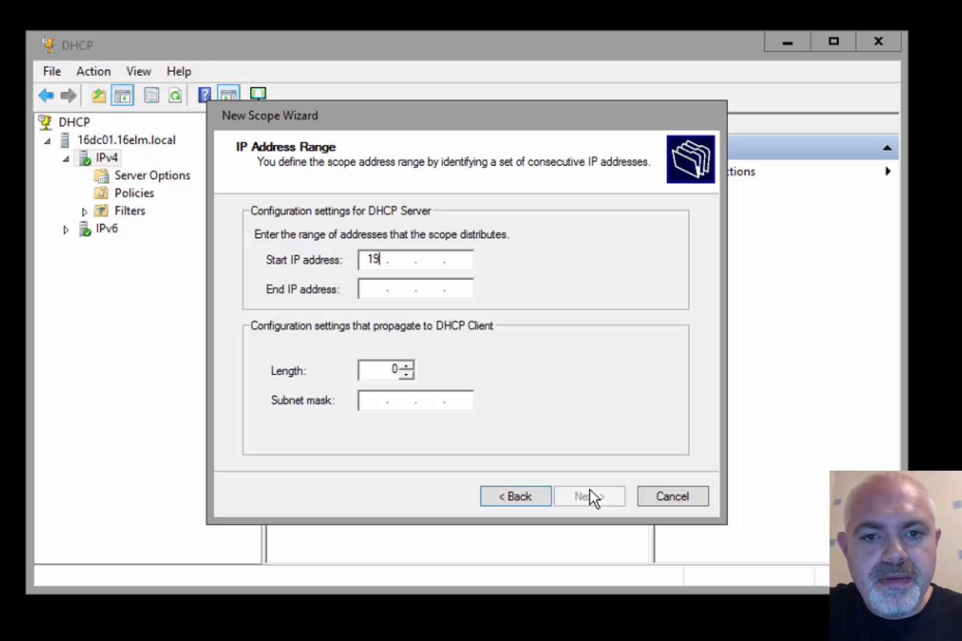
{"action": "type", "text": "1."}
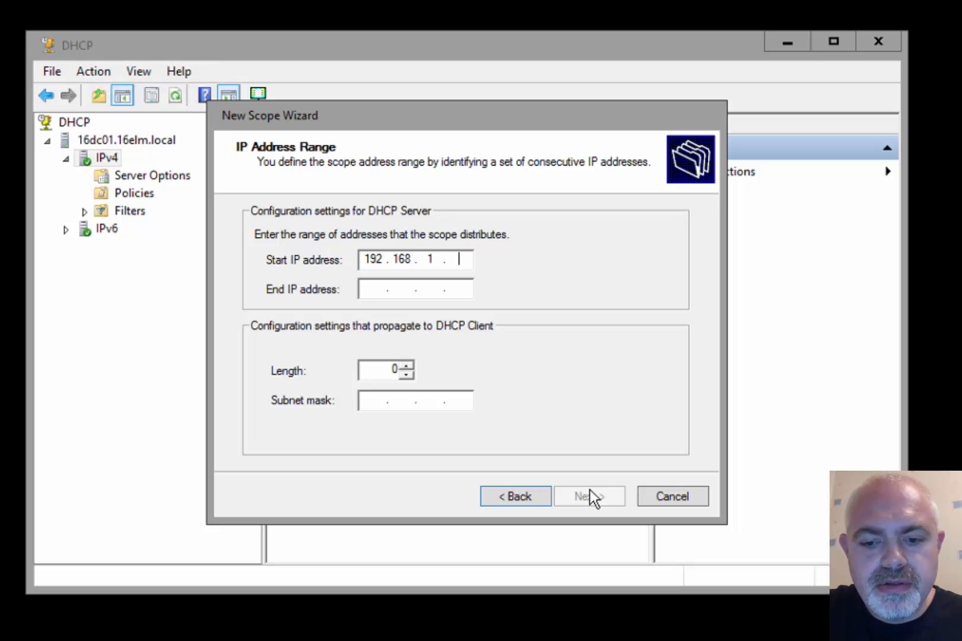
{"action": "type", "text": "130"}
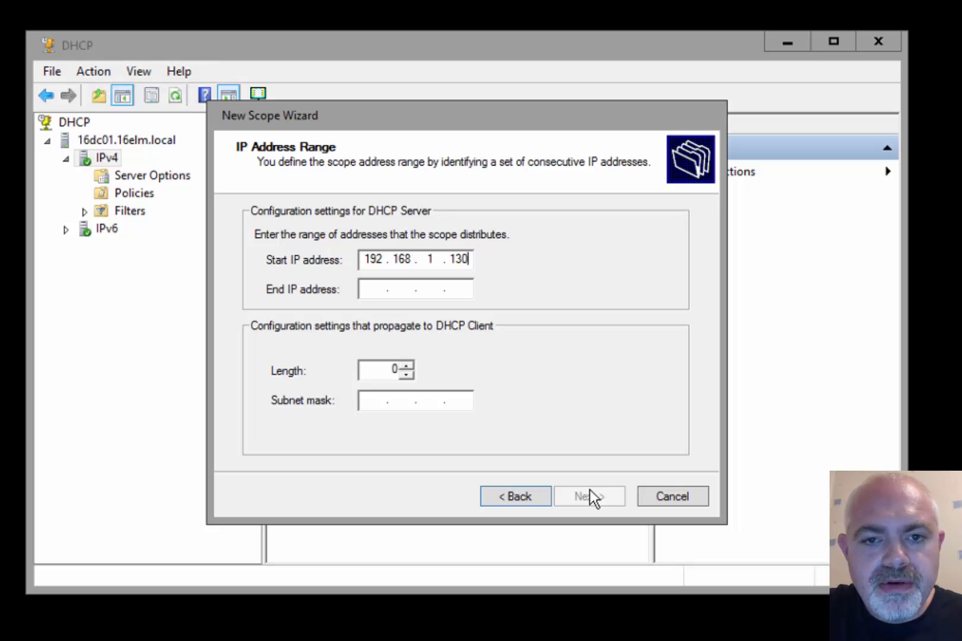
{"action": "key", "text": "Tab"}
{"action": "type", "text": "192 . 168 . "}
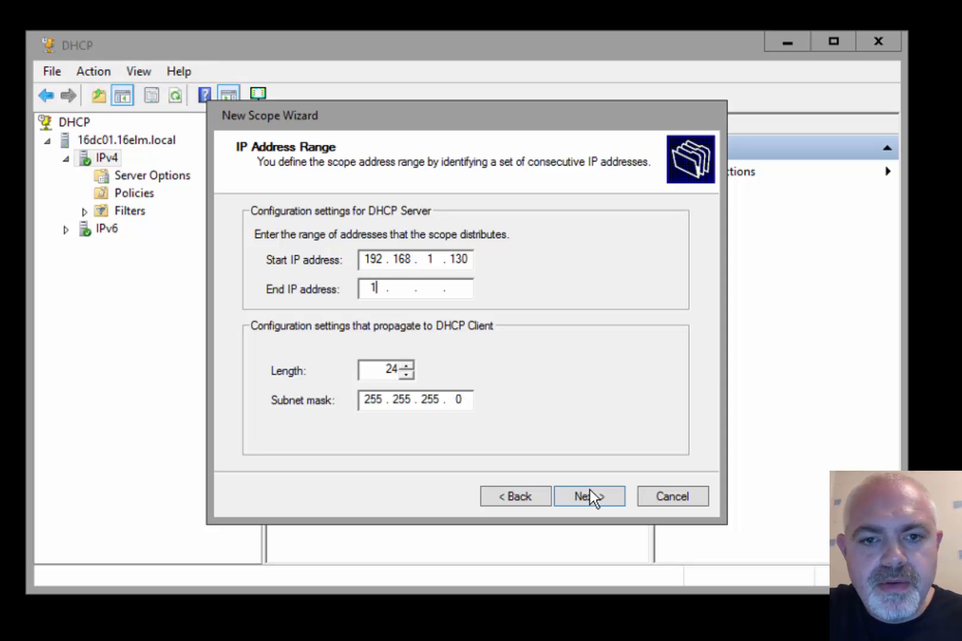
{"action": "type", "text": "1 "}
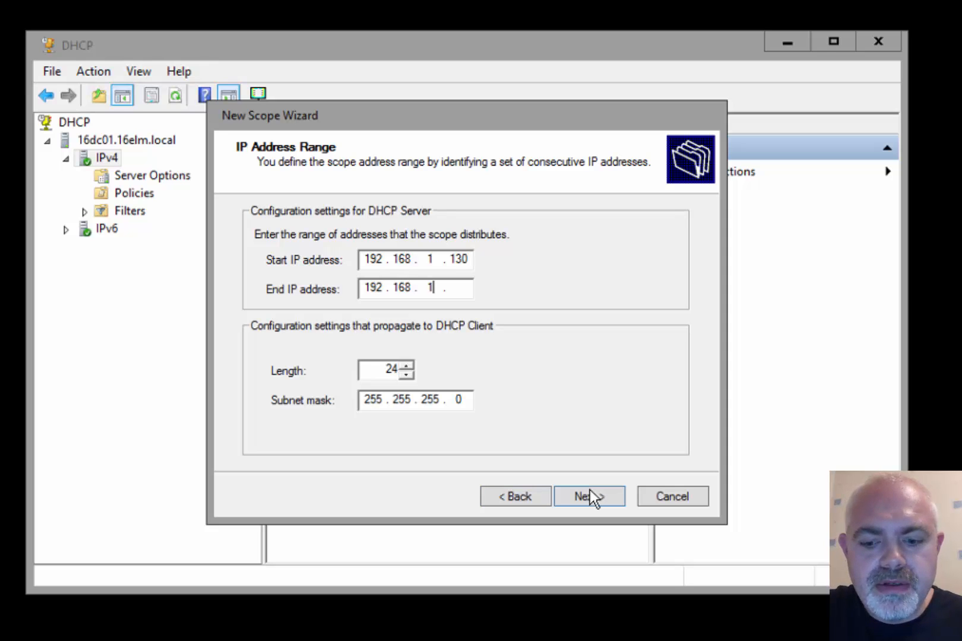
{"action": "type", "text": ". 160"}
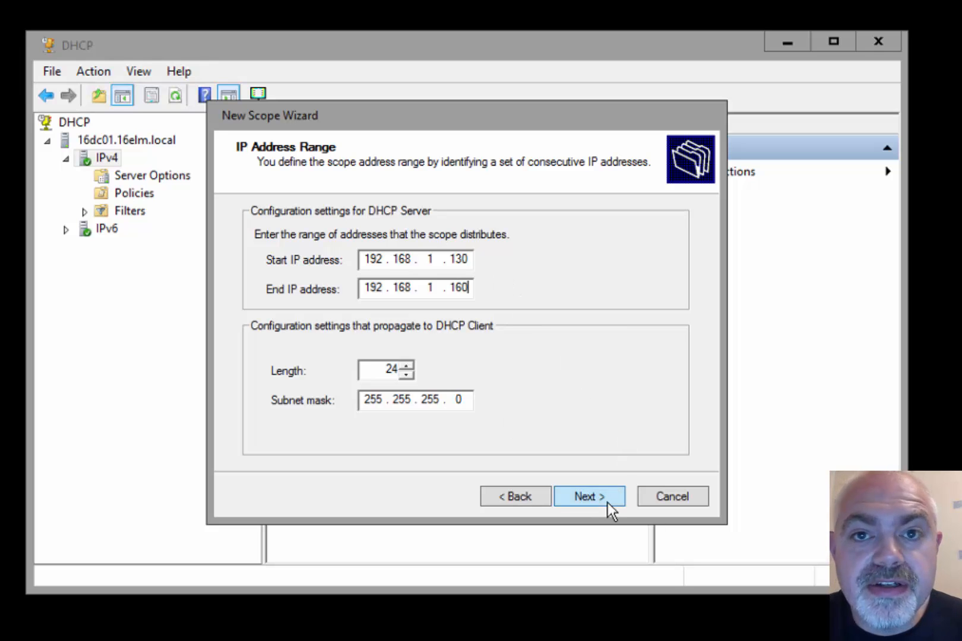
{"action": "left_click", "coordinate": [589, 496]}
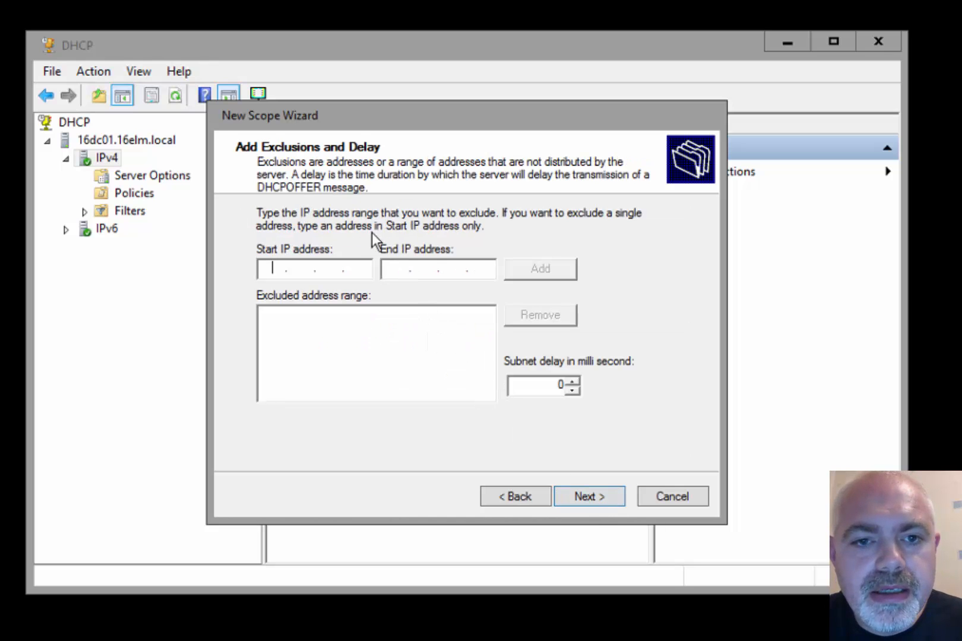
Skip exclusions and set the scope lease duration to 0 days 8 hours
{"action": "left_click", "coordinate": [588, 502]}
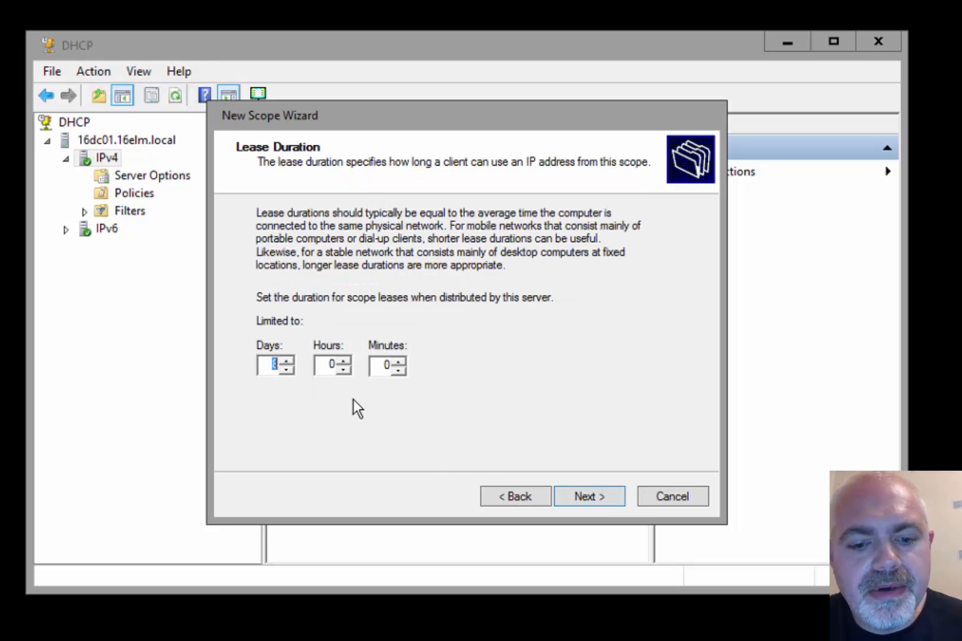
{"action": "type", "text": "0"}
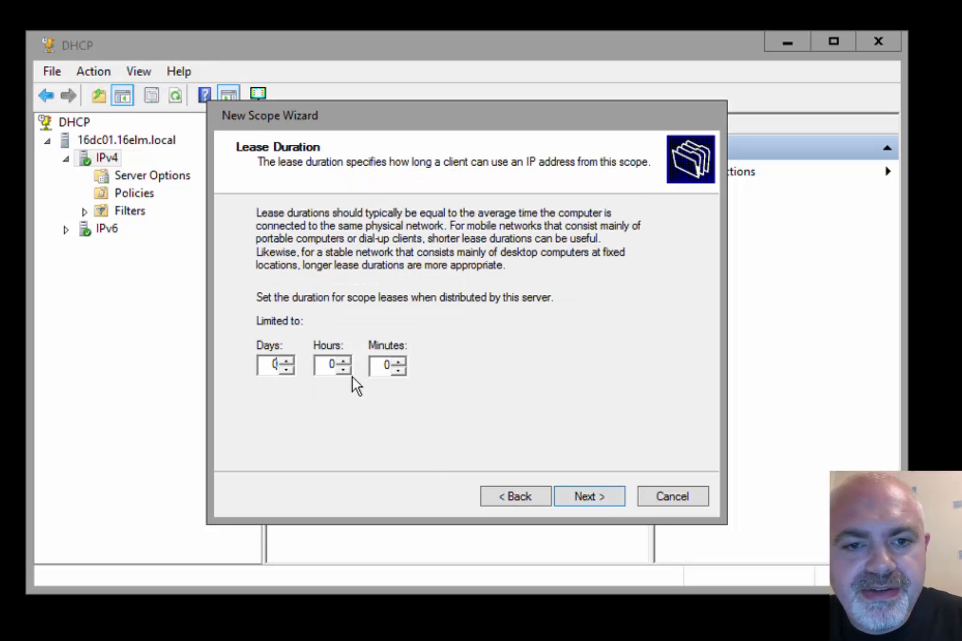
{"action": "double_click", "coordinate": [343, 361]}
{"action": "type", "text": "8"}
{"action": "left_click", "coordinate": [599, 498]}
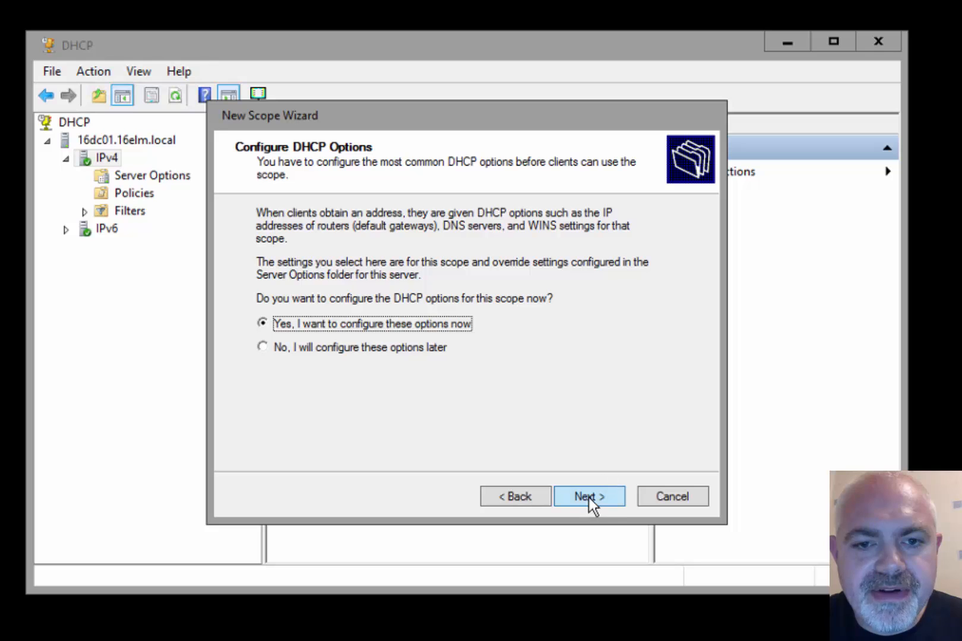
Configure scope options now, adding 192.168.1.254 as the default gateway router
{"action": "left_click", "coordinate": [589, 497]}
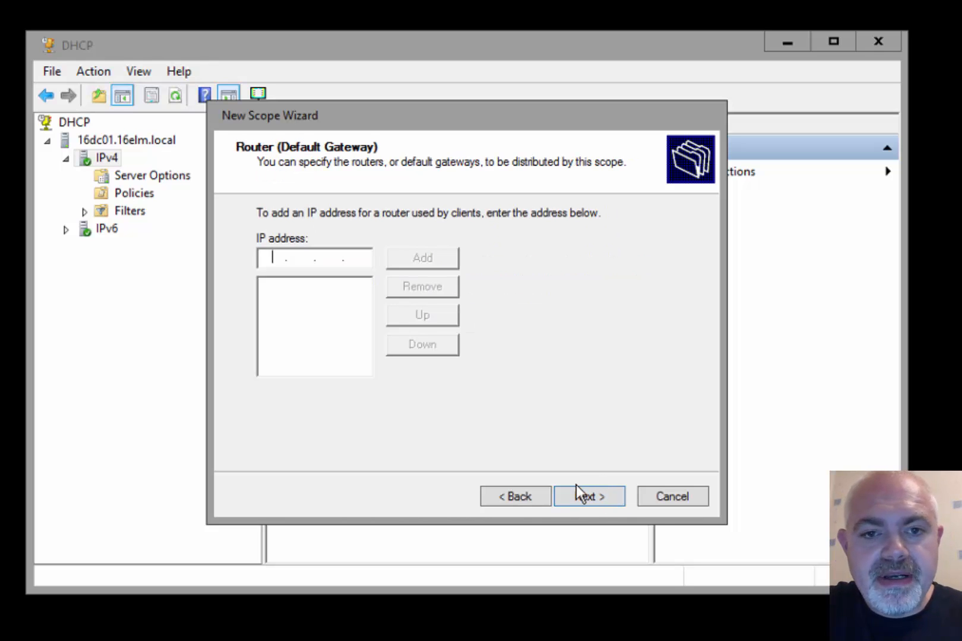
{"action": "type", "text": "192.168.1.1"}
{"action": "key", "text": "BackSpace"}
{"action": "type", "text": "2 . 168 . 1 . 254"}
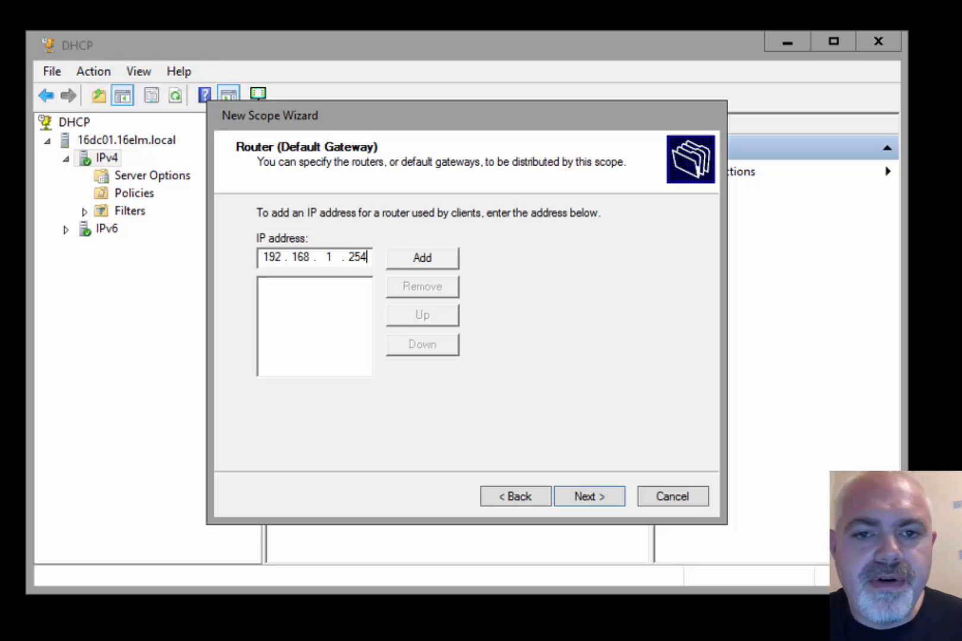
{"action": "left_click", "coordinate": [443, 257]}
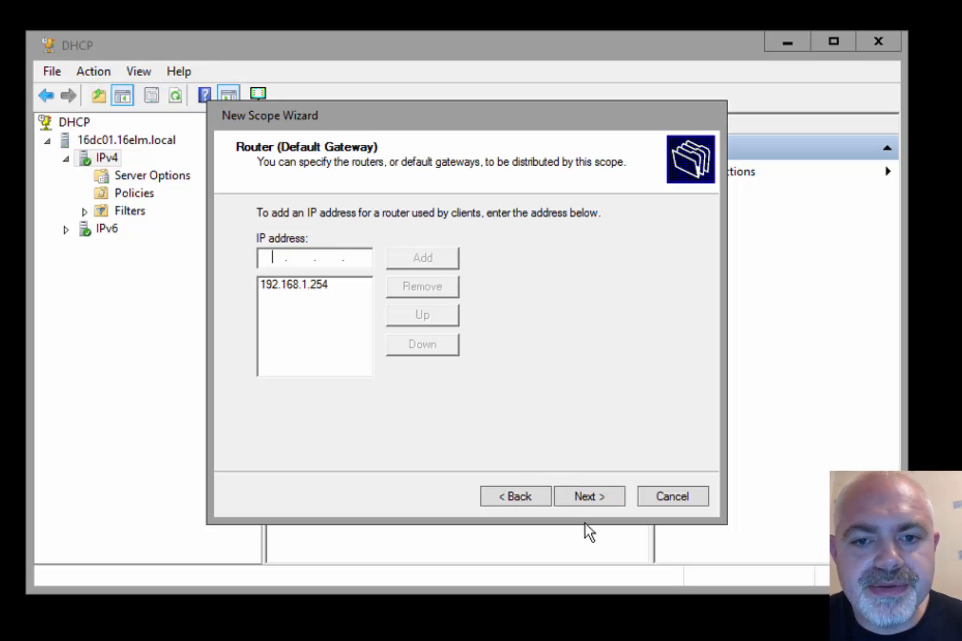
{"action": "left_click", "coordinate": [597, 501]}
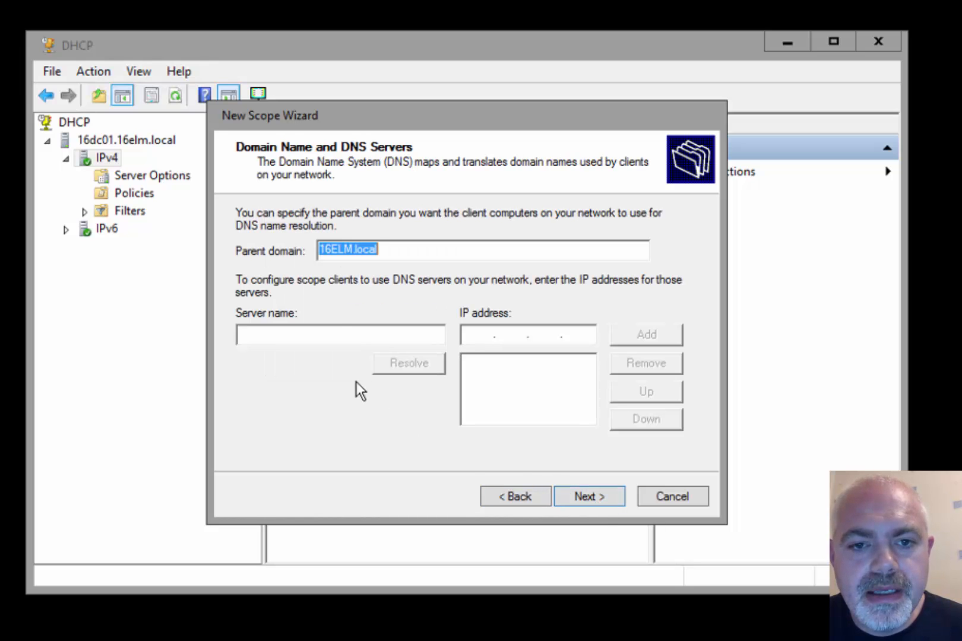
Resolve 16dc01 to 192.168.1.113 and add it as the scope's DNS server
{"action": "left_click", "coordinate": [328, 333]}
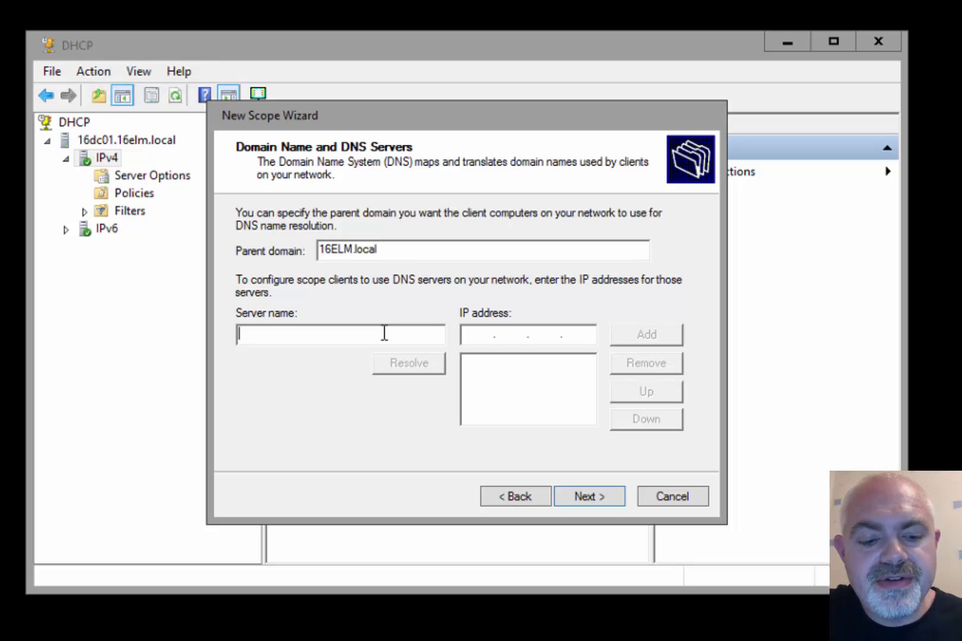
{"action": "type", "text": "16"}
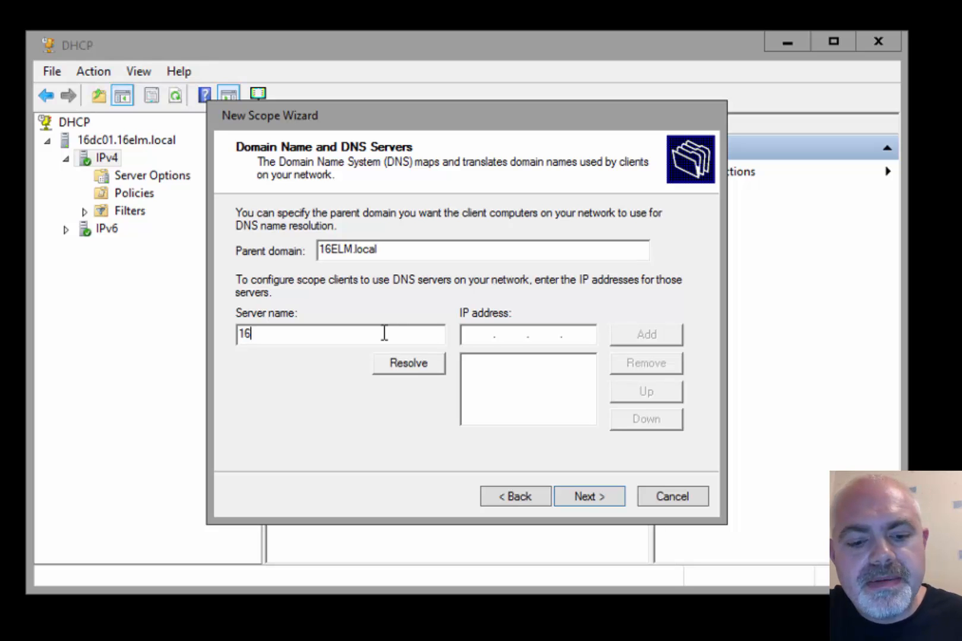
{"action": "type", "text": "dc01"}
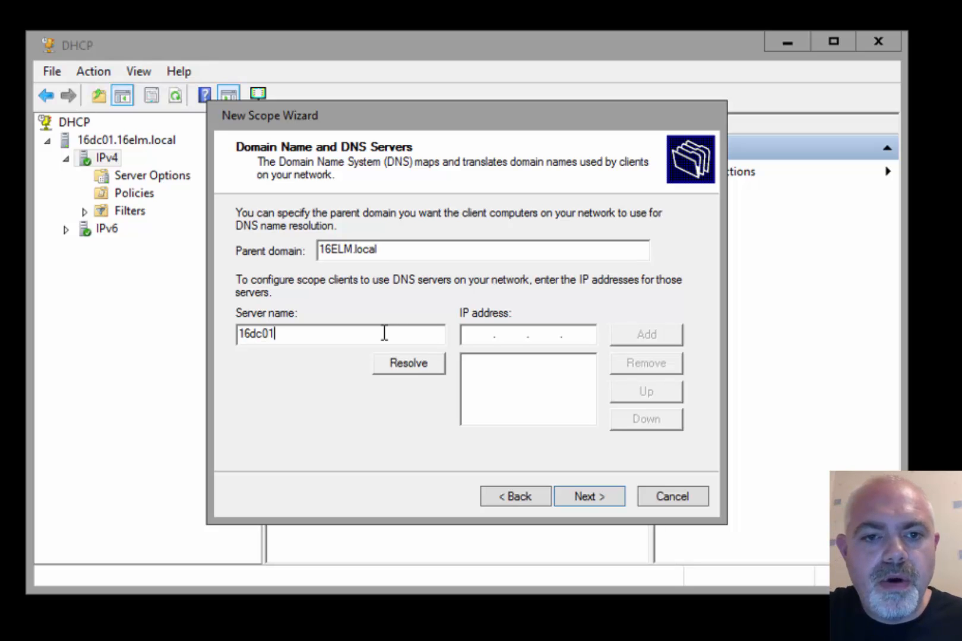
{"action": "left_click", "coordinate": [399, 361]}
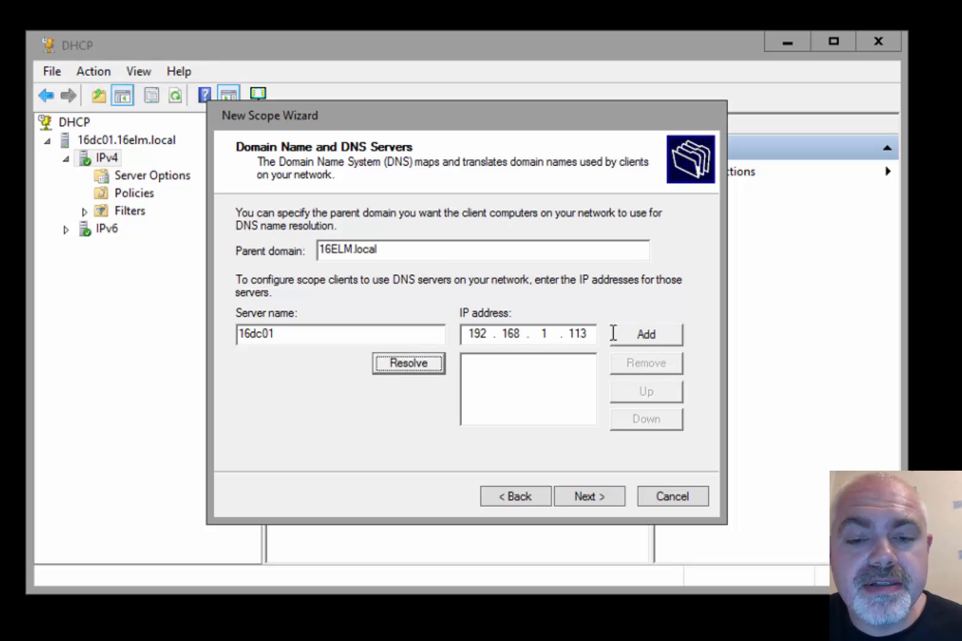
{"action": "left_click", "coordinate": [659, 334]}
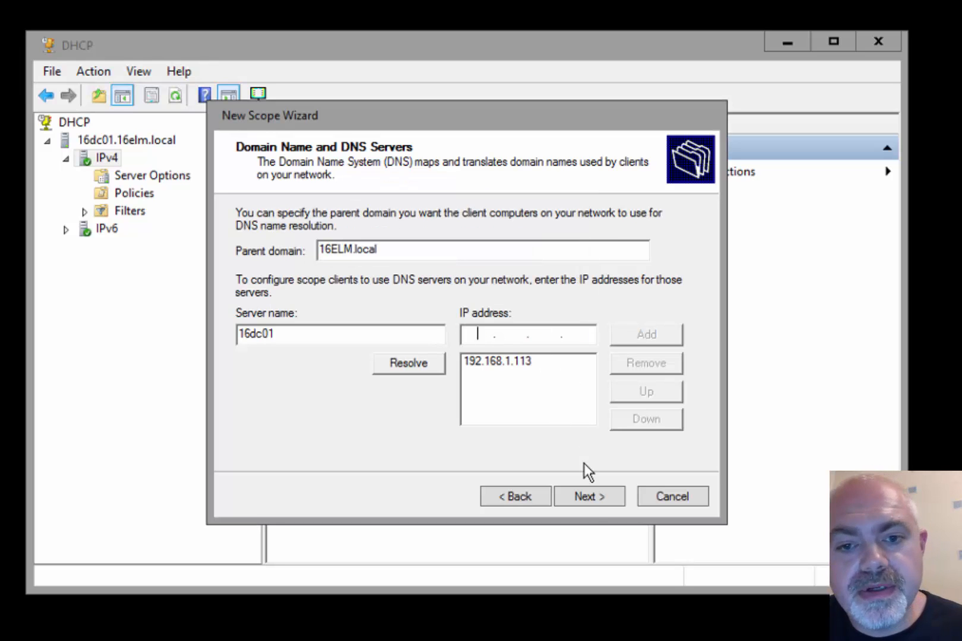
Skip WINS, activate the scope now, and finish the New Scope Wizard
{"action": "left_click", "coordinate": [585, 496]}
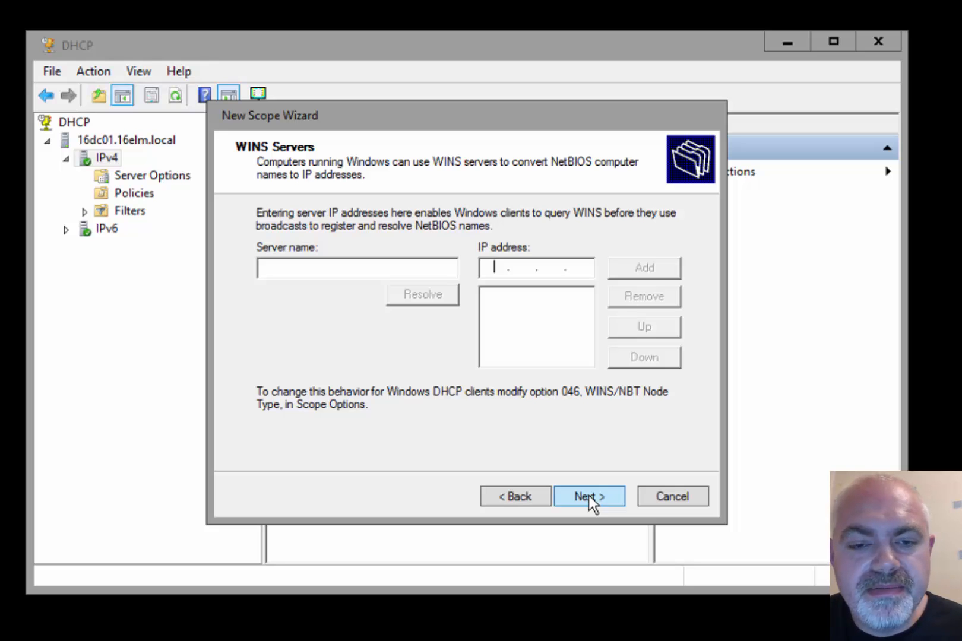
{"action": "left_click", "coordinate": [589, 496]}
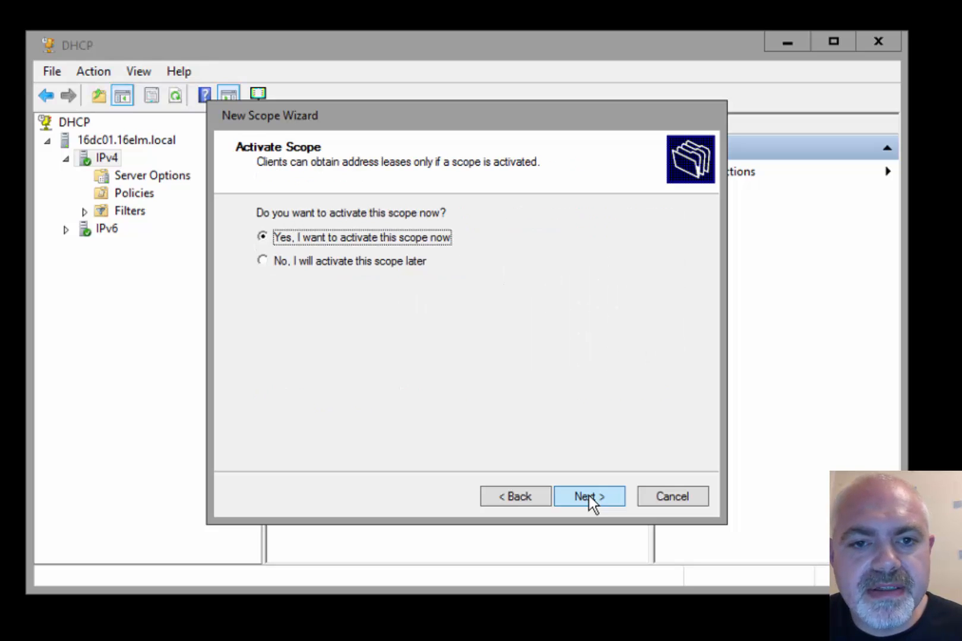
{"action": "left_click", "coordinate": [589, 496]}
{"action": "left_click", "coordinate": [589, 496]}
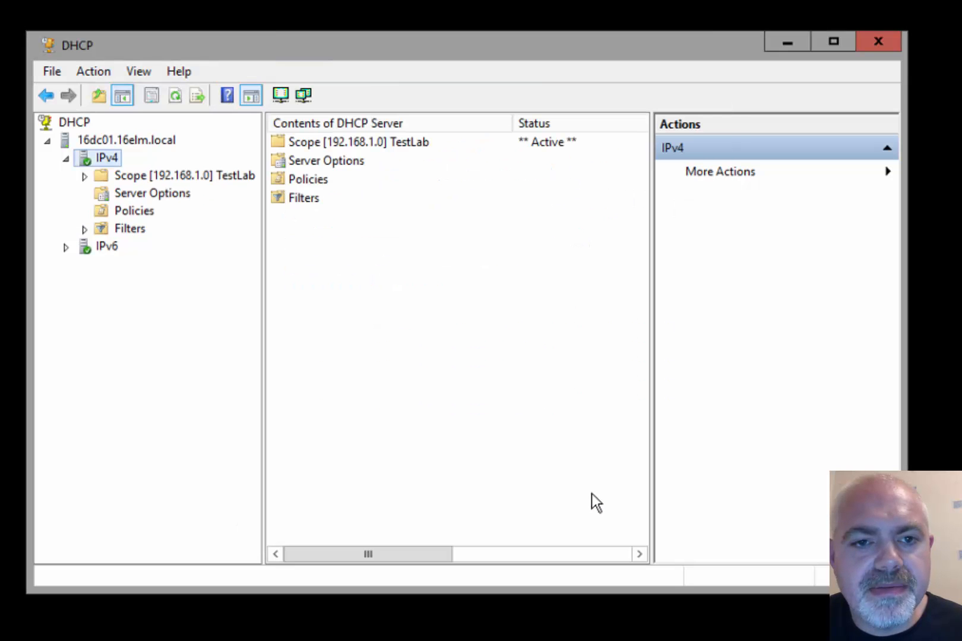
Expand the TestLab scope, check its empty Address Leases, then view its Scope Options
{"action": "left_click", "coordinate": [177, 175]}
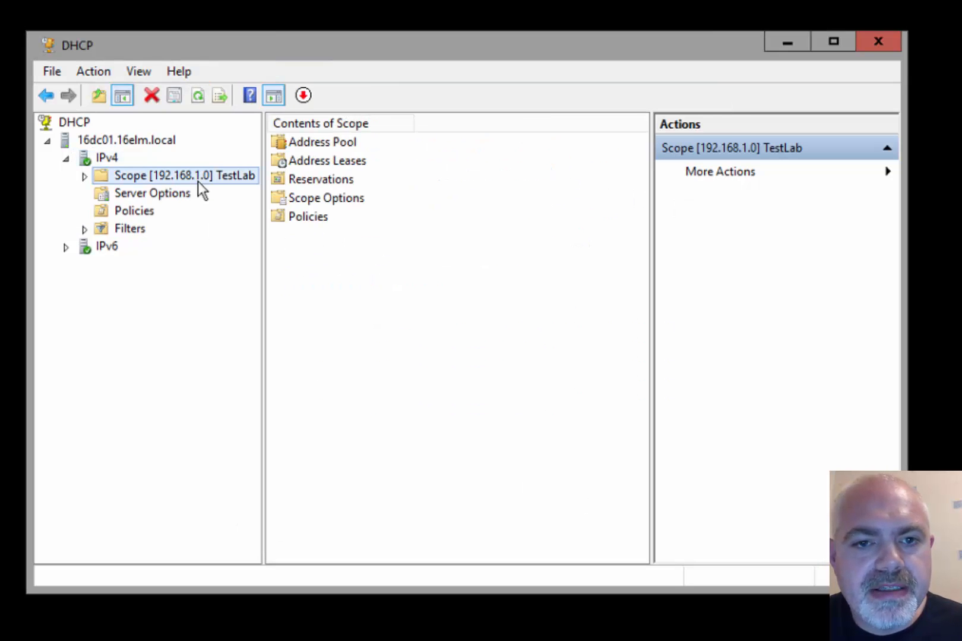
{"action": "left_click", "coordinate": [322, 161]}
{"action": "double_click", "coordinate": [321, 160]}
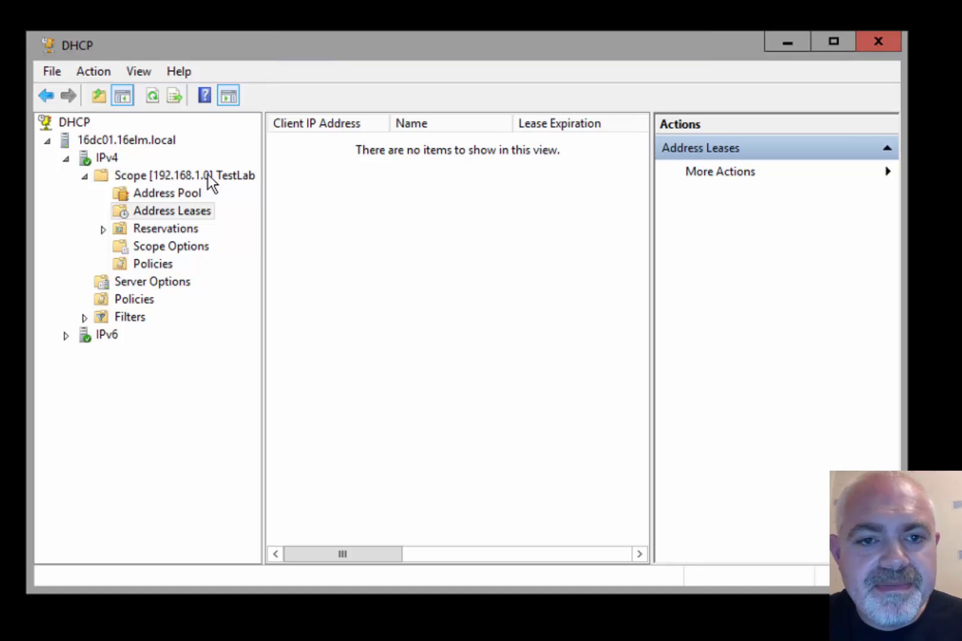
{"action": "left_click", "coordinate": [187, 175]}
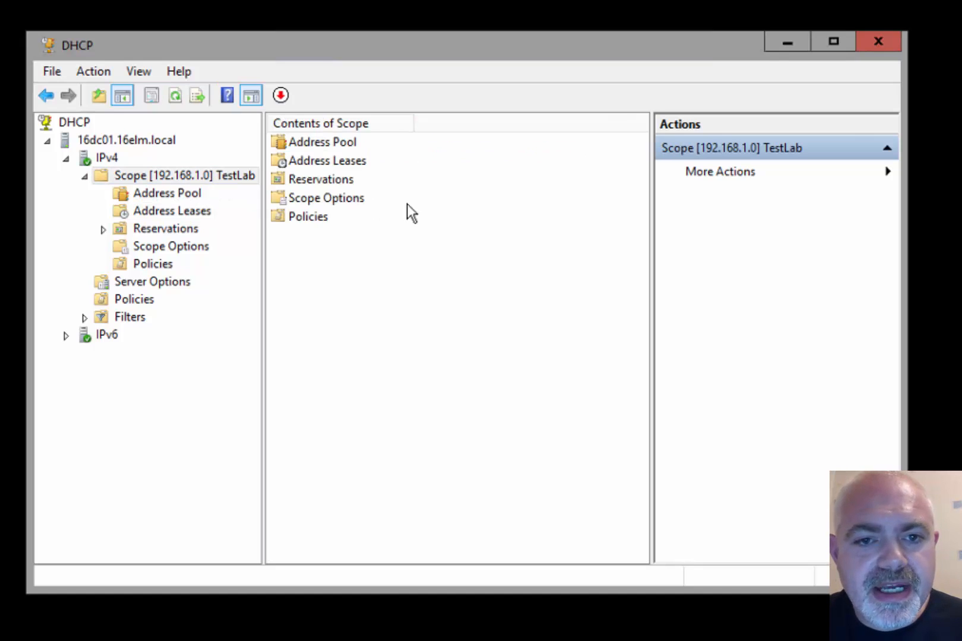
{"action": "double_click", "coordinate": [325, 200]}
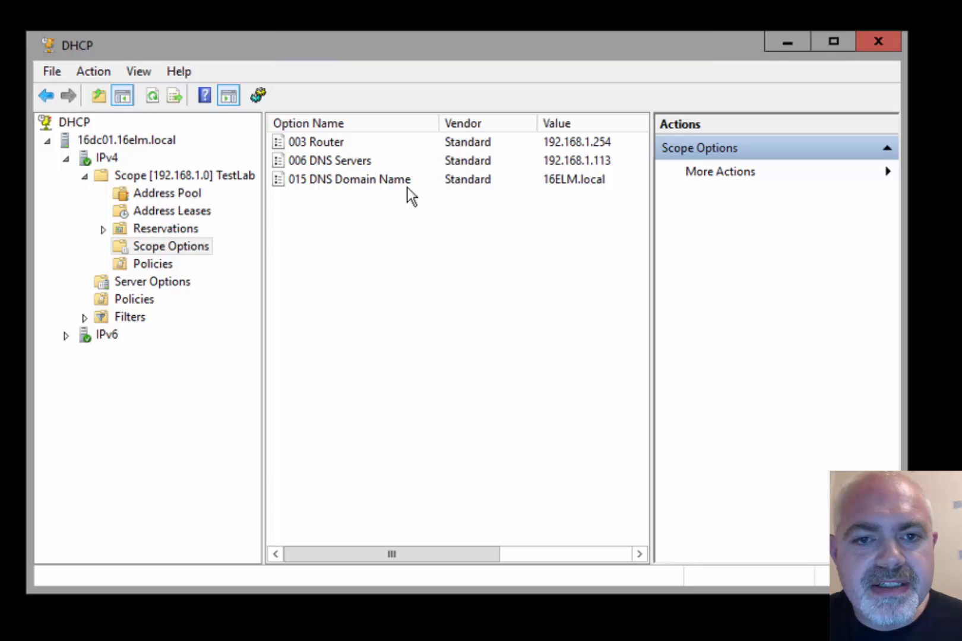
{"action": "right_click", "coordinate": [369, 234]}
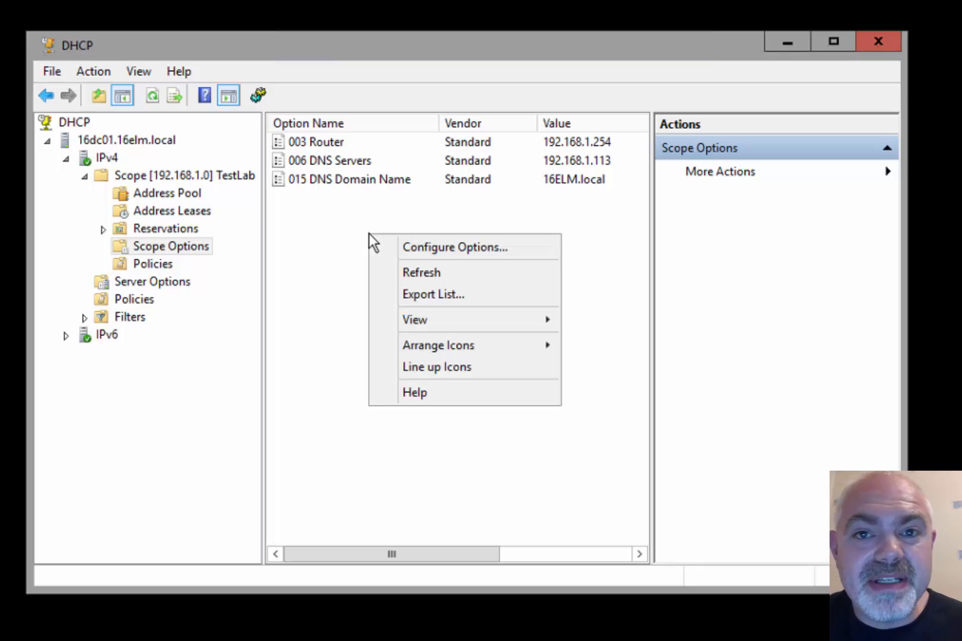
Browse the Scope Options list to 066 and 067 boot options, then cancel without adding any
{"action": "left_click", "coordinate": [443, 247]}
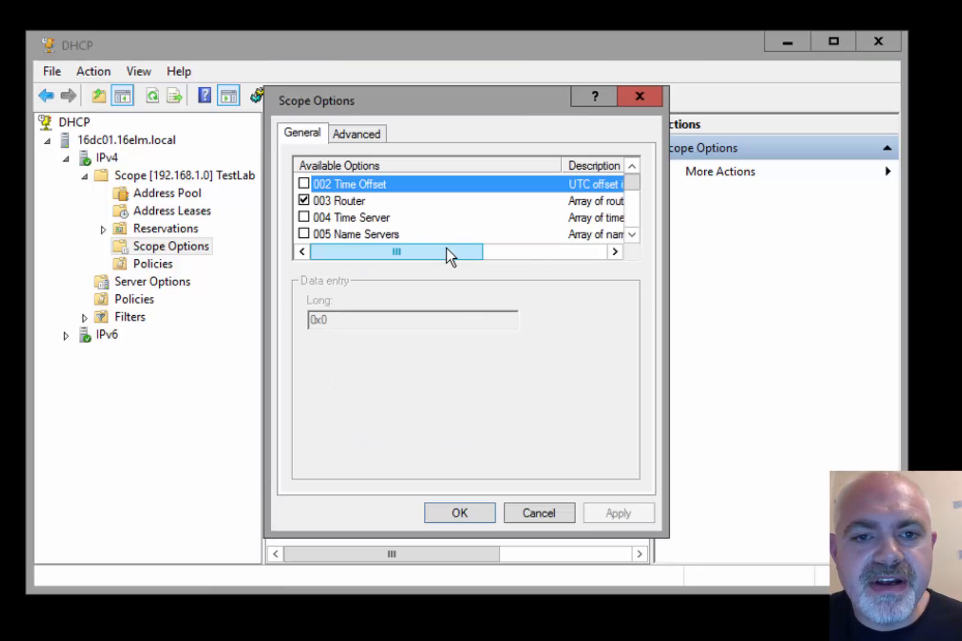
{"action": "left_click_drag", "start_coordinate": [631, 236], "coordinate": [631, 236]}
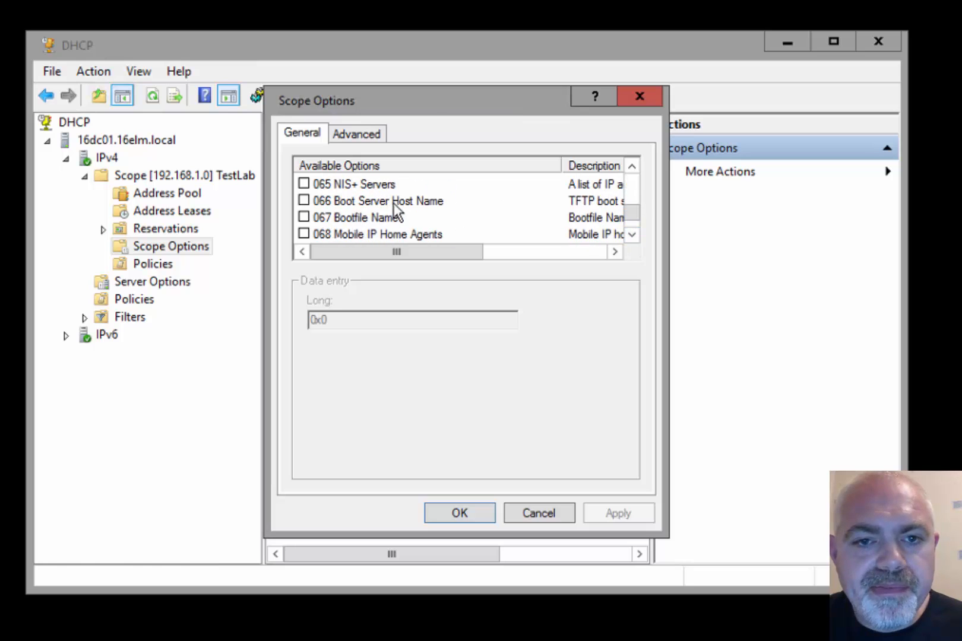
{"action": "left_click", "coordinate": [427, 203]}
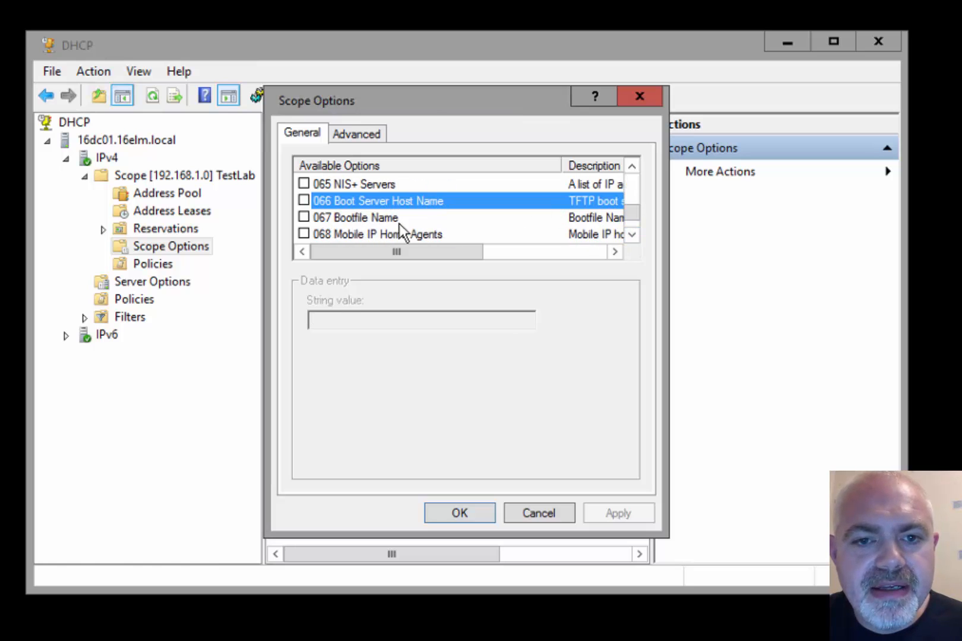
{"action": "left_click", "coordinate": [475, 213]}
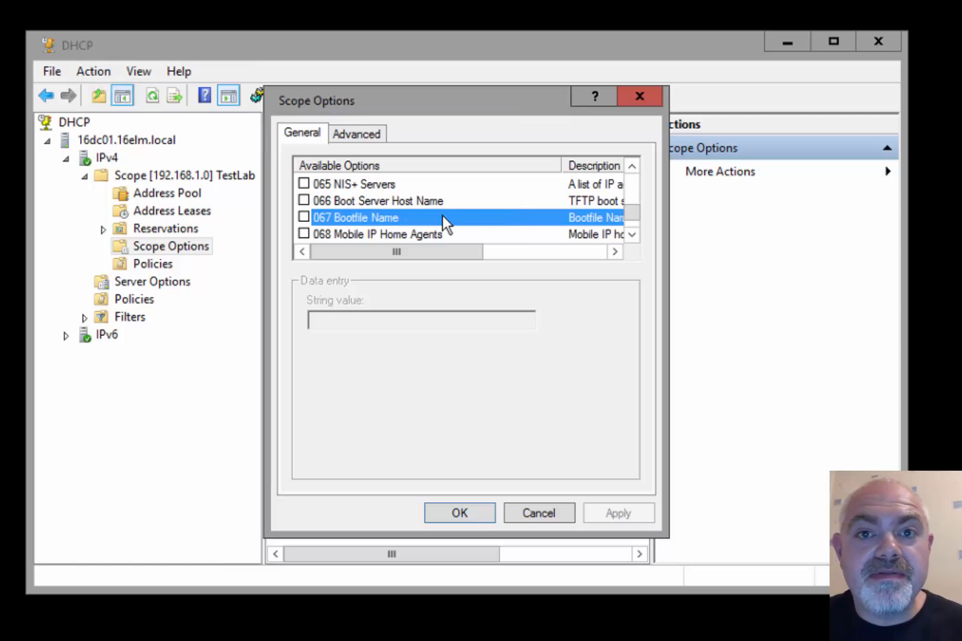
{"action": "left_click", "coordinate": [539, 514]}
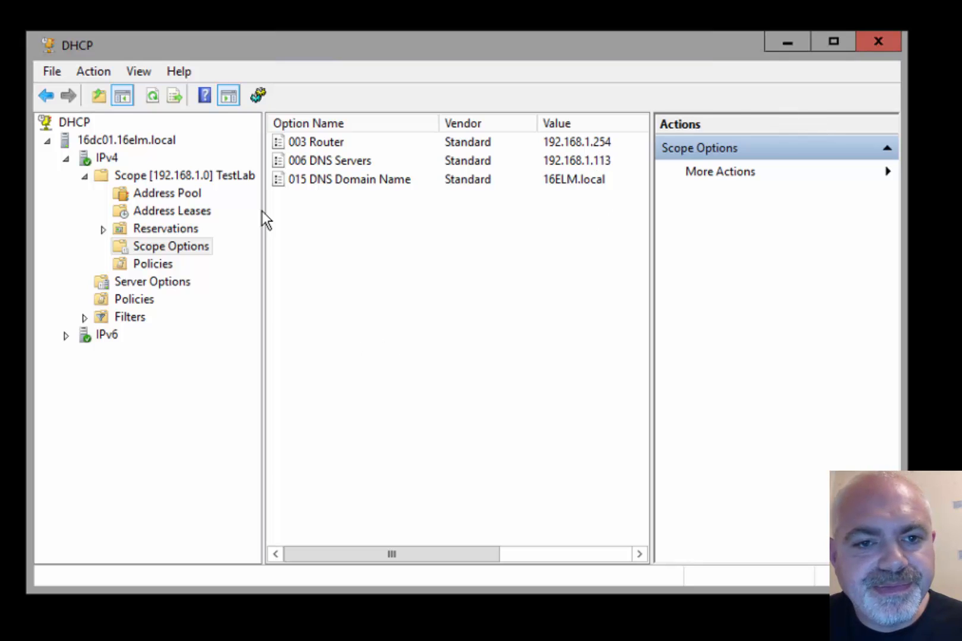
{"action": "left_click", "coordinate": [172, 179]}
Review TestLab scope statistics (31 addresses, none in use), then close the DHCP console
{"action": "right_click", "coordinate": [172, 181]}
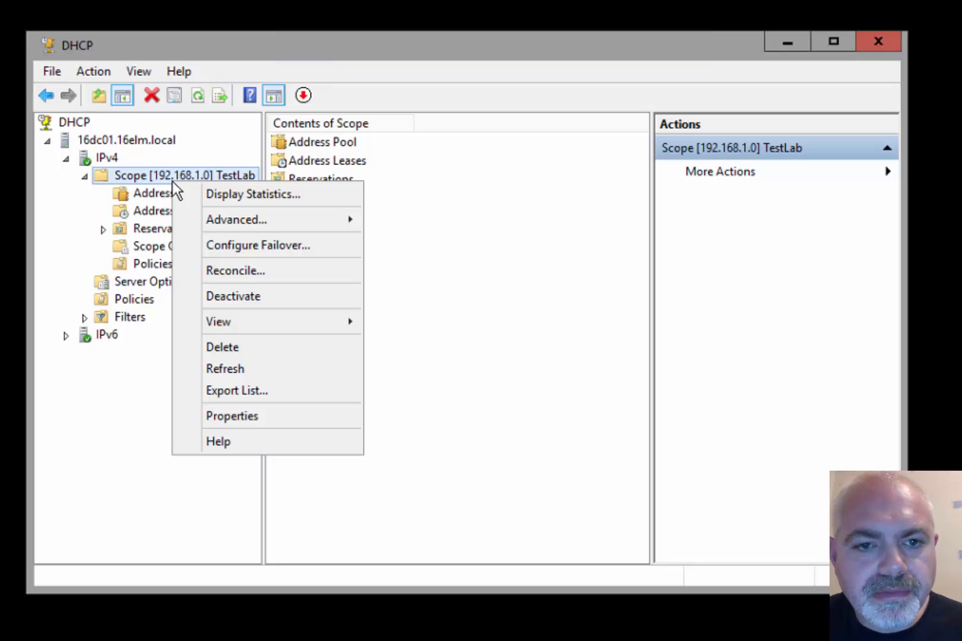
{"action": "left_click", "coordinate": [336, 196]}
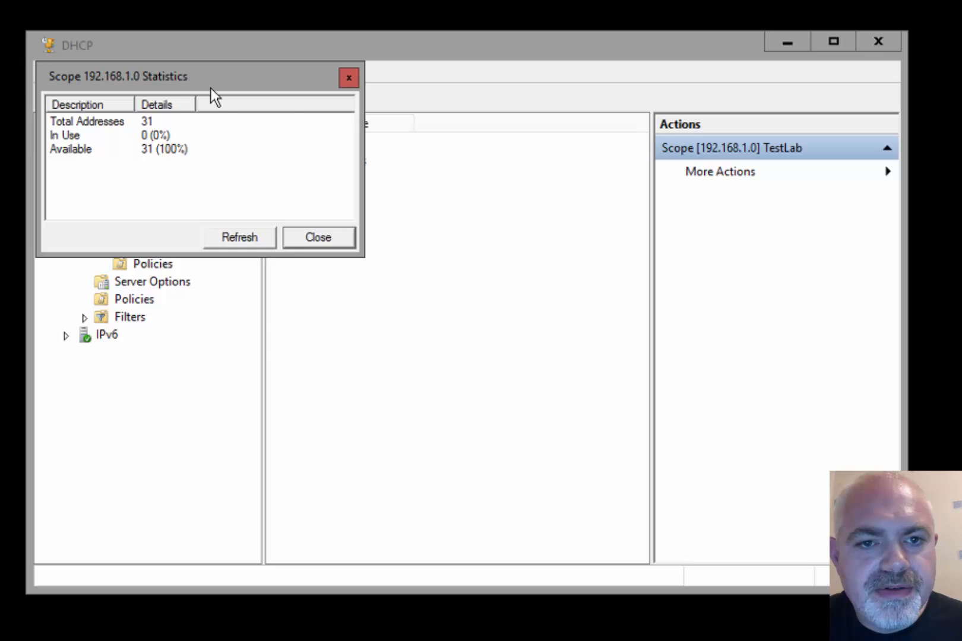
{"action": "left_click_drag", "start_coordinate": [212, 95], "coordinate": [405, 180]}
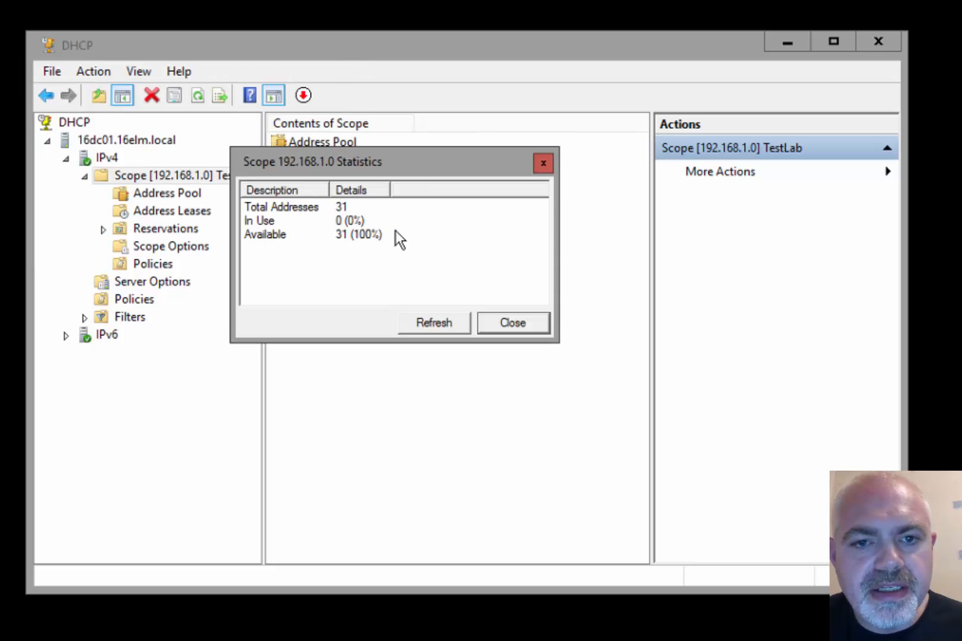
{"action": "left_click", "coordinate": [511, 322]}
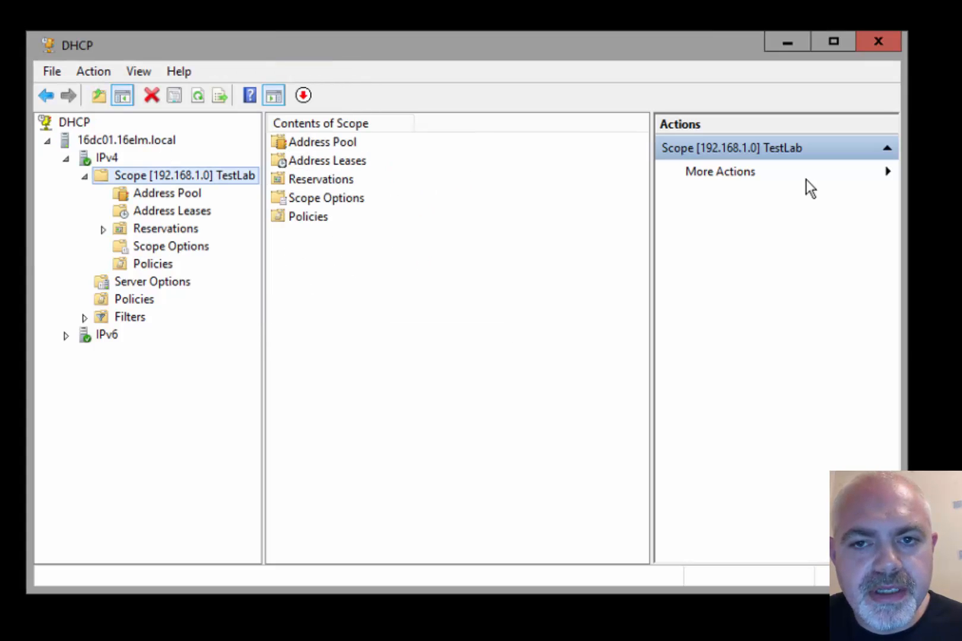
{"action": "left_click", "coordinate": [870, 49]}
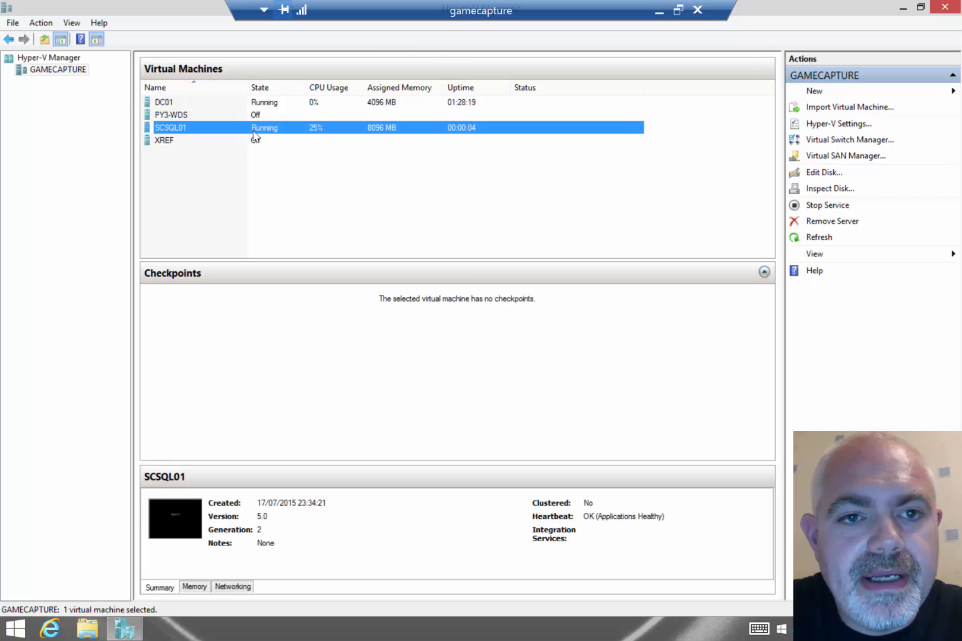
Connect to SCSQL01, sign in as Administrator, and view its Local Server page showing WORKGROUP
{"action": "left_click", "coordinate": [253, 130]}
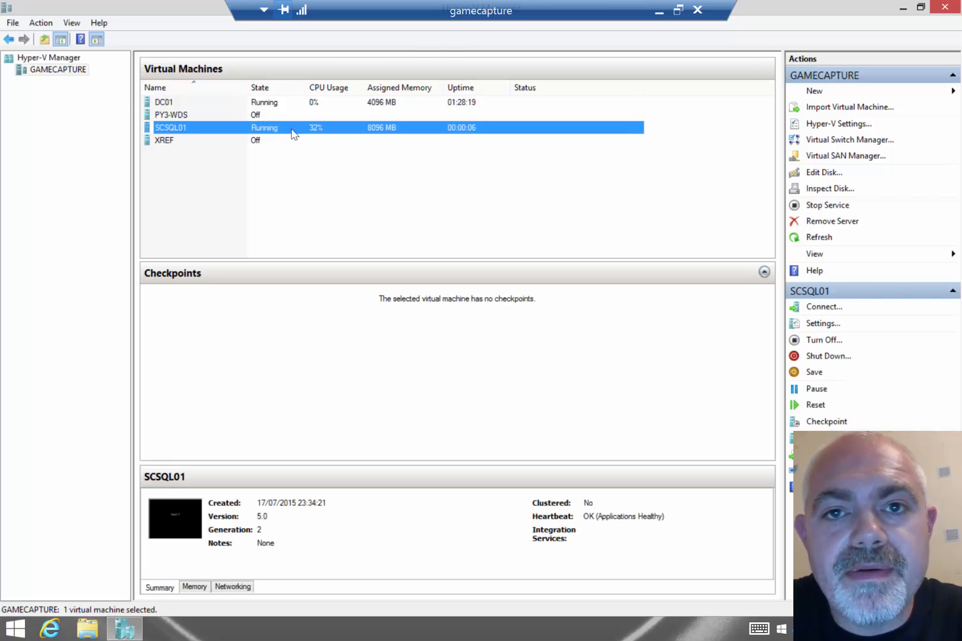
{"action": "double_click", "coordinate": [293, 134]}
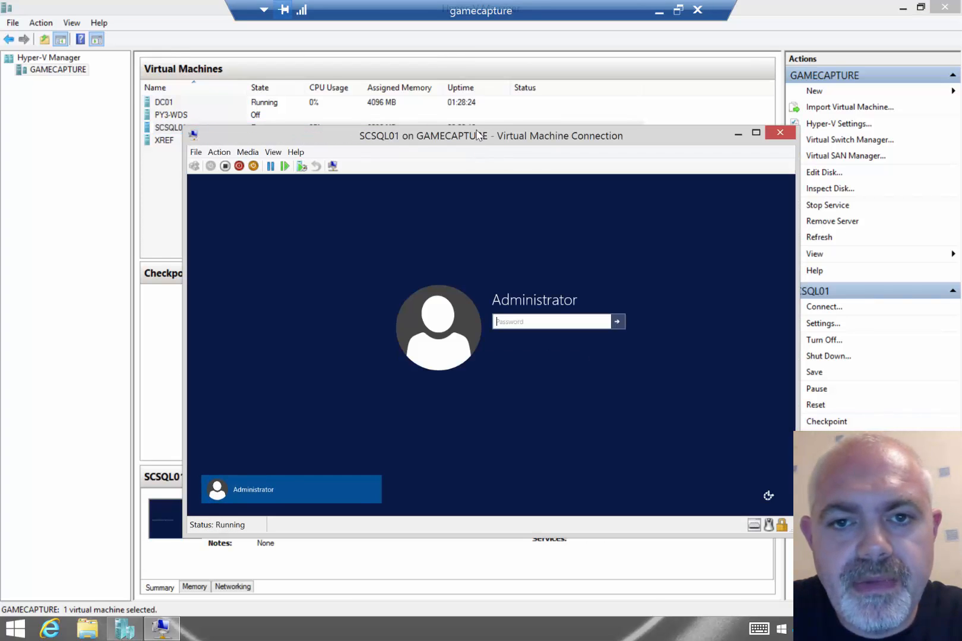
{"action": "left_click_drag", "start_coordinate": [478, 136], "coordinate": [464, 132]}
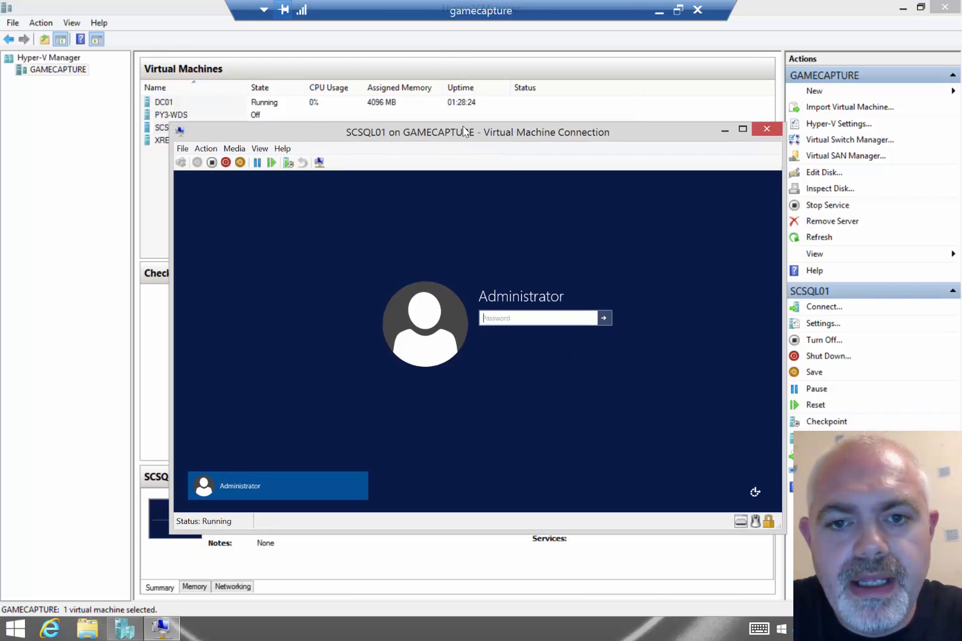
{"action": "type", "text": "••••"}
{"action": "key", "text": "Return"}
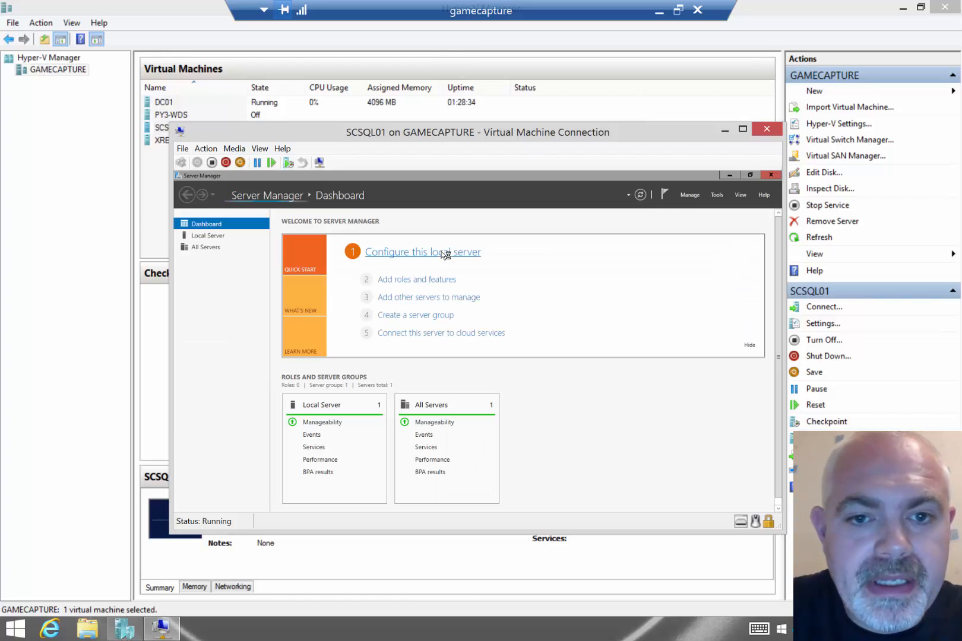
{"action": "left_click", "coordinate": [266, 235]}
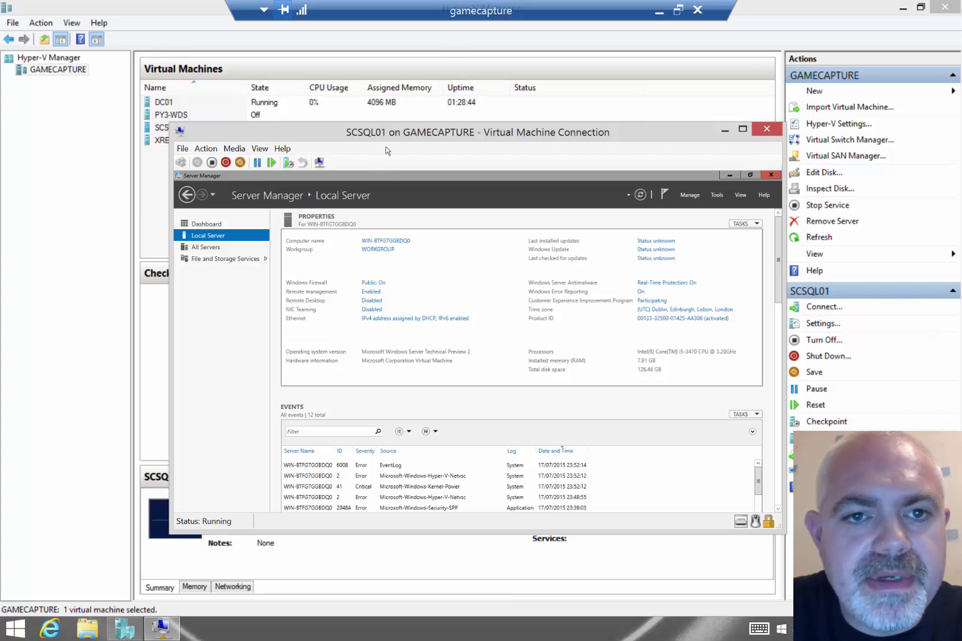
{"action": "left_click", "coordinate": [252, 105]}
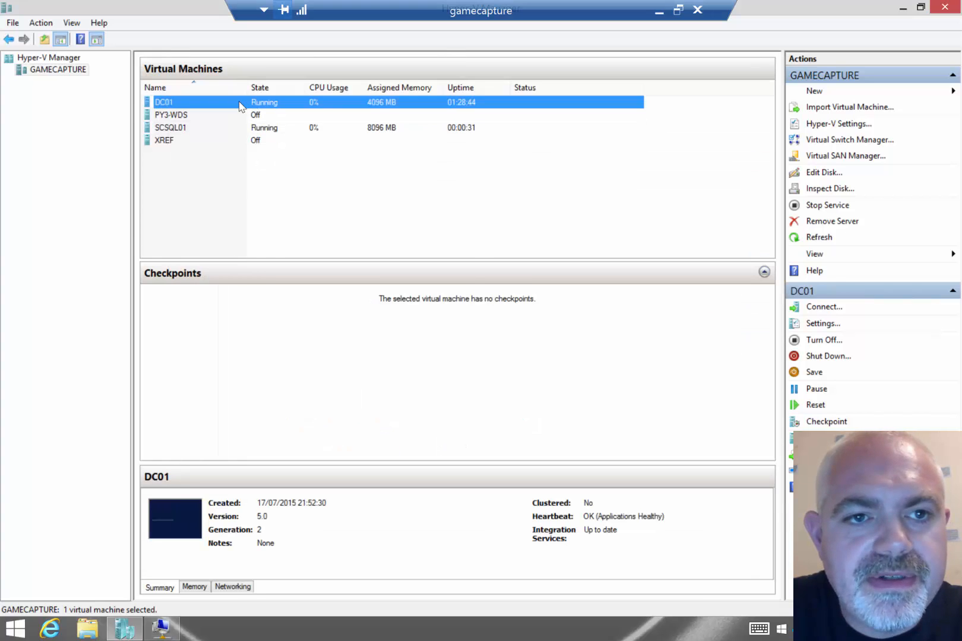
Sign in to DC01 and launch the DHCP console from Server Manager's Tools menu
{"action": "double_click", "coordinate": [240, 107]}
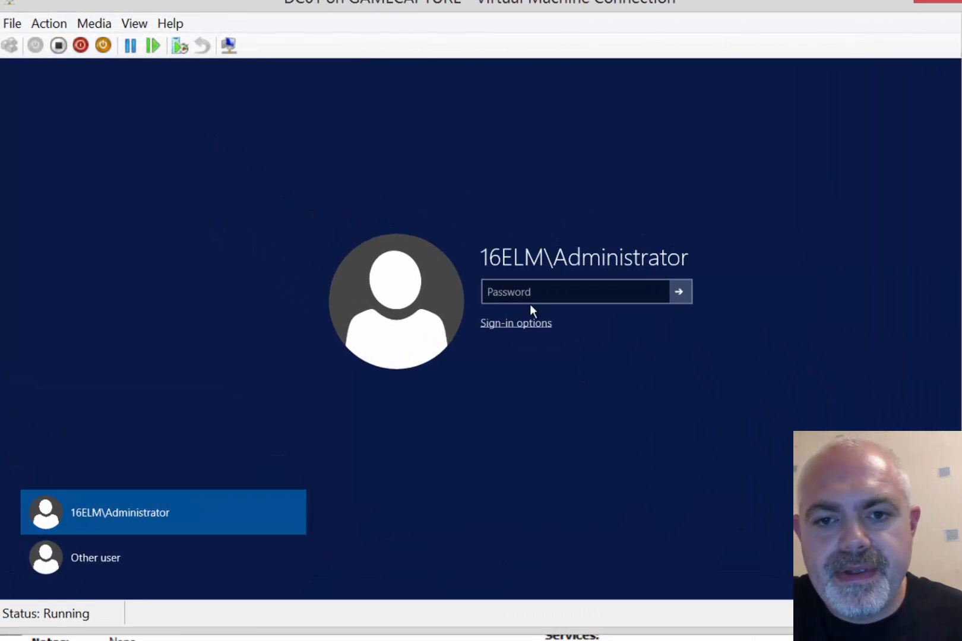
{"action": "left_click", "coordinate": [528, 297]}
{"action": "type", "text": "••••••"}
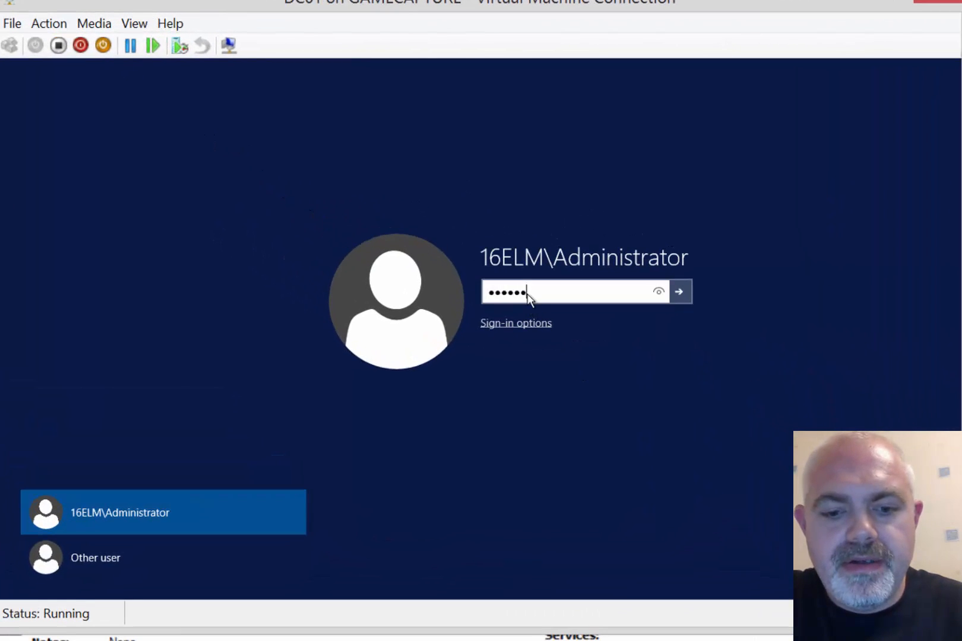
{"action": "key", "text": "Return"}
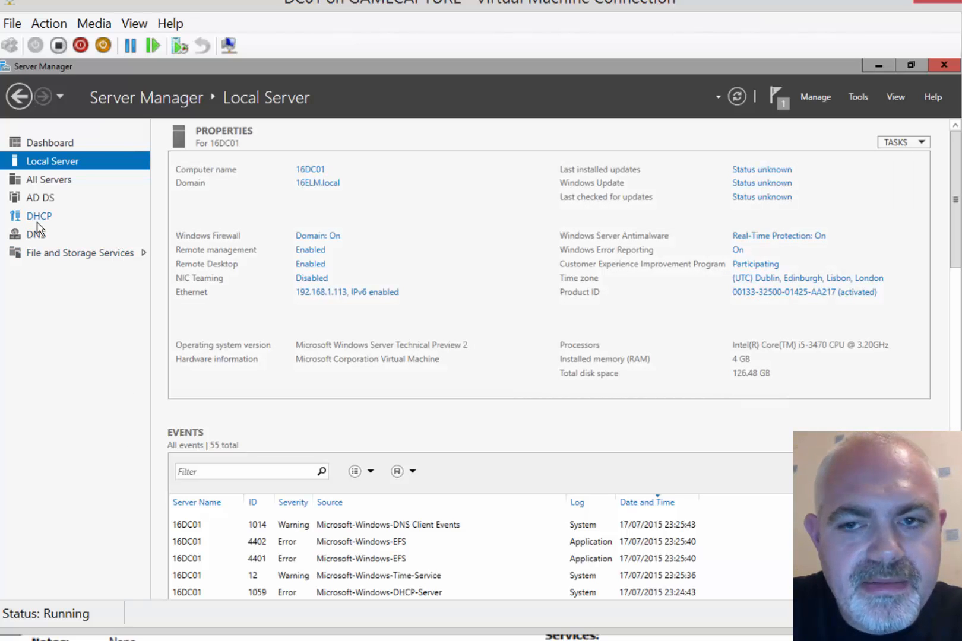
{"action": "left_click", "coordinate": [858, 97]}
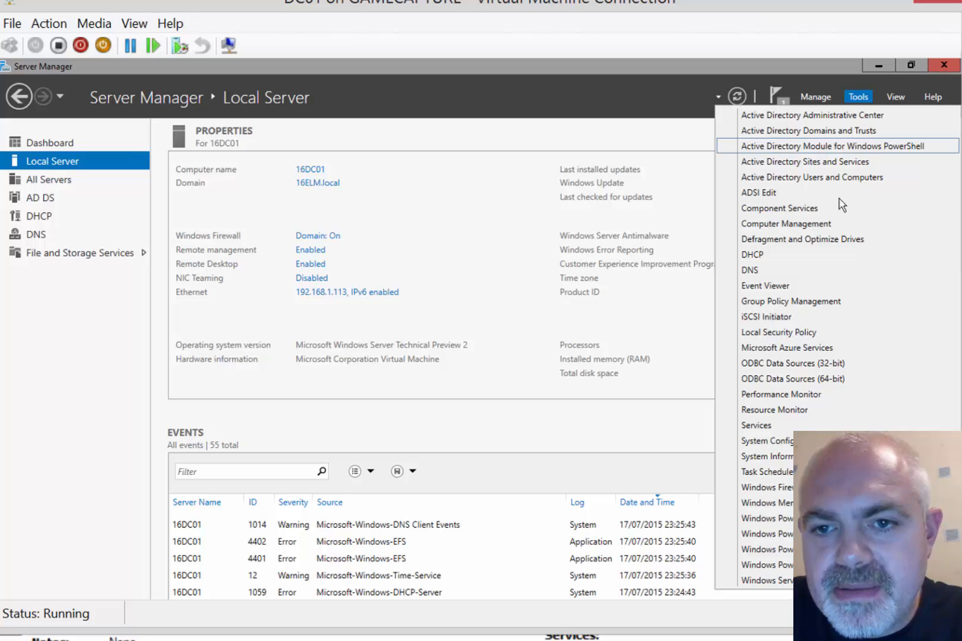
{"action": "left_click", "coordinate": [765, 260]}
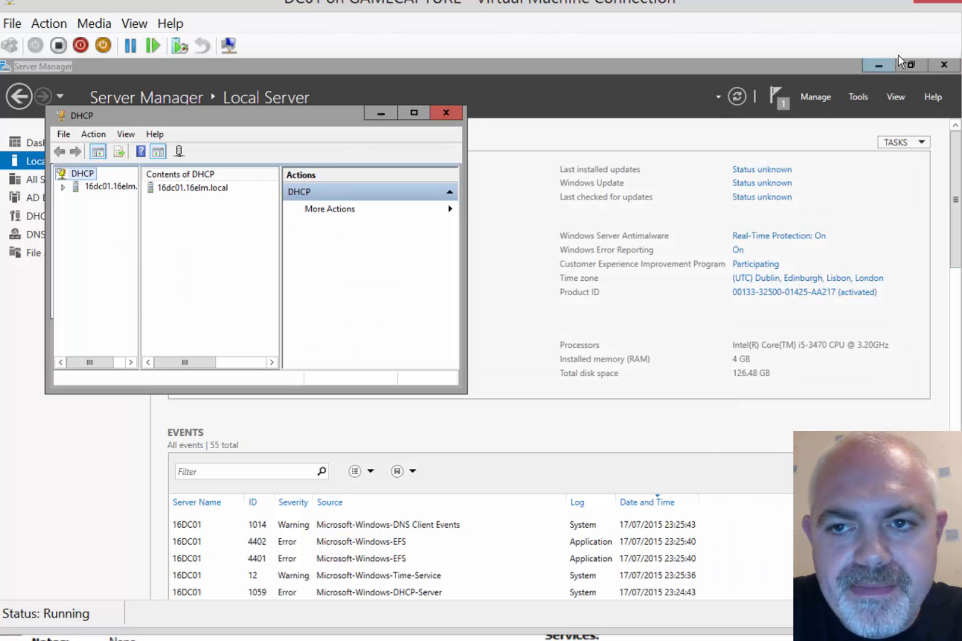
{"action": "left_click", "coordinate": [878, 64]}
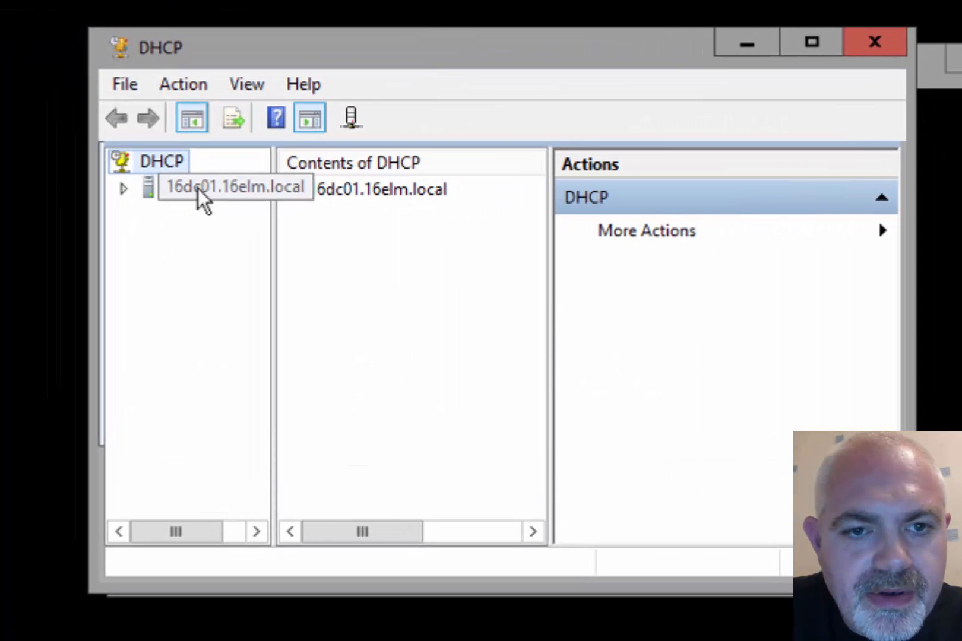
Expand IPv4 > TestLab scope > Address Leases and select the 192.168.1.130 lease
{"action": "left_click", "coordinate": [132, 188]}
{"action": "double_click", "coordinate": [309, 196]}
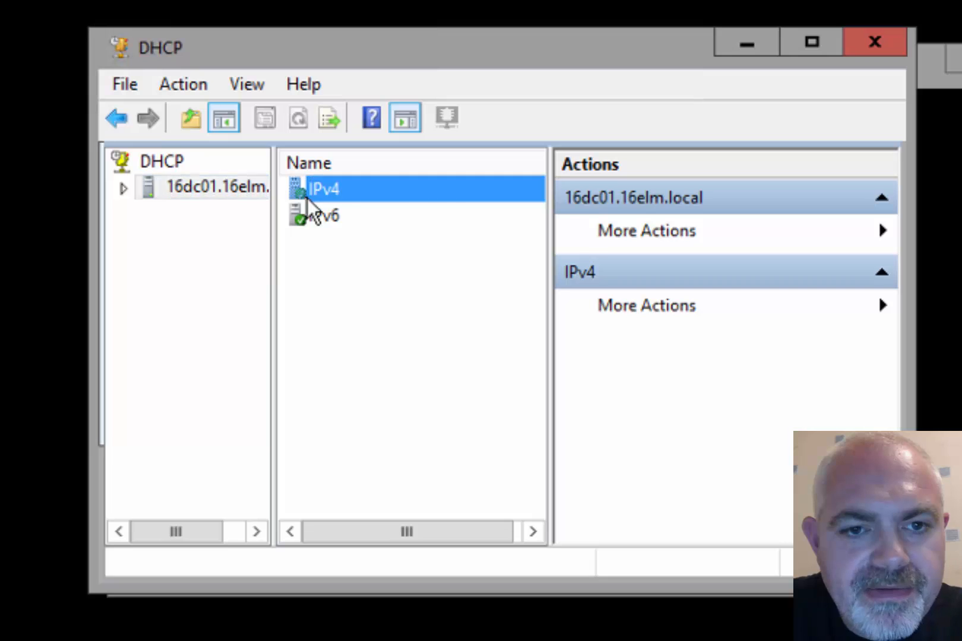
{"action": "left_click_drag", "start_coordinate": [281, 318], "coordinate": [355, 320]}
{"action": "left_click", "coordinate": [280, 266]}
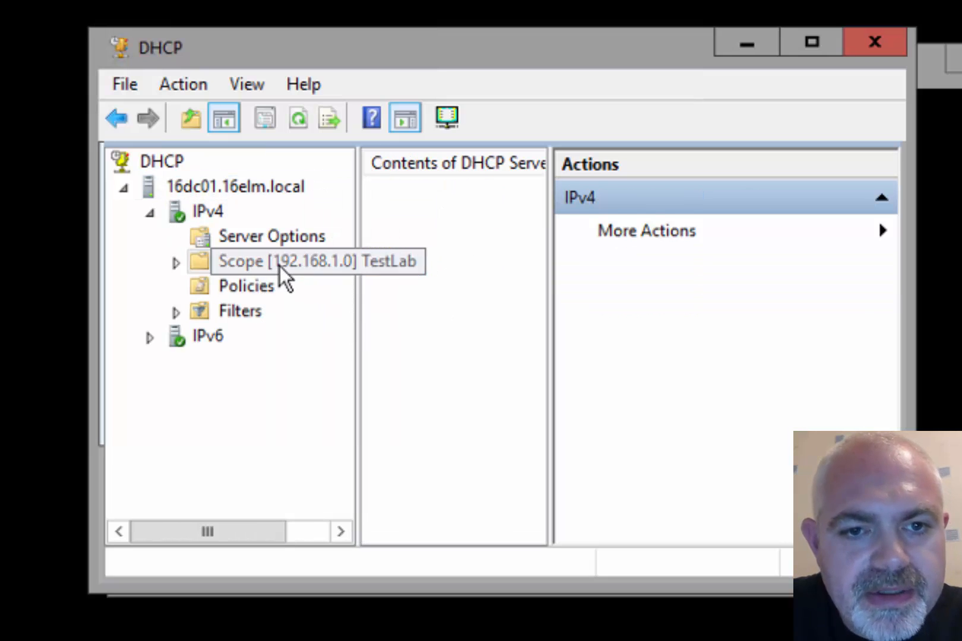
{"action": "double_click", "coordinate": [448, 217]}
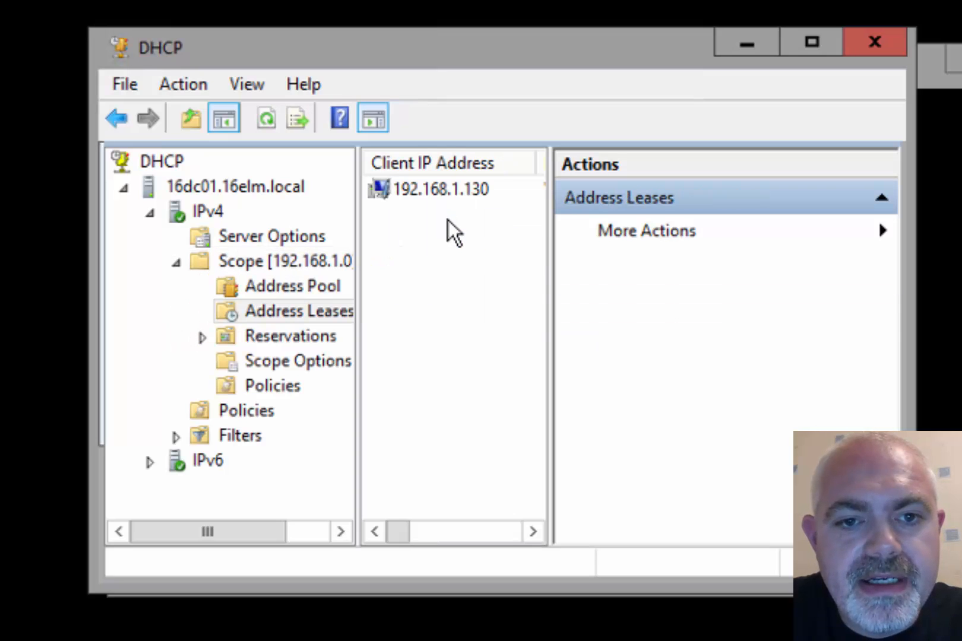
{"action": "left_click_drag", "start_coordinate": [552, 338], "coordinate": [807, 328]}
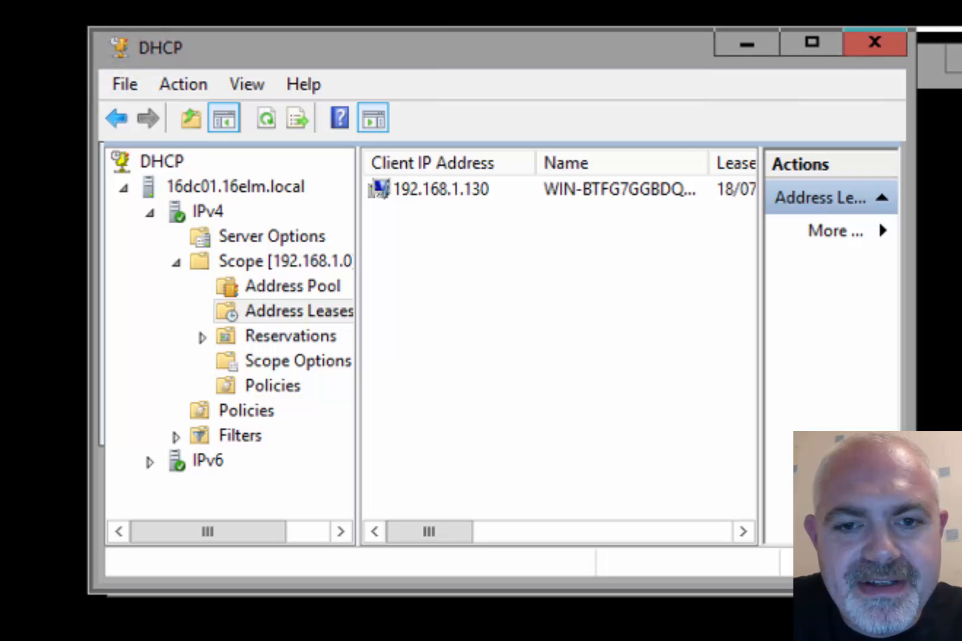
{"action": "left_click_drag", "start_coordinate": [911, 285], "coordinate": [961, 285]}
{"action": "left_click", "coordinate": [759, 181]}
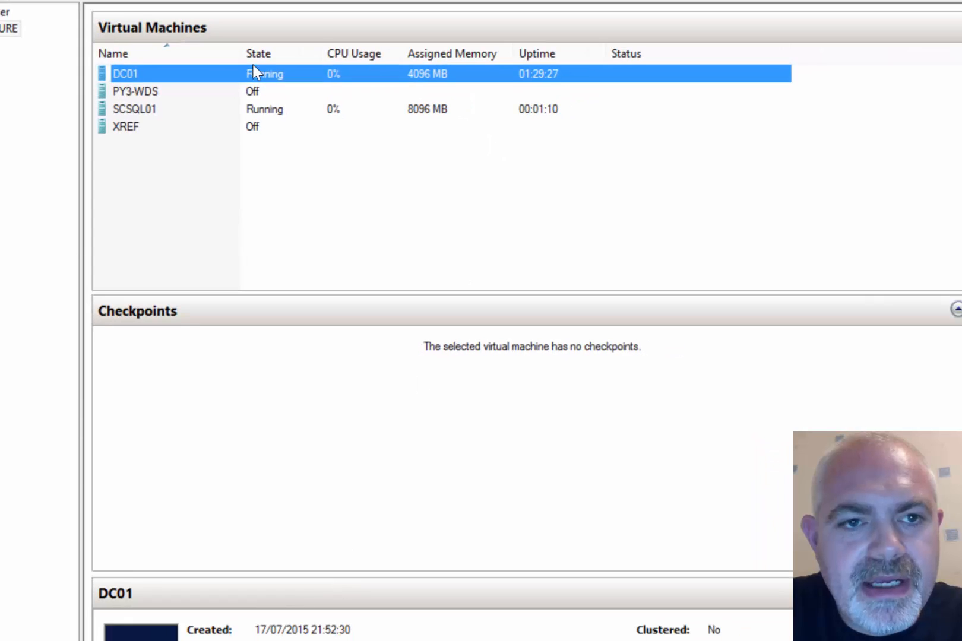
Launch Active Directory Users and Computers from DC01's Server Manager
{"action": "left_click", "coordinate": [250, 111]}
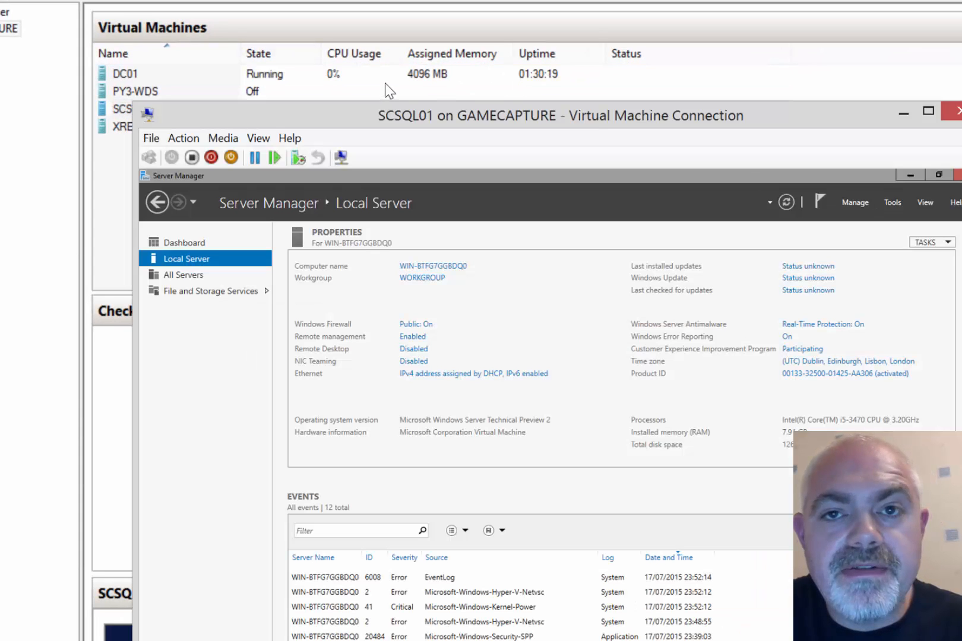
{"action": "double_click", "coordinate": [359, 74]}
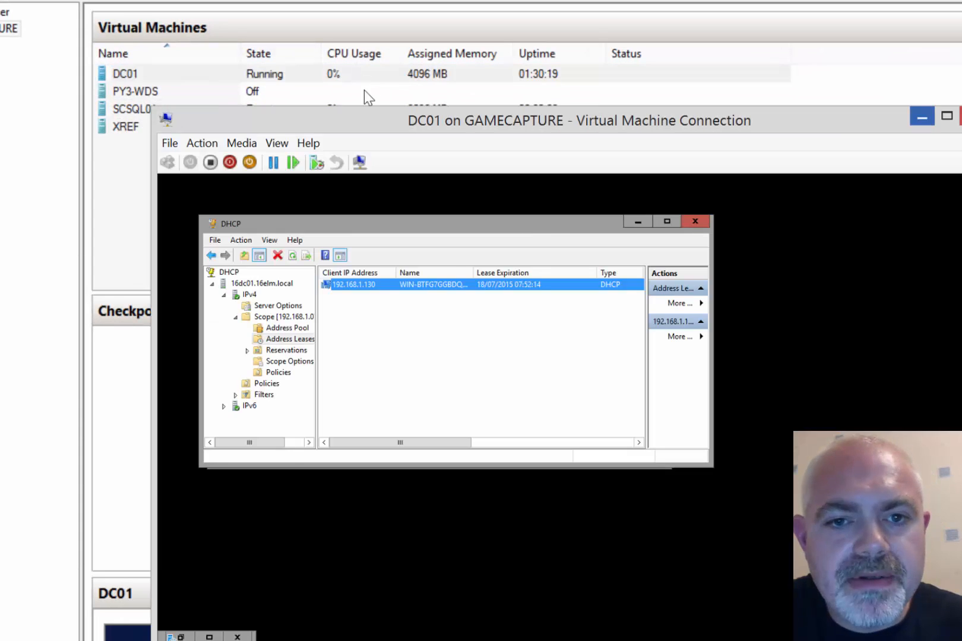
{"action": "left_click", "coordinate": [209, 636]}
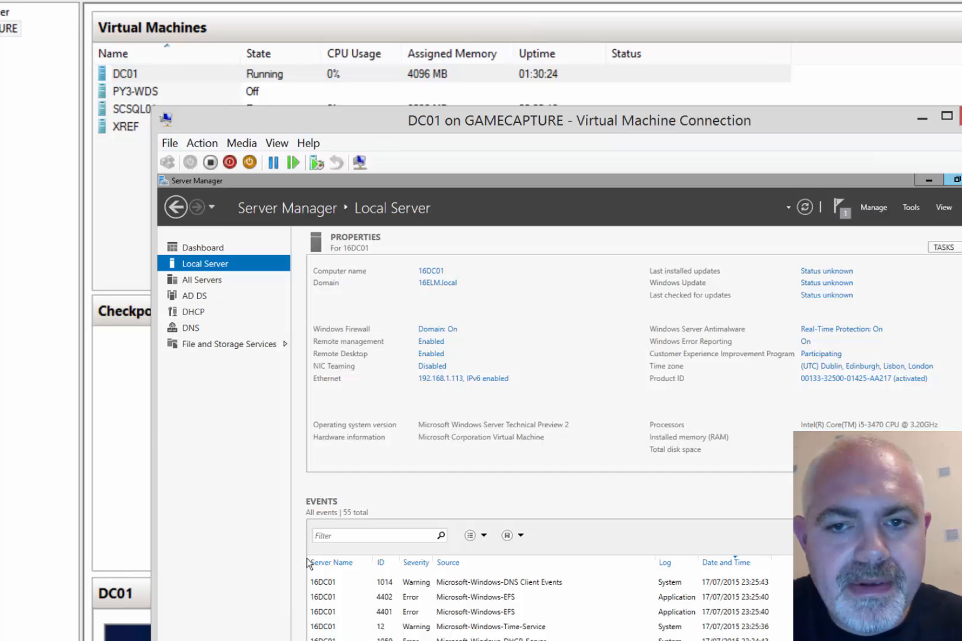
{"action": "left_click", "coordinate": [919, 208]}
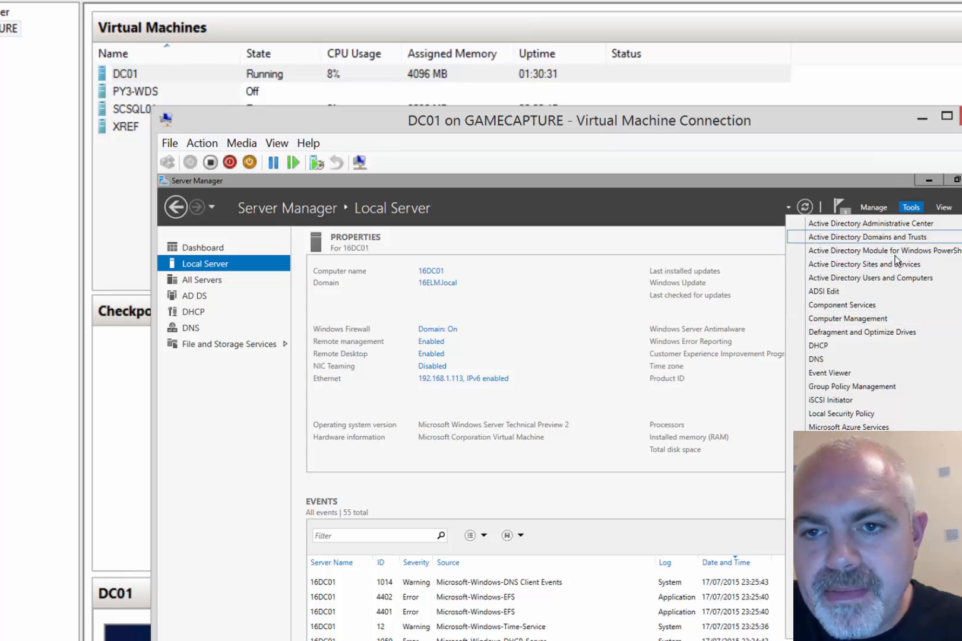
{"action": "left_click", "coordinate": [880, 277]}
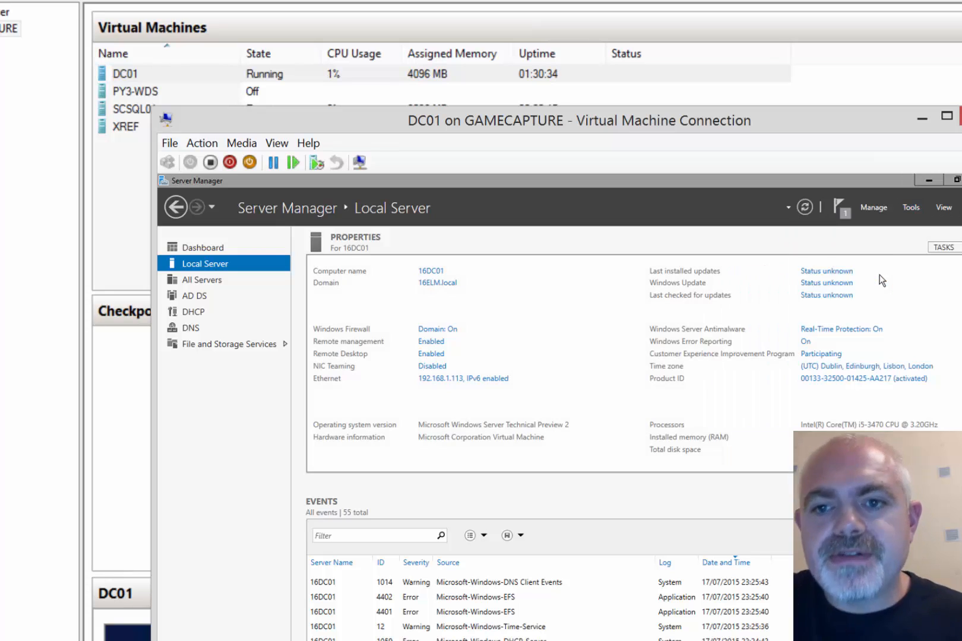
{"action": "left_click", "coordinate": [928, 180]}
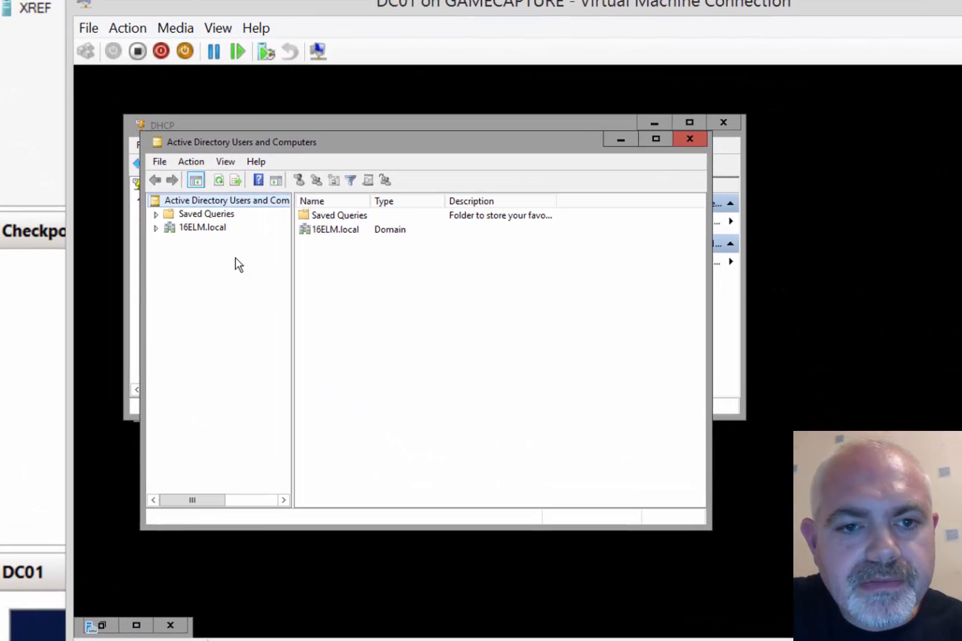
Show the 16ELM.local Users container maximized and start a New > User
{"action": "left_click", "coordinate": [266, 304]}
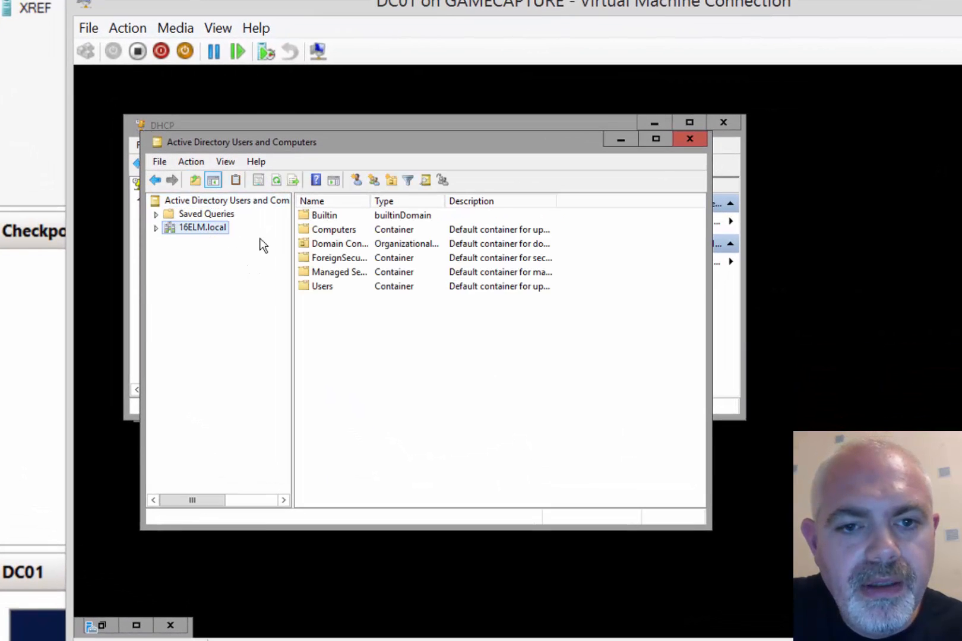
{"action": "left_click", "coordinate": [157, 228]}
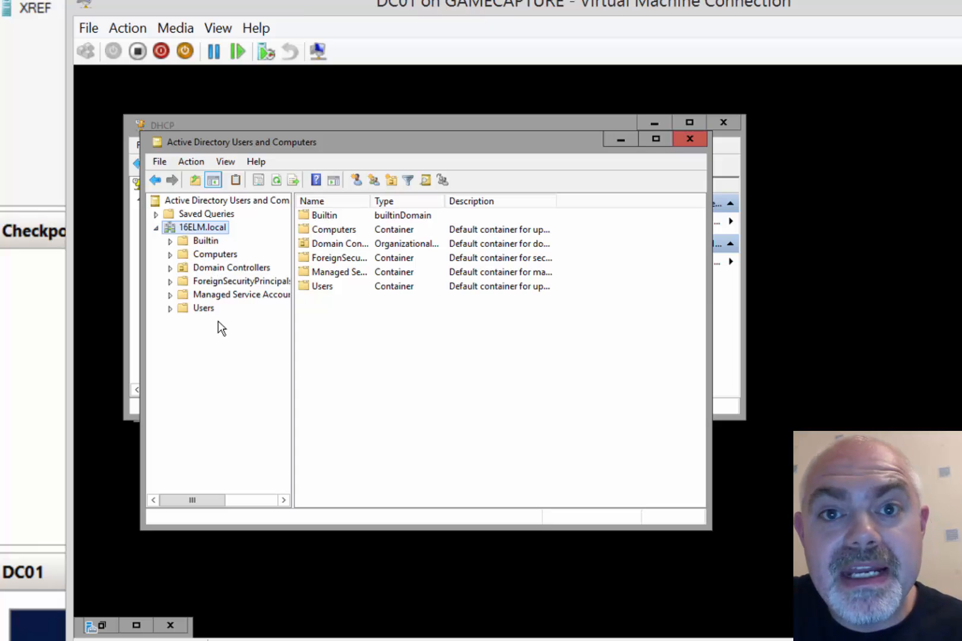
{"action": "left_click", "coordinate": [203, 309]}
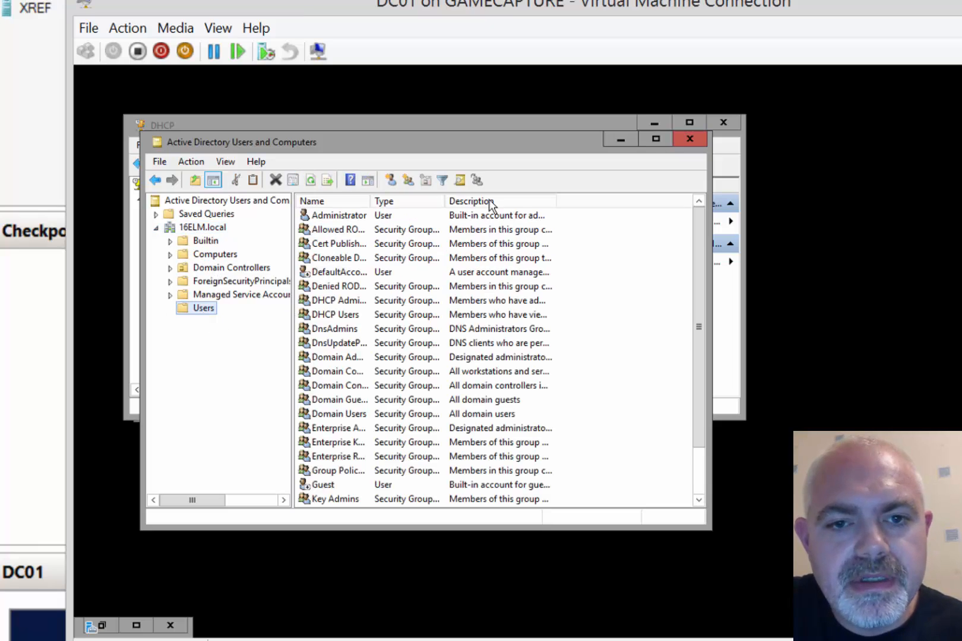
{"action": "double_click", "coordinate": [472, 141]}
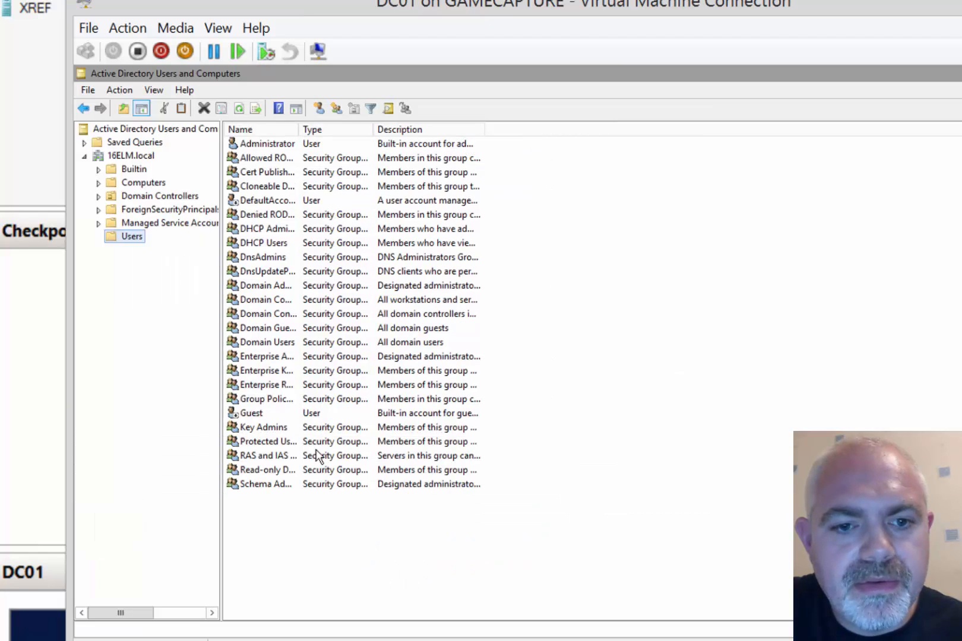
{"action": "right_click", "coordinate": [279, 523]}
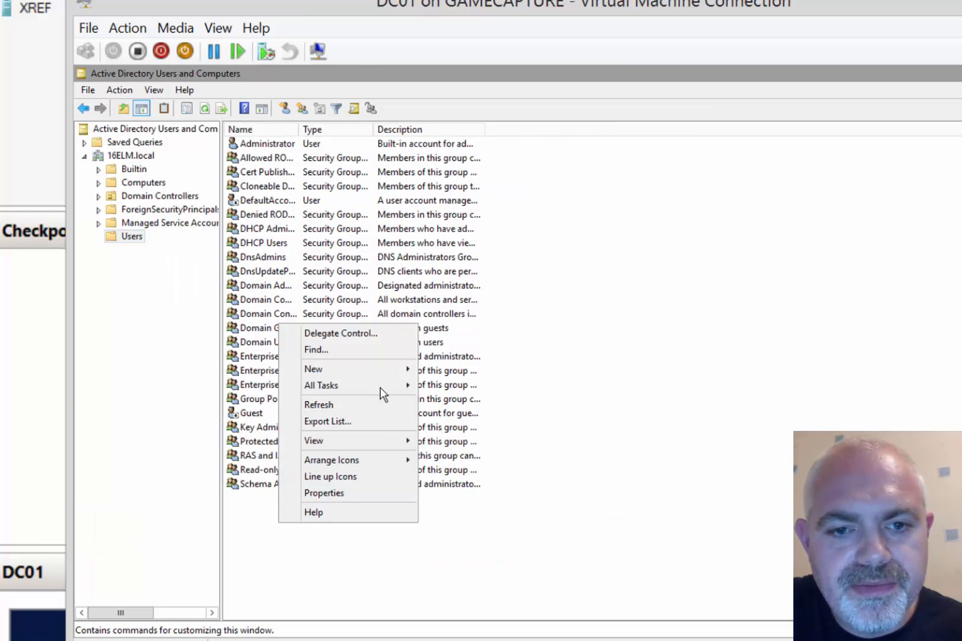
{"action": "mouse_move", "coordinate": [387, 372]}
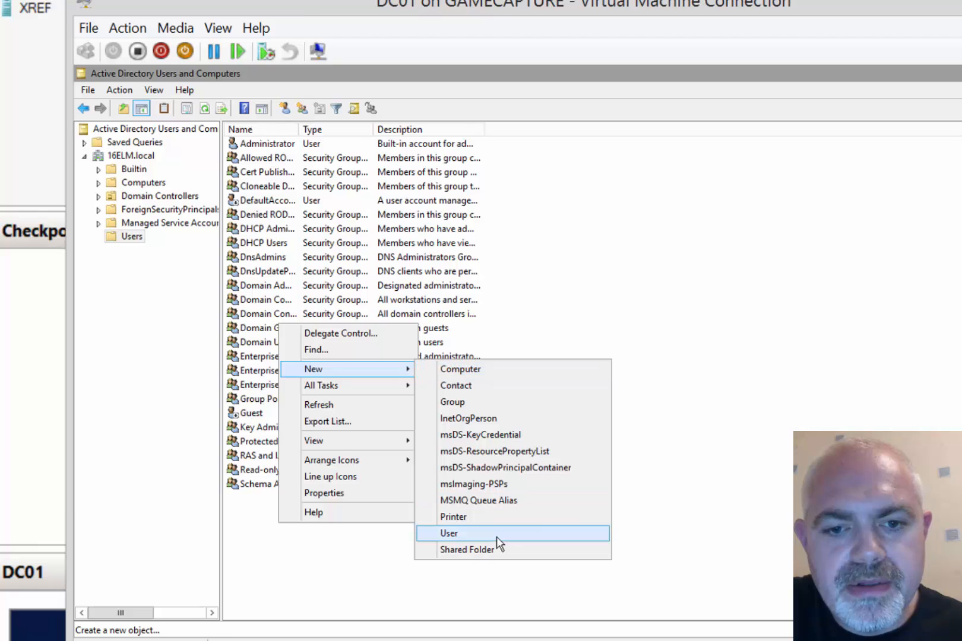
{"action": "left_click", "coordinate": [497, 535]}
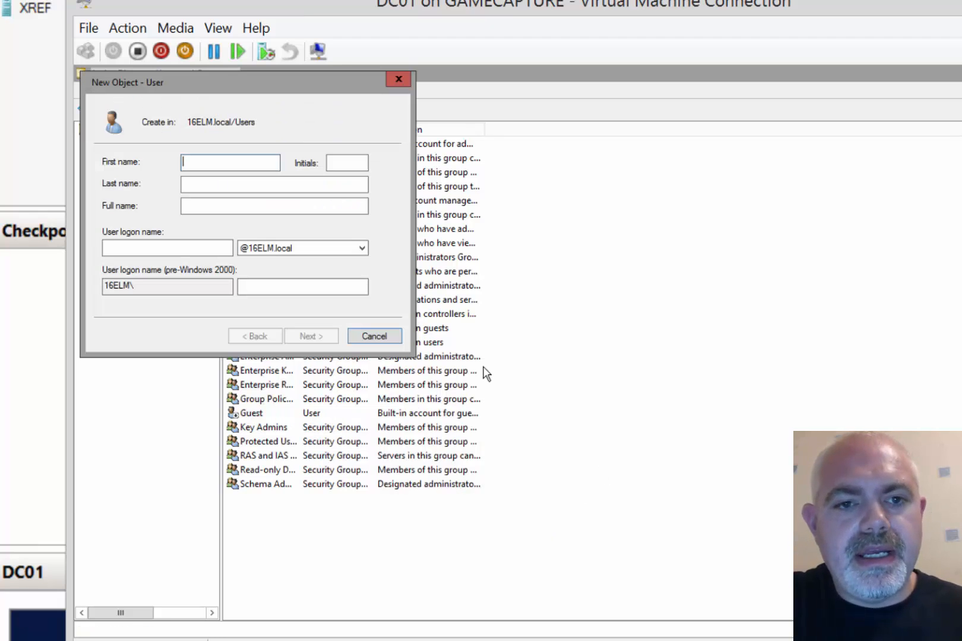
Enter the first new user's first name, last name and logon name
{"action": "type", "text": "rich"}
{"action": "key", "text": "Tab"}
{"action": "type", "text": "smif"}
{"action": "key", "text": "Tab"}
{"action": "key", "text": "Tab"}
{"action": "type", "text": "richsmif"}
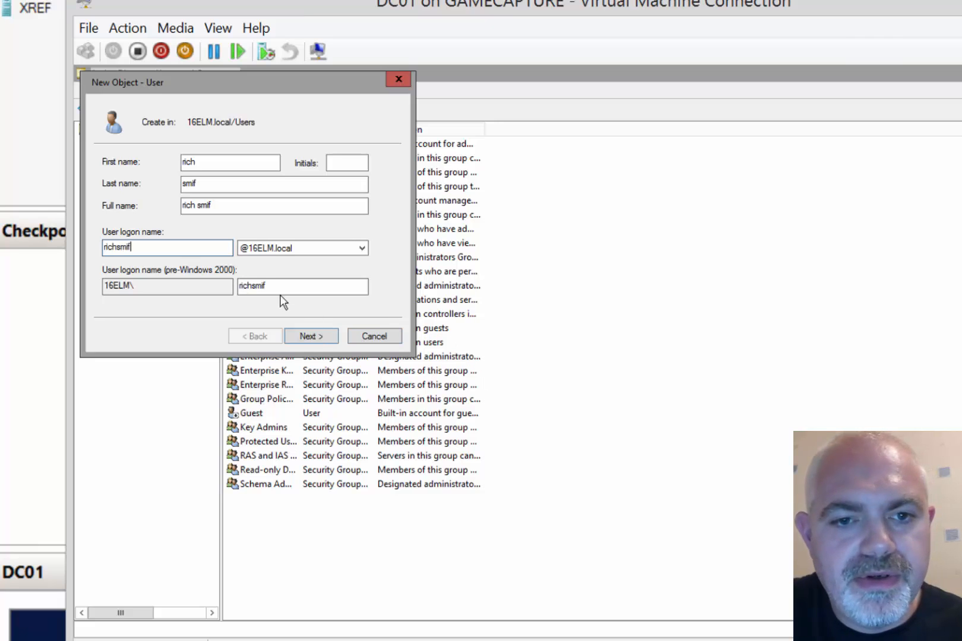
{"action": "left_click", "coordinate": [305, 335]}
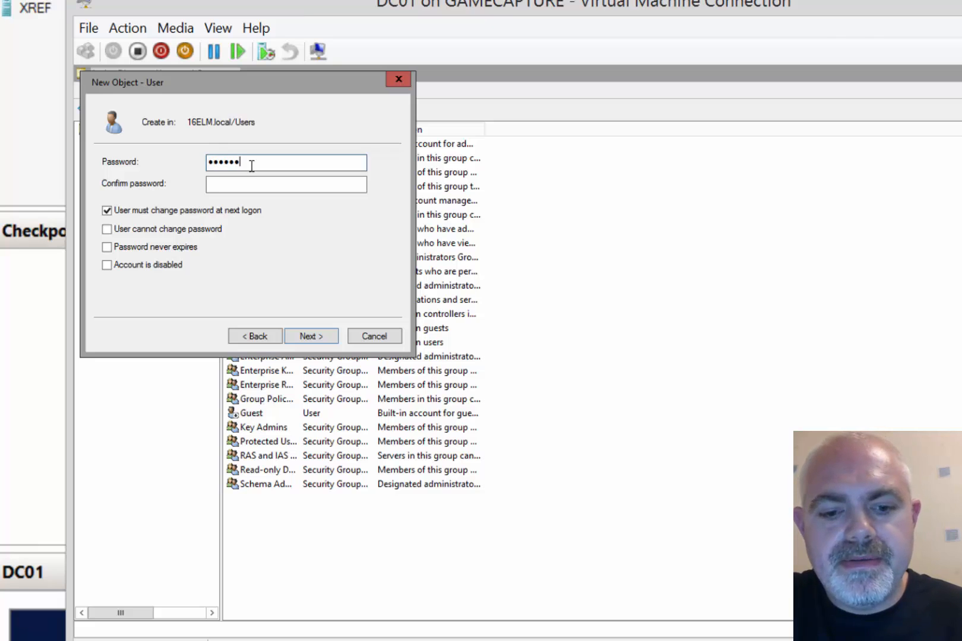
Give the first user a password that cannot be changed and never expires
{"action": "key", "text": "Tab"}
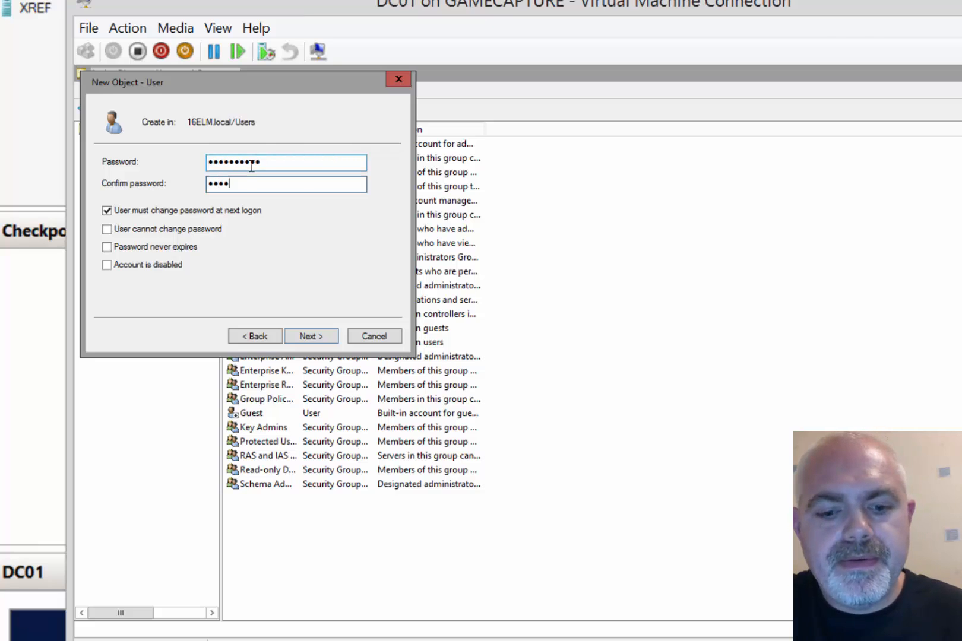
{"action": "left_click", "coordinate": [149, 229]}
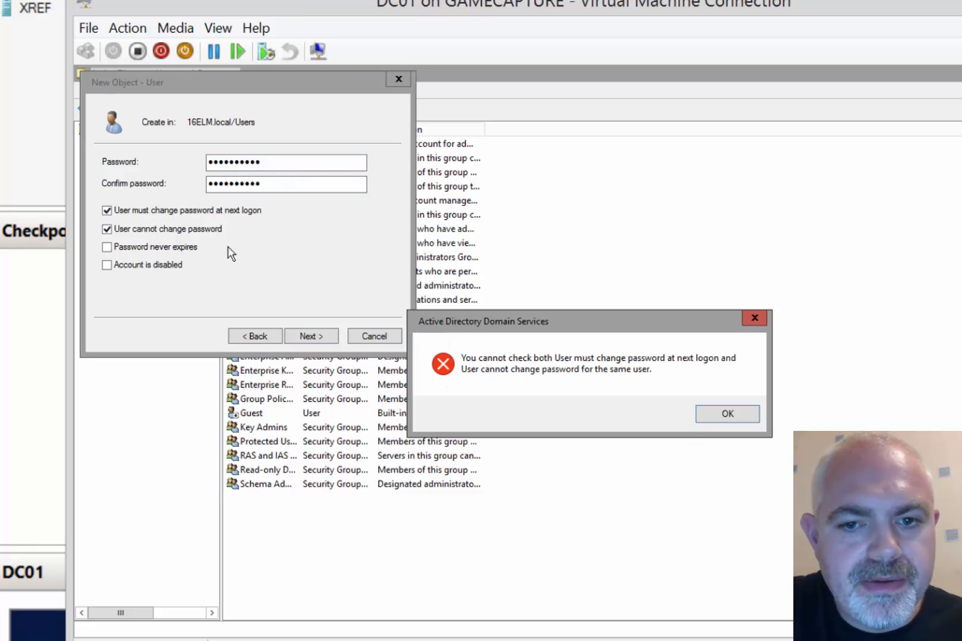
{"action": "left_click", "coordinate": [724, 416]}
{"action": "left_click", "coordinate": [160, 210]}
{"action": "left_click", "coordinate": [161, 231]}
{"action": "left_click", "coordinate": [154, 247]}
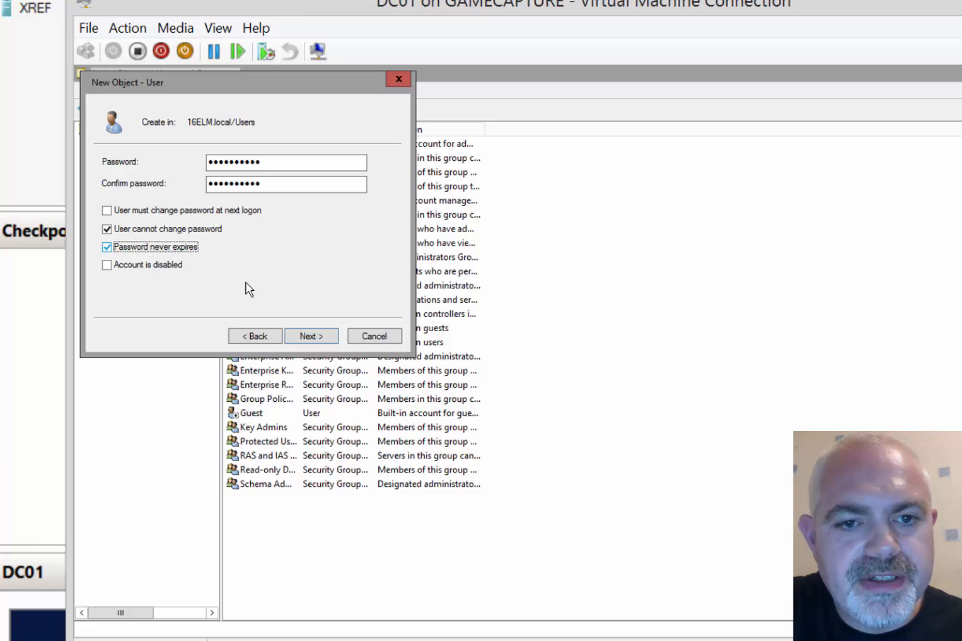
{"action": "left_click", "coordinate": [306, 337]}
{"action": "left_click", "coordinate": [307, 337]}
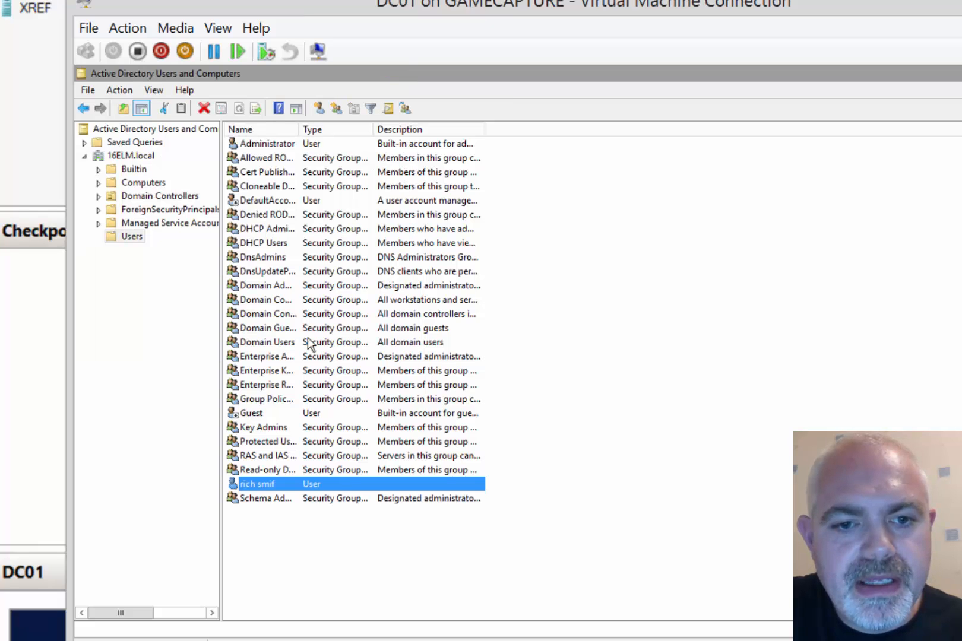
Start a second new user and enter its first name, last name and logon name
{"action": "right_click", "coordinate": [248, 530]}
{"action": "mouse_move", "coordinate": [344, 469]}
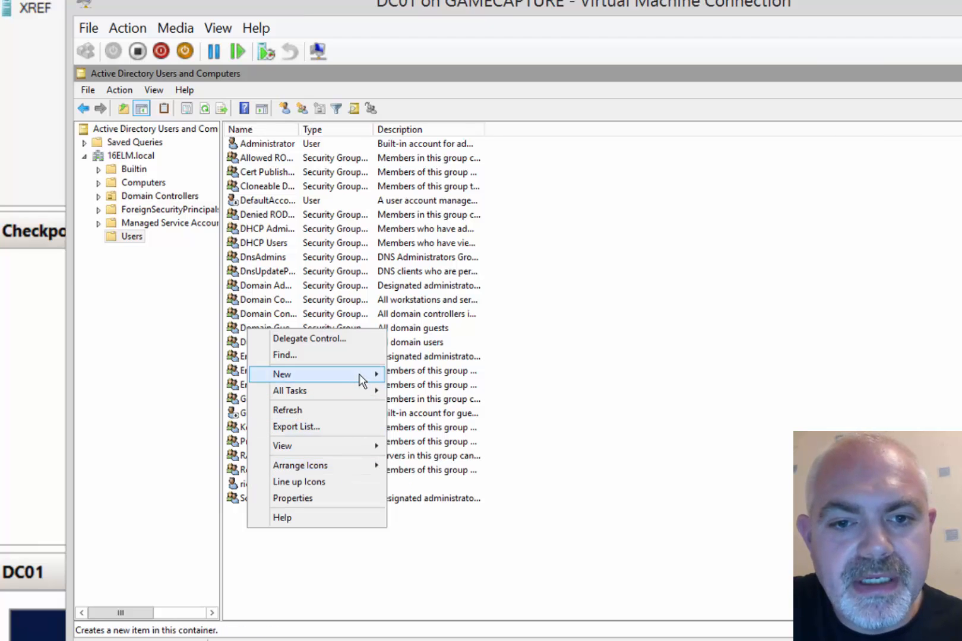
{"action": "mouse_move", "coordinate": [363, 375]}
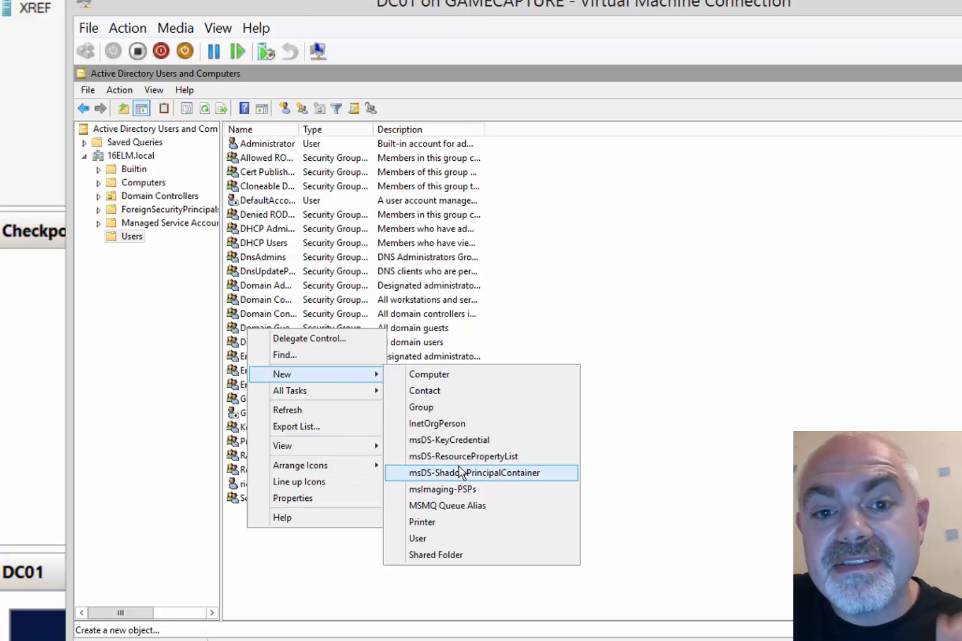
{"action": "left_click", "coordinate": [452, 539]}
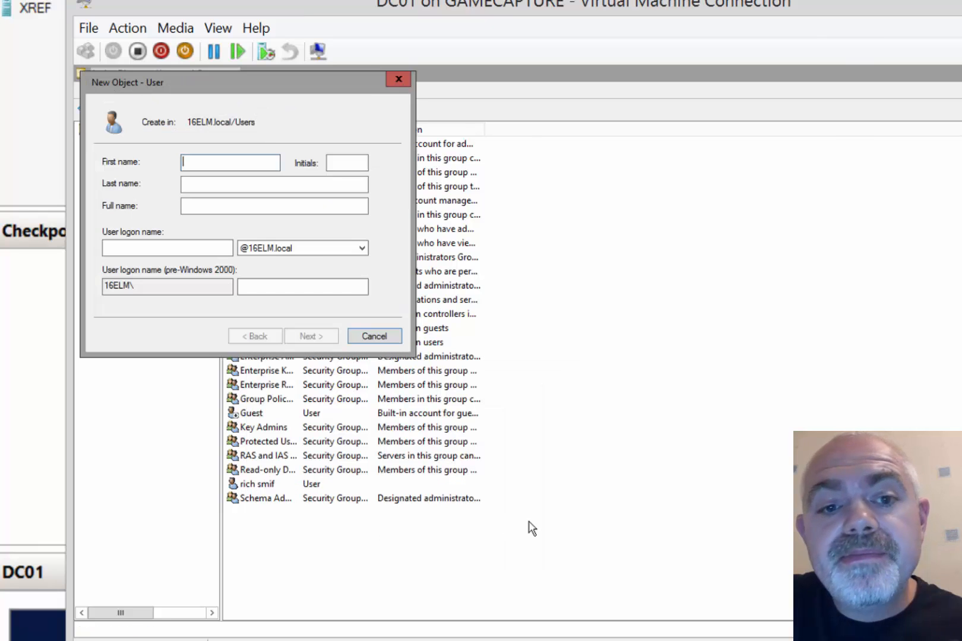
{"action": "left_click_drag", "start_coordinate": [255, 86], "coordinate": [384, 117]}
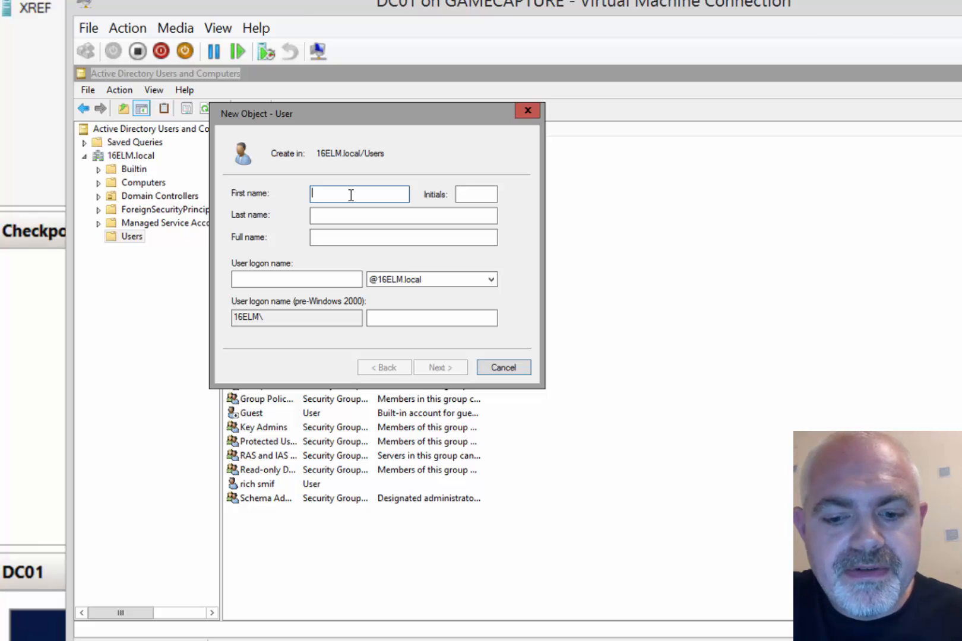
{"action": "type", "text": "superrich"}
{"action": "key", "text": "Tab"}
{"action": "key", "text": "Tab"}
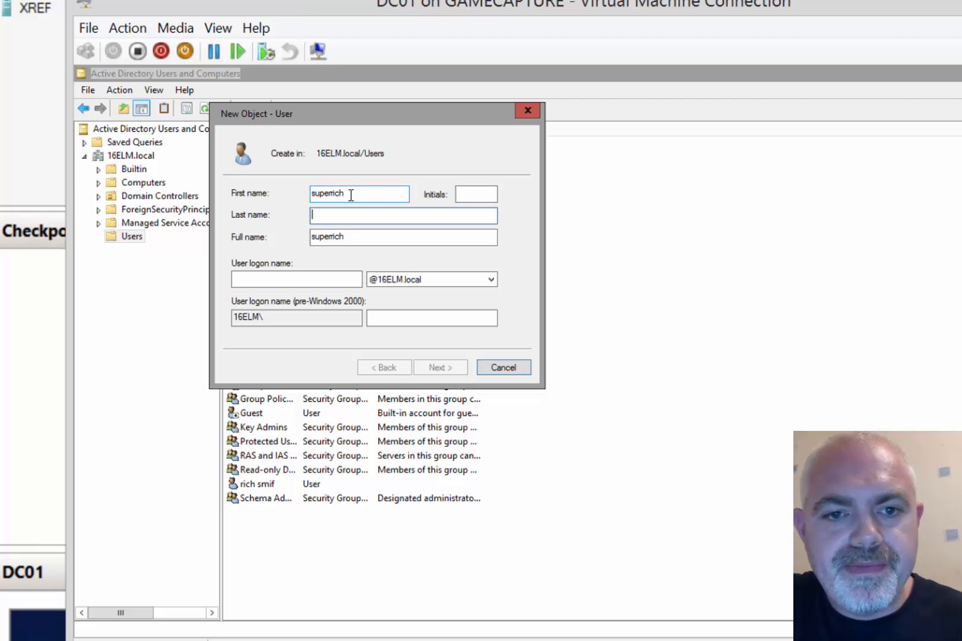
{"action": "type", "text": "smif"}
{"action": "key", "text": "Tab"}
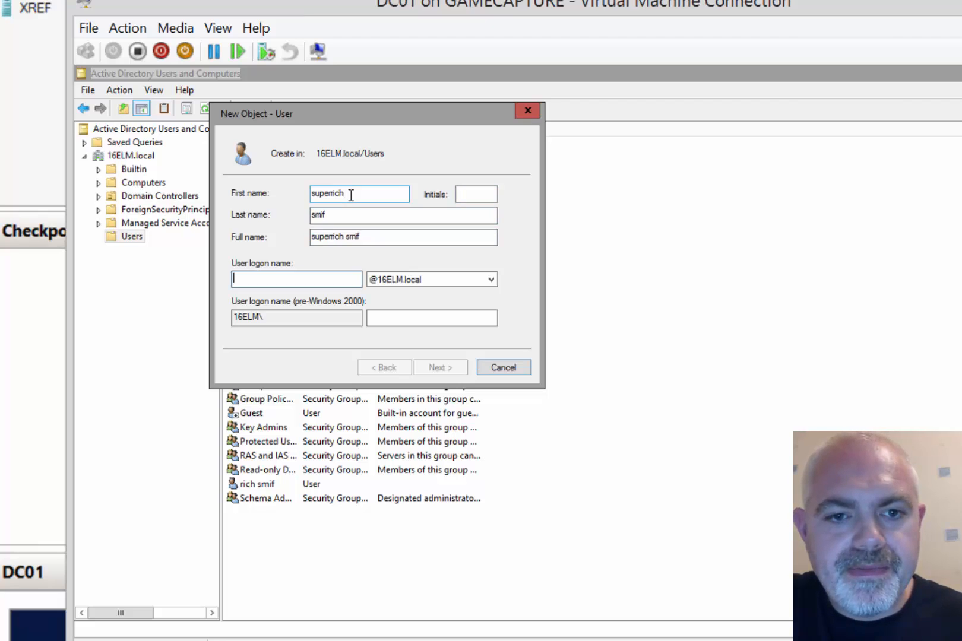
{"action": "type", "text": "superri"}
{"action": "type", "text": "chsmif"}
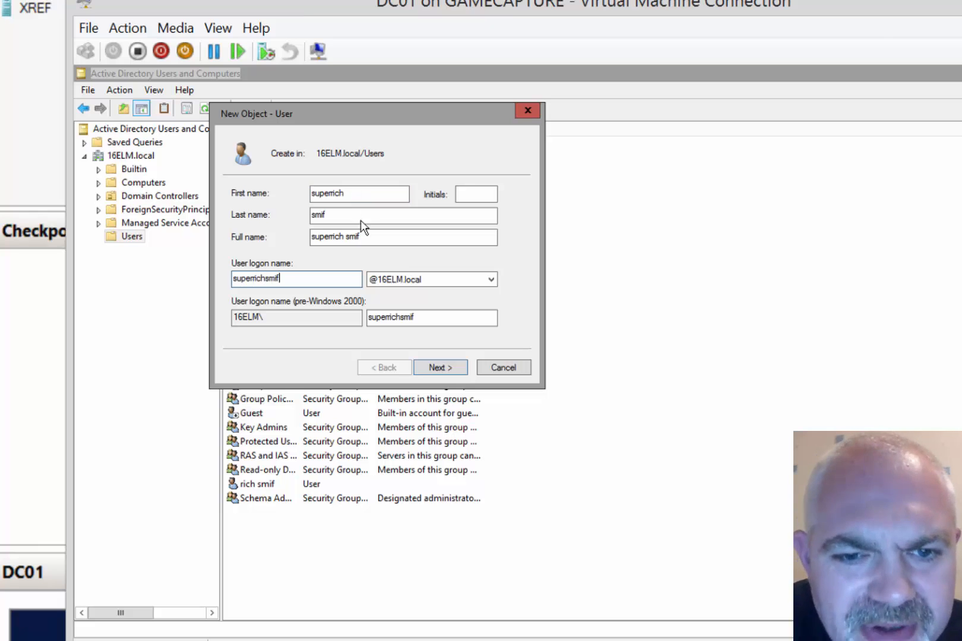
{"action": "left_click", "coordinate": [440, 367]}
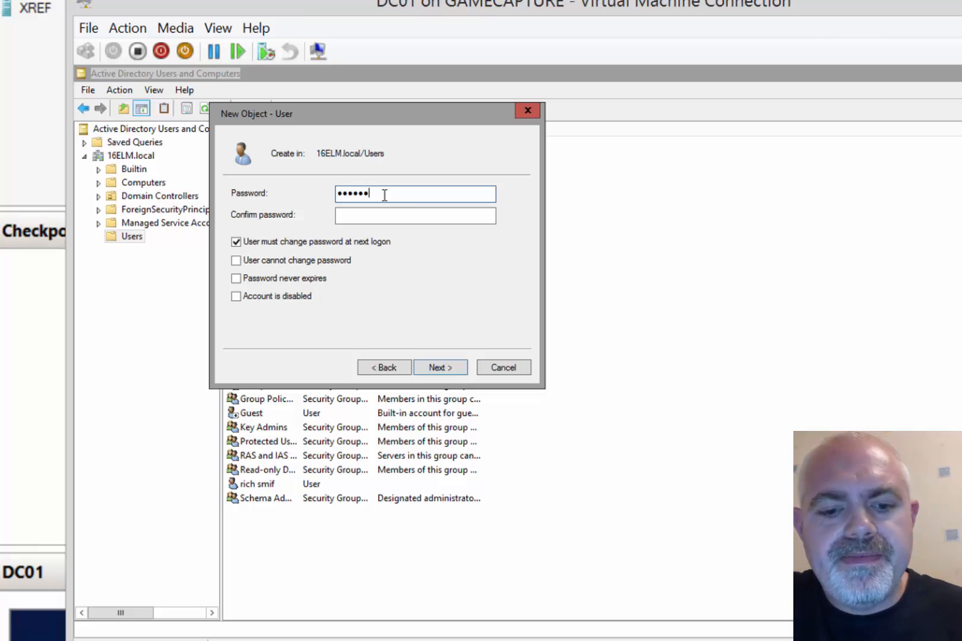
Give the second user a password that cannot be changed and never expires
{"action": "key", "text": "Tab"}
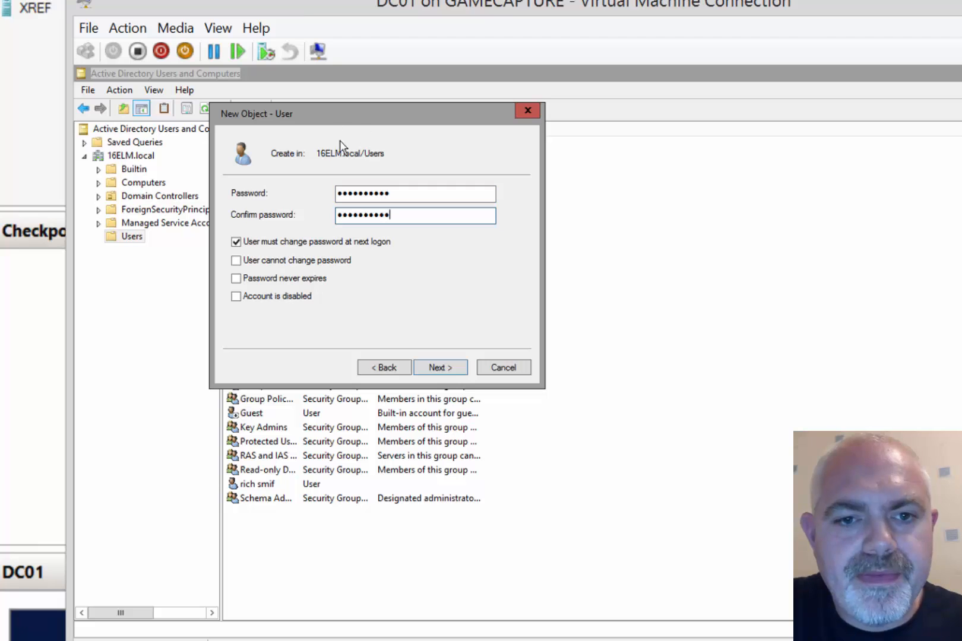
{"action": "left_click", "coordinate": [300, 242]}
{"action": "left_click", "coordinate": [282, 262]}
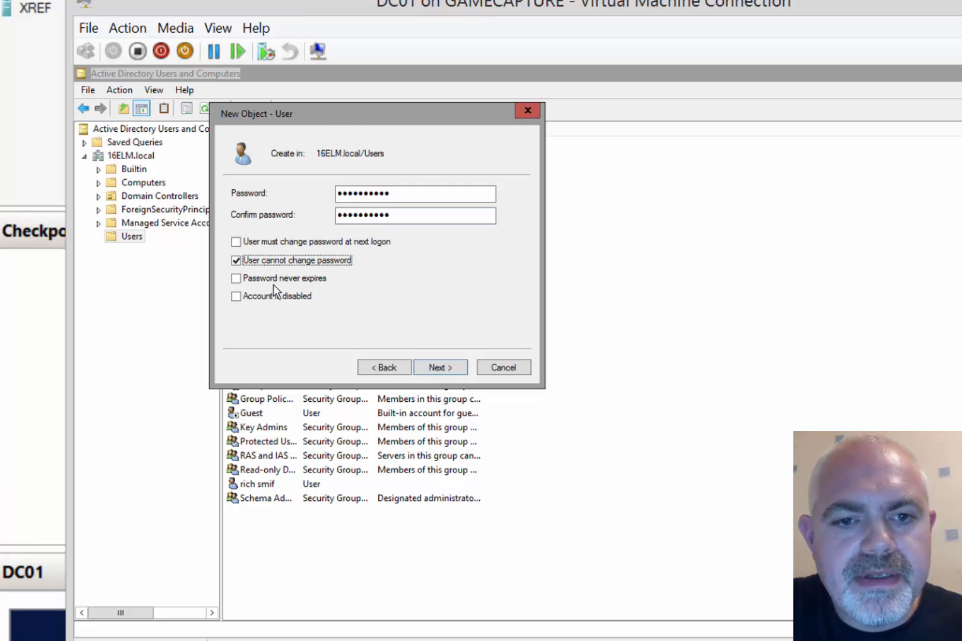
{"action": "left_click", "coordinate": [296, 278]}
{"action": "left_click", "coordinate": [440, 368]}
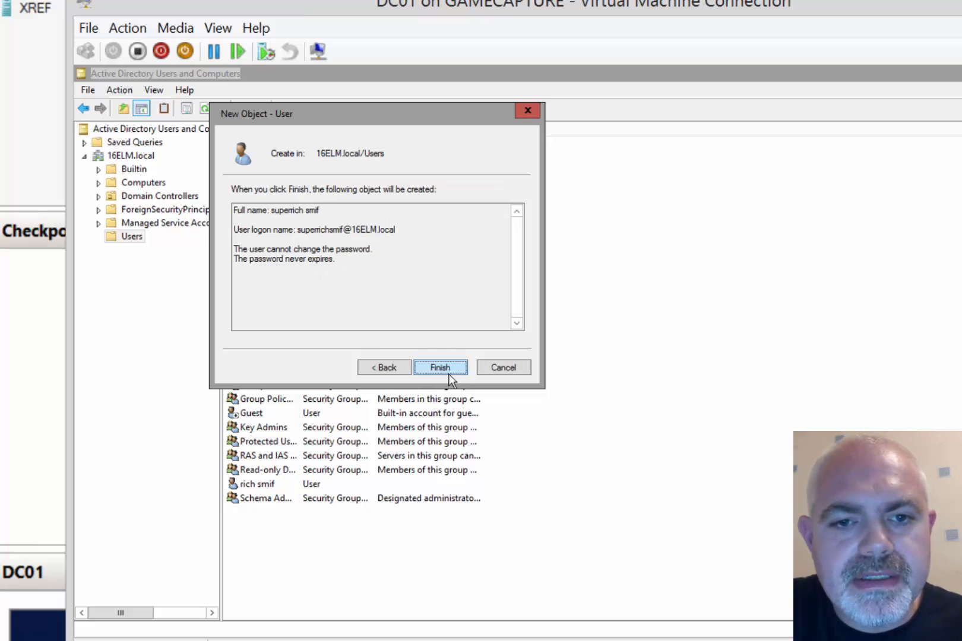
{"action": "left_click", "coordinate": [450, 371]}
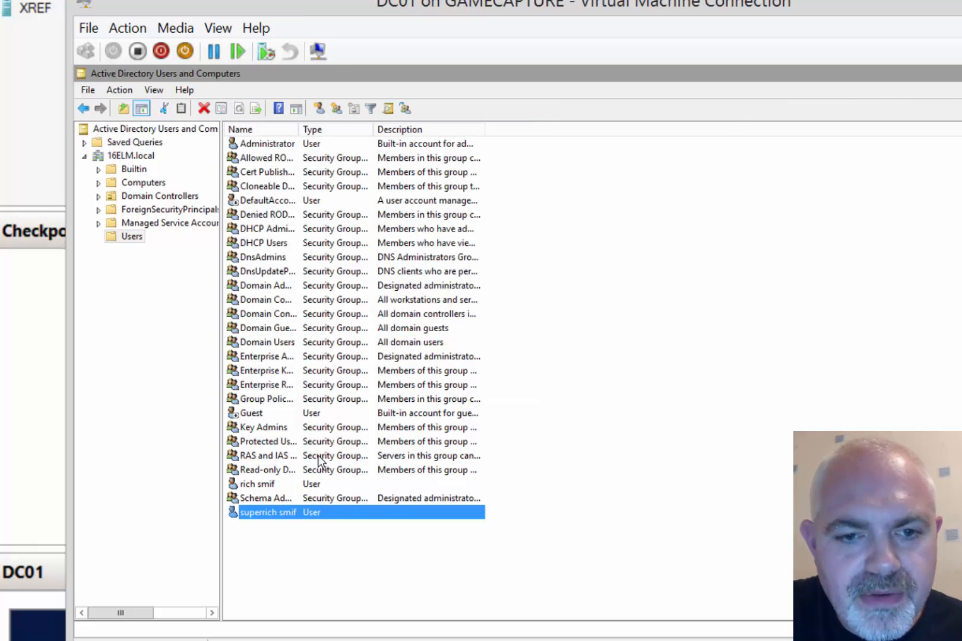
Add the first new user to the Domain Admins group
{"action": "double_click", "coordinate": [284, 486]}
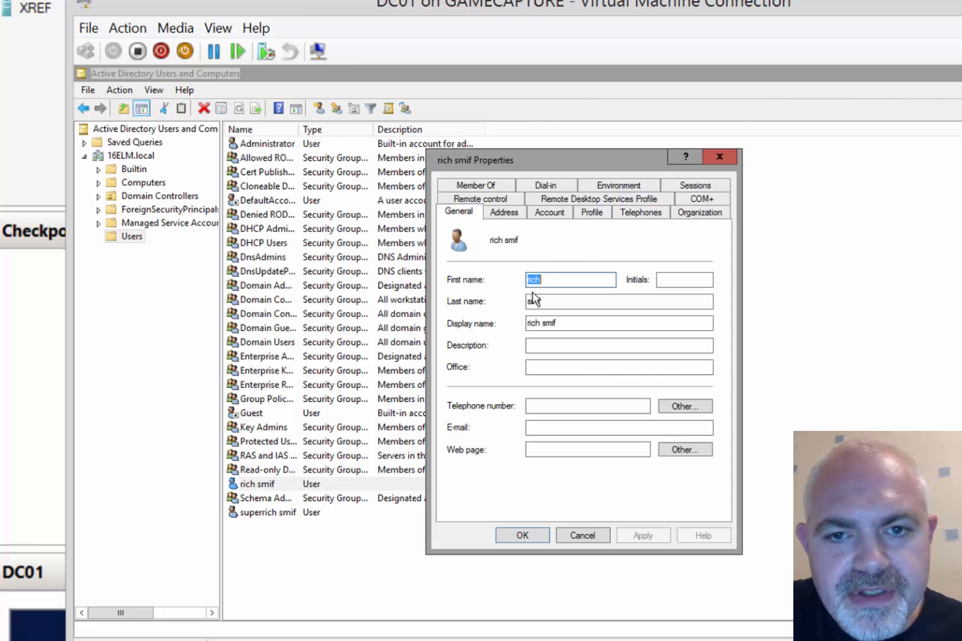
{"action": "left_click", "coordinate": [496, 186]}
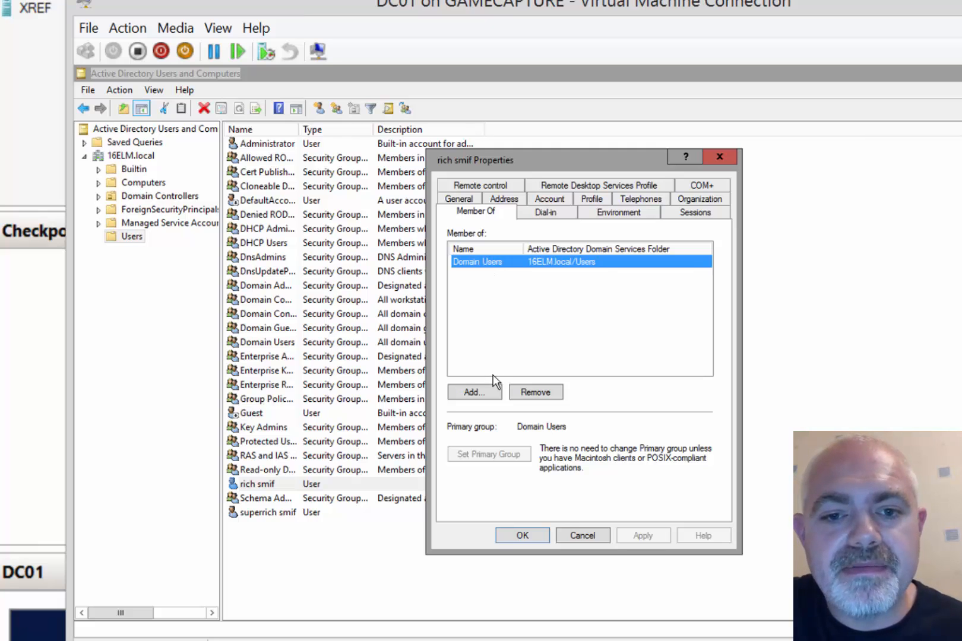
{"action": "left_click", "coordinate": [475, 394]}
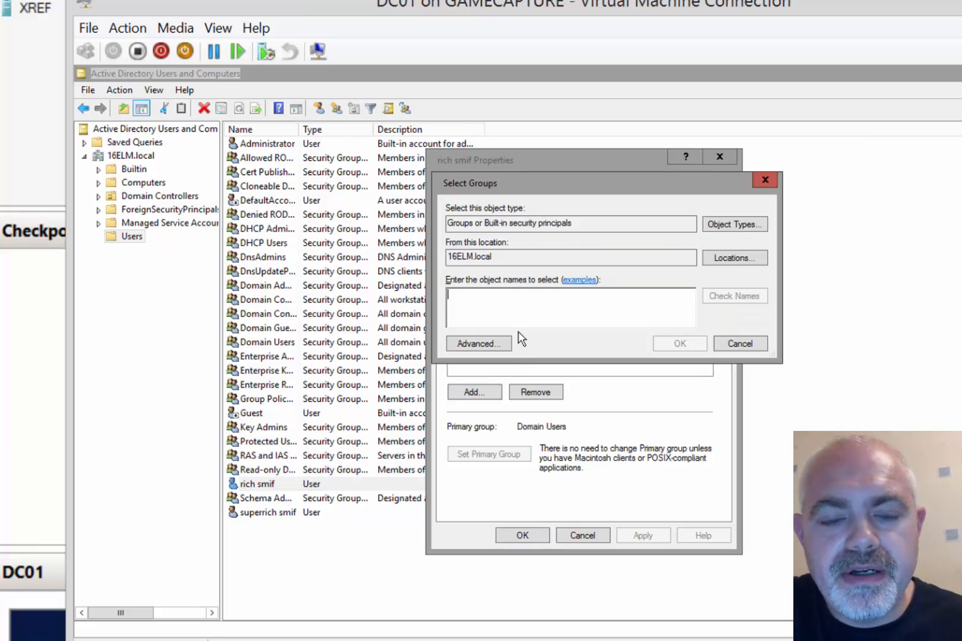
{"action": "type", "text": "domain ad"}
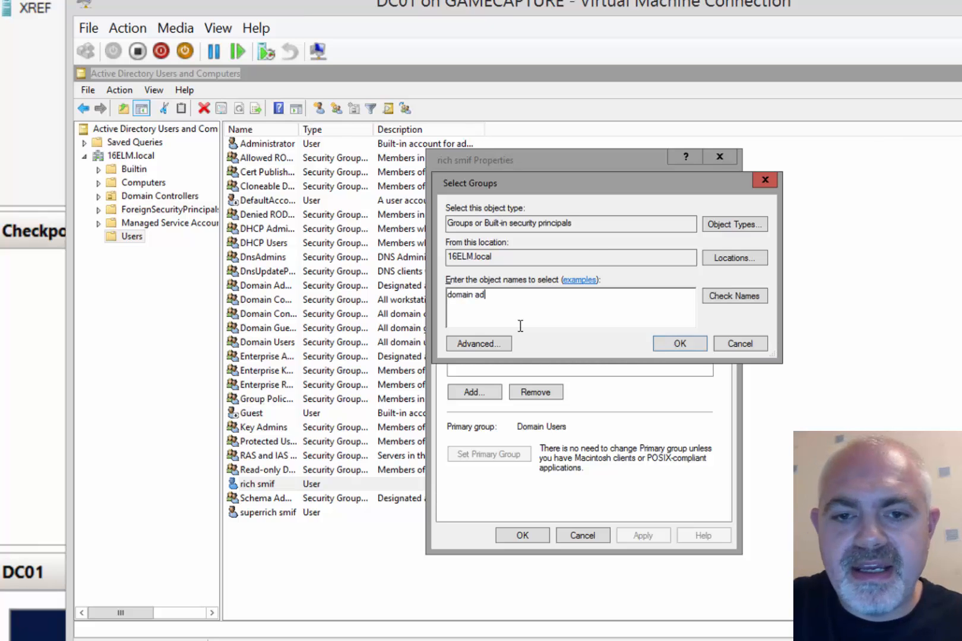
{"action": "key", "text": "Return"}
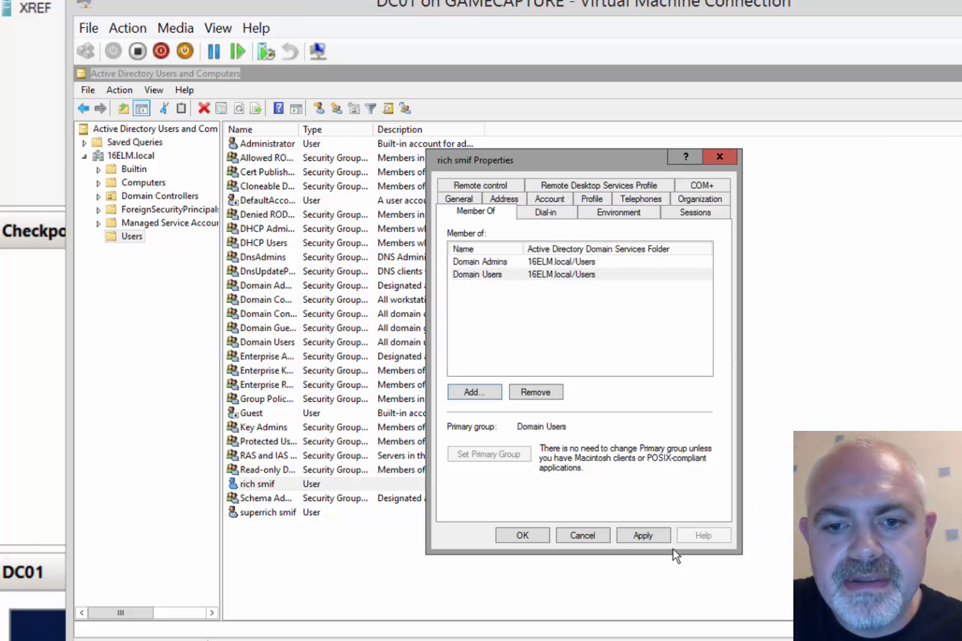
{"action": "left_click", "coordinate": [604, 265]}
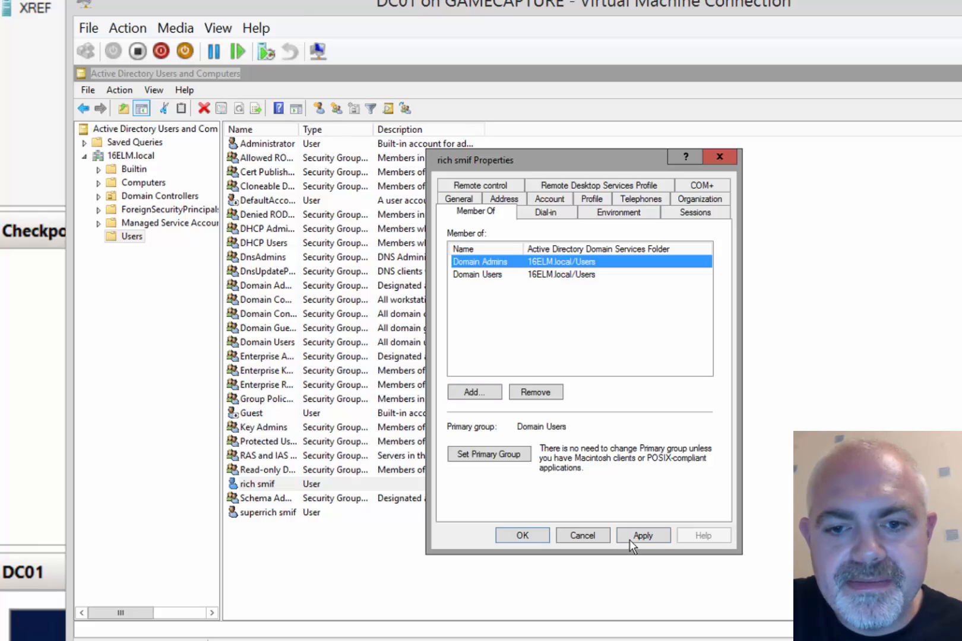
{"action": "left_click", "coordinate": [636, 541]}
{"action": "left_click", "coordinate": [530, 537]}
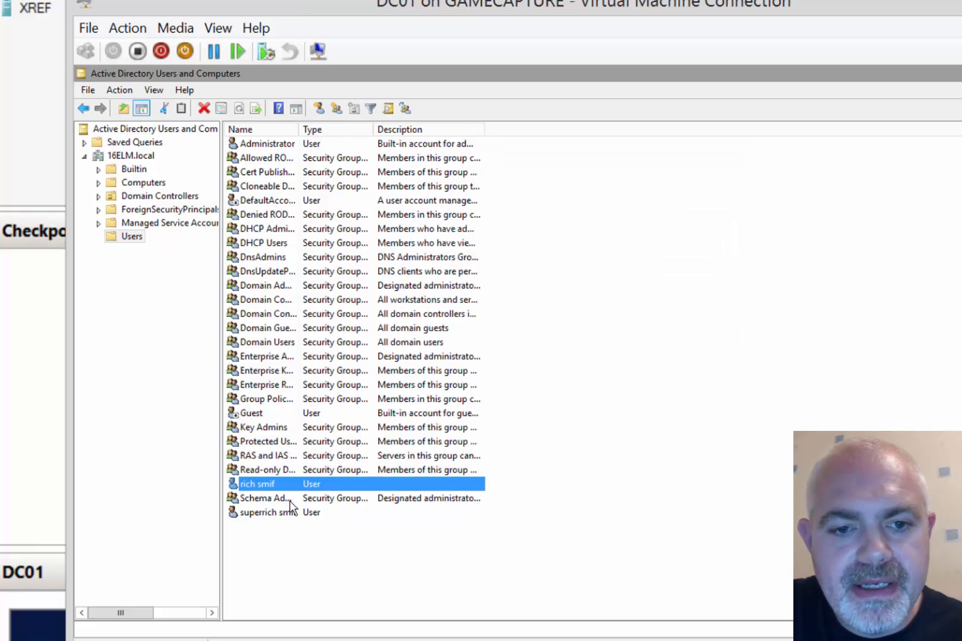
Add the second new user to the Enterprise Admins group
{"action": "double_click", "coordinate": [285, 513]}
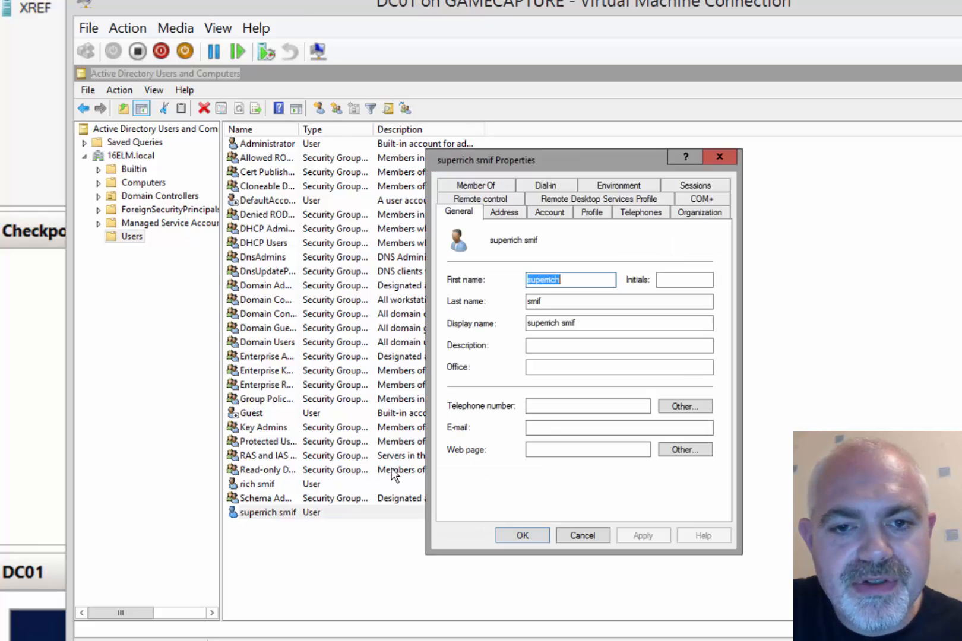
{"action": "left_click", "coordinate": [479, 186]}
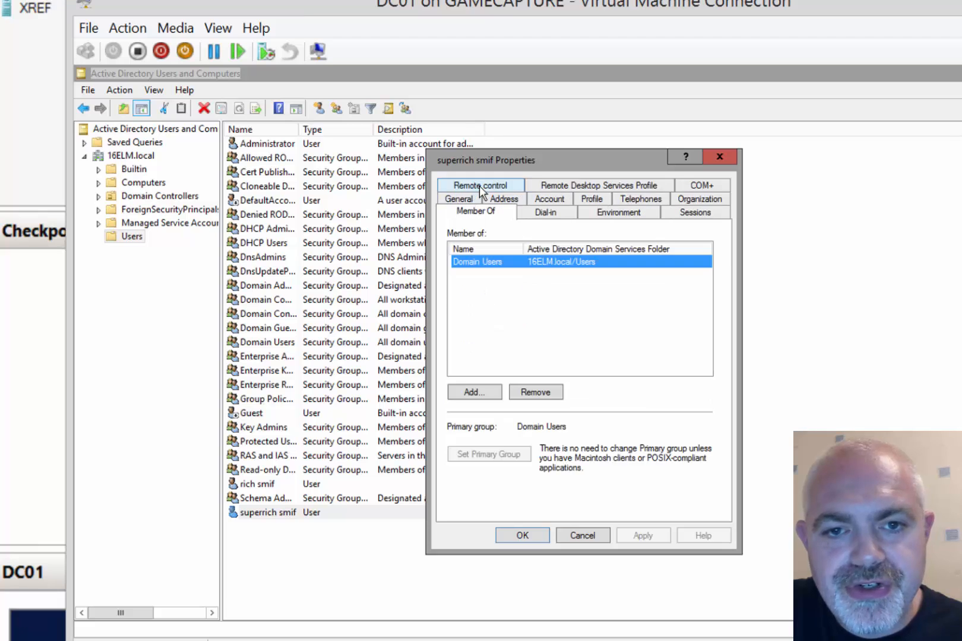
{"action": "left_click", "coordinate": [481, 392]}
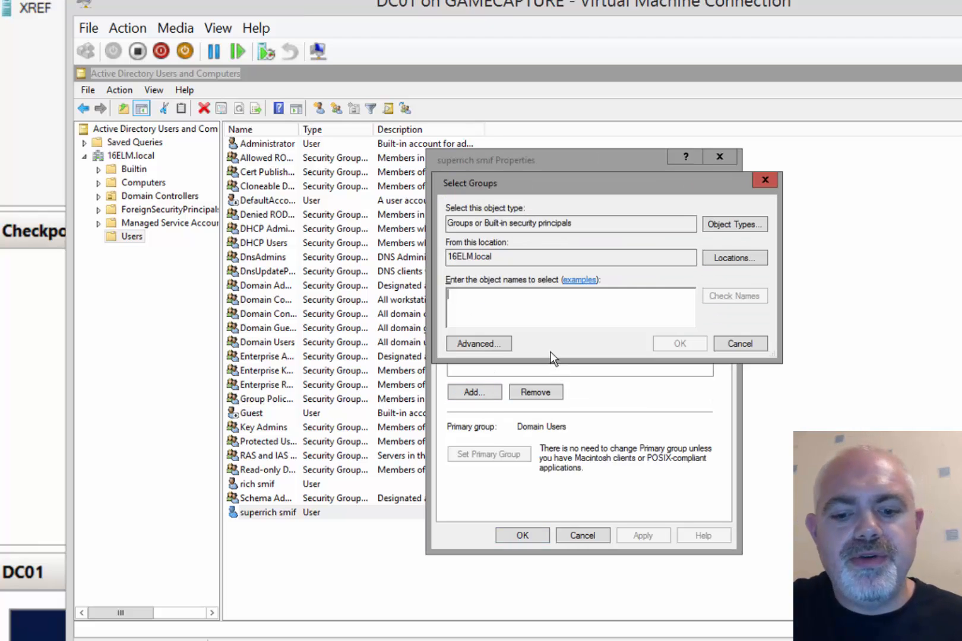
{"action": "type", "text": "enter"}
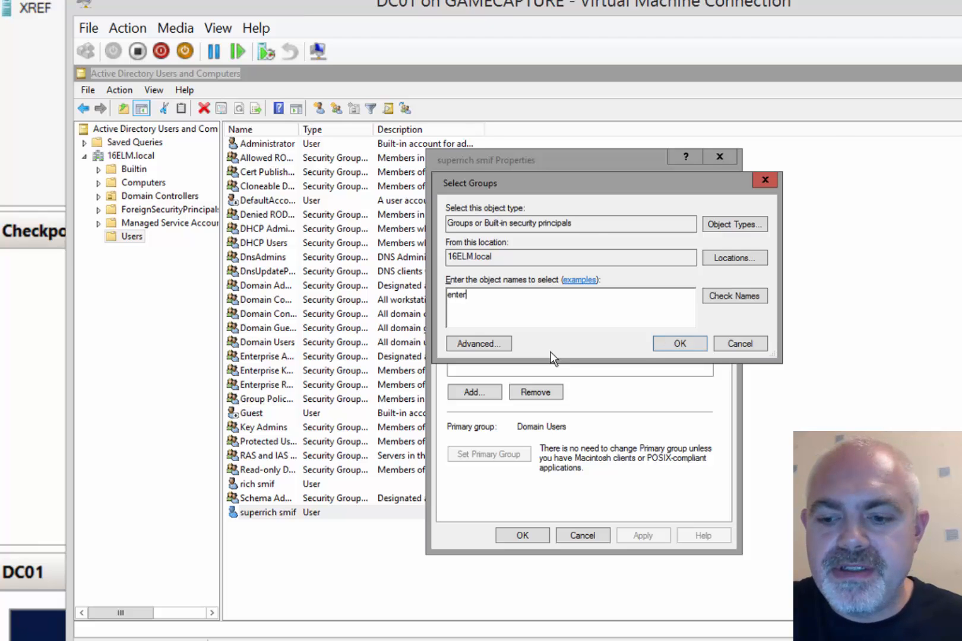
{"action": "key", "text": "Return"}
{"action": "left_click", "coordinate": [528, 298]}
{"action": "key", "text": "Return"}
{"action": "key", "text": "Return"}
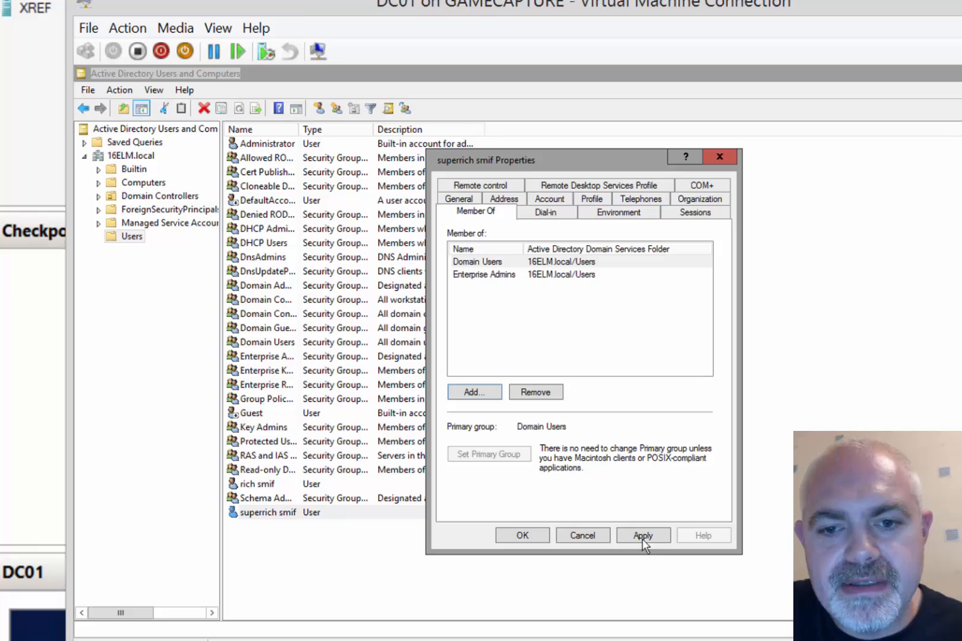
{"action": "left_click", "coordinate": [521, 536]}
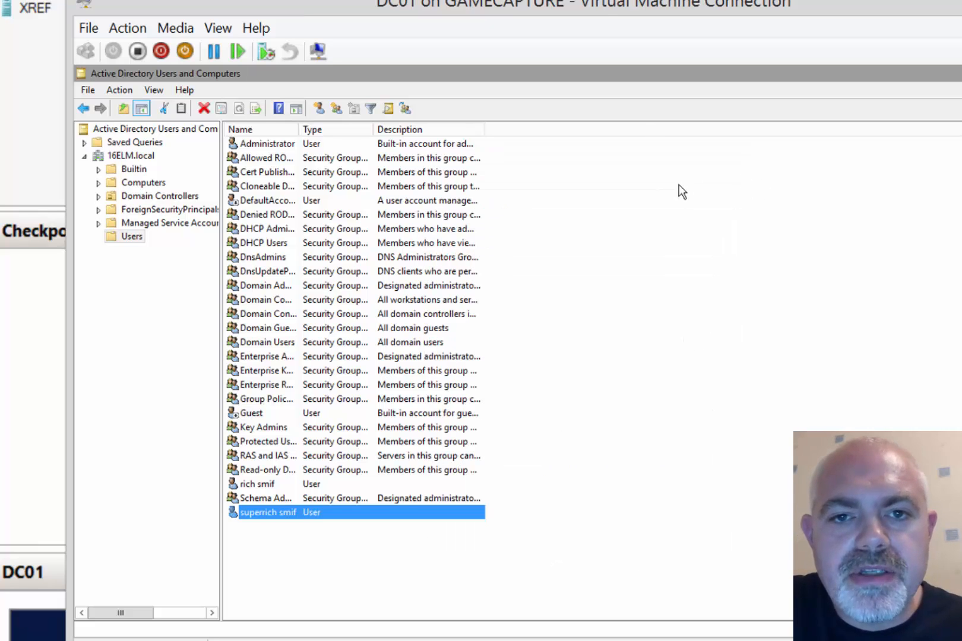
{"action": "left_click_drag", "start_coordinate": [596, 5], "coordinate": [747, 0]}
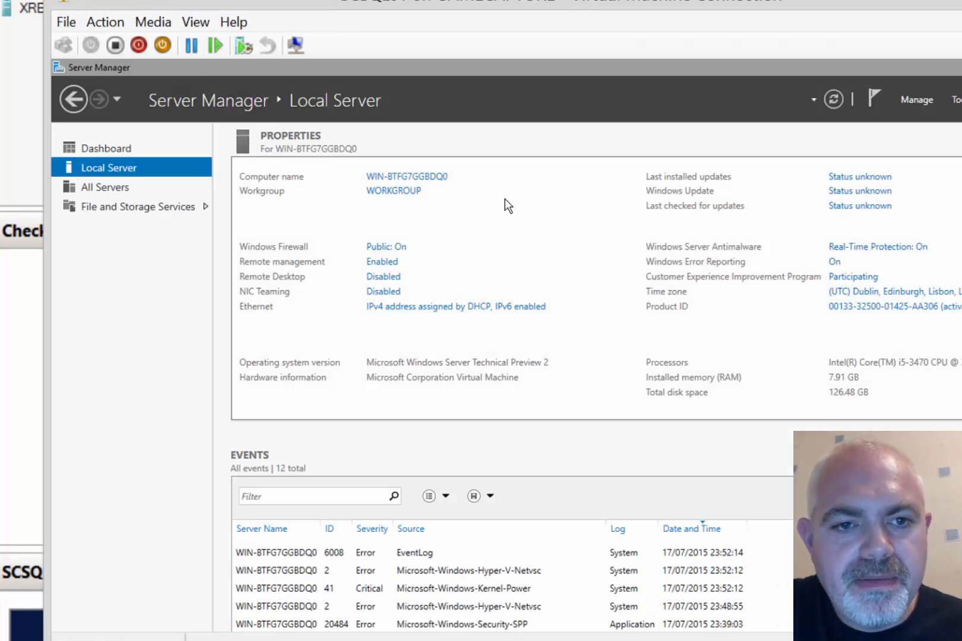
Rename the computer to 16SCSQL01 and set its membership to the 16ELM.LOCAL domain
{"action": "left_click", "coordinate": [401, 191]}
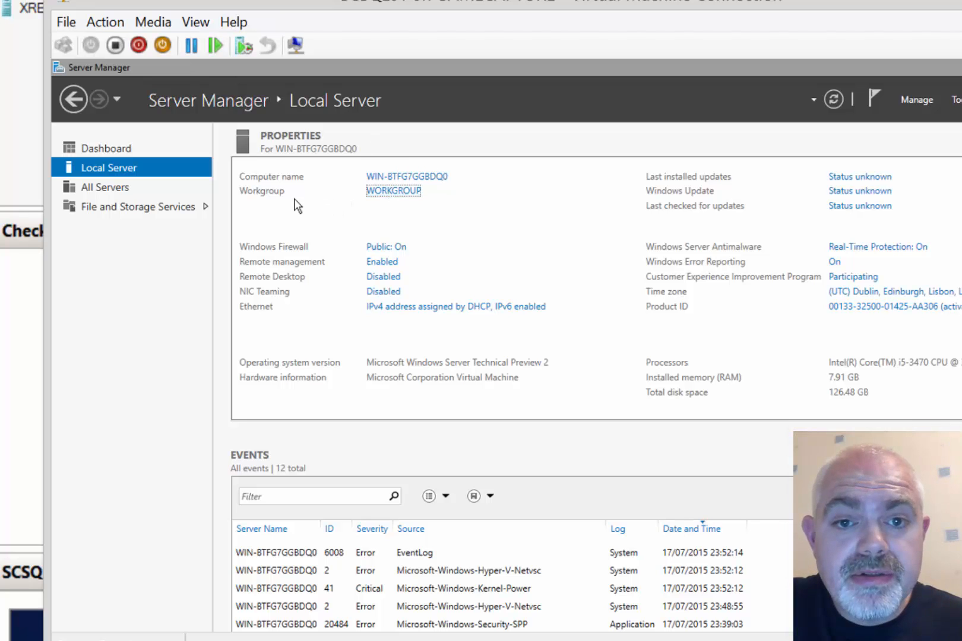
{"action": "left_click", "coordinate": [407, 187]}
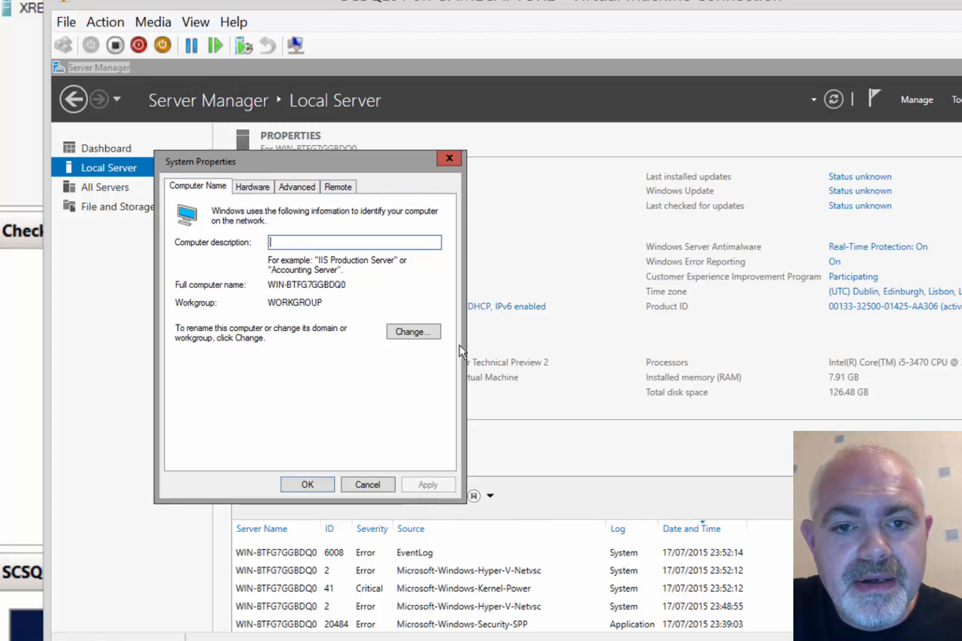
{"action": "left_click", "coordinate": [417, 334]}
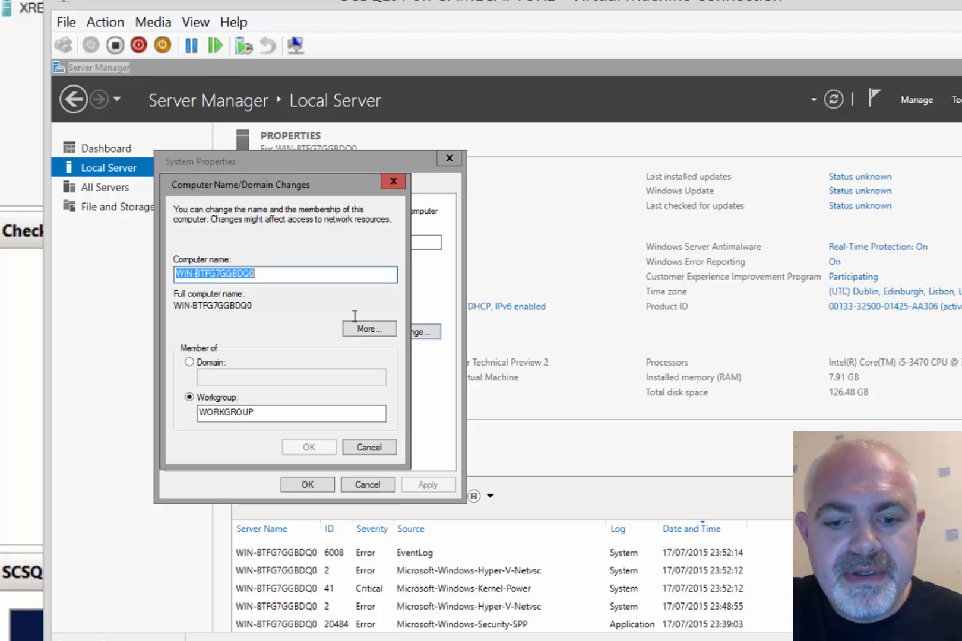
{"action": "type", "text": "SC"}
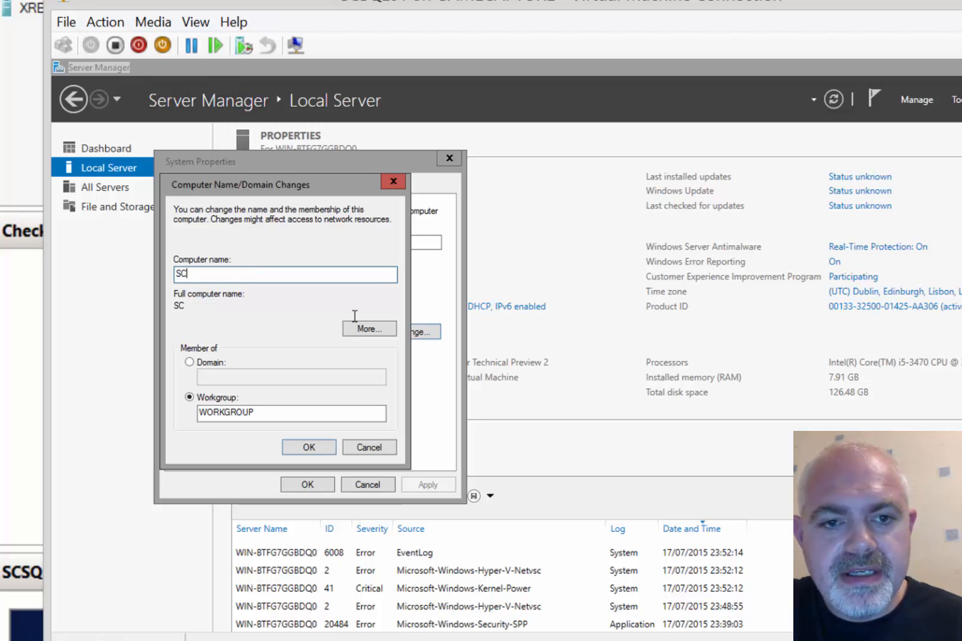
{"action": "key", "text": "BackSpace"}
{"action": "key", "text": "BackSpace"}
{"action": "key", "text": "BackSpace"}
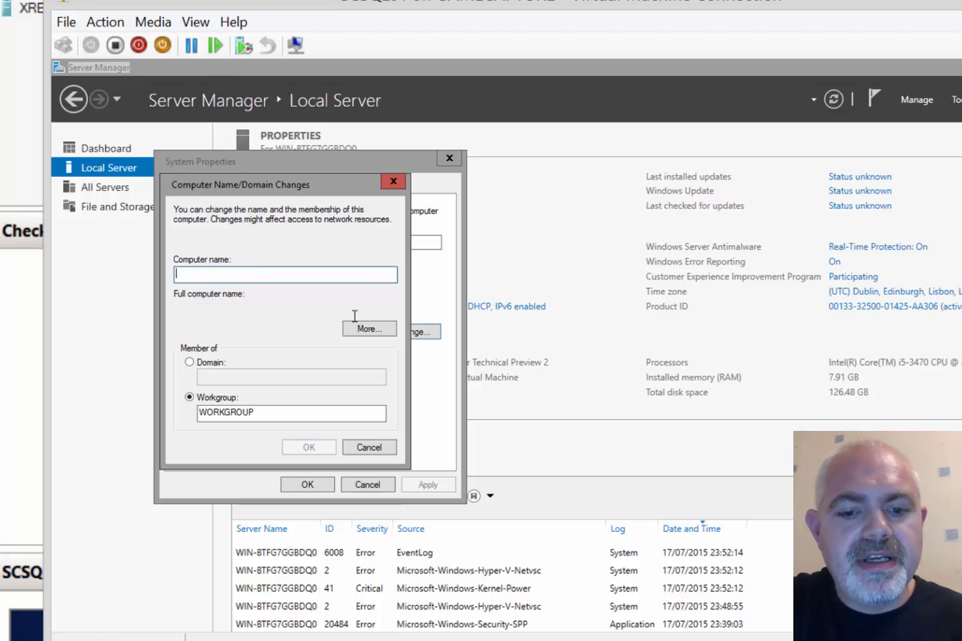
{"action": "type", "text": "16SCSQL01"}
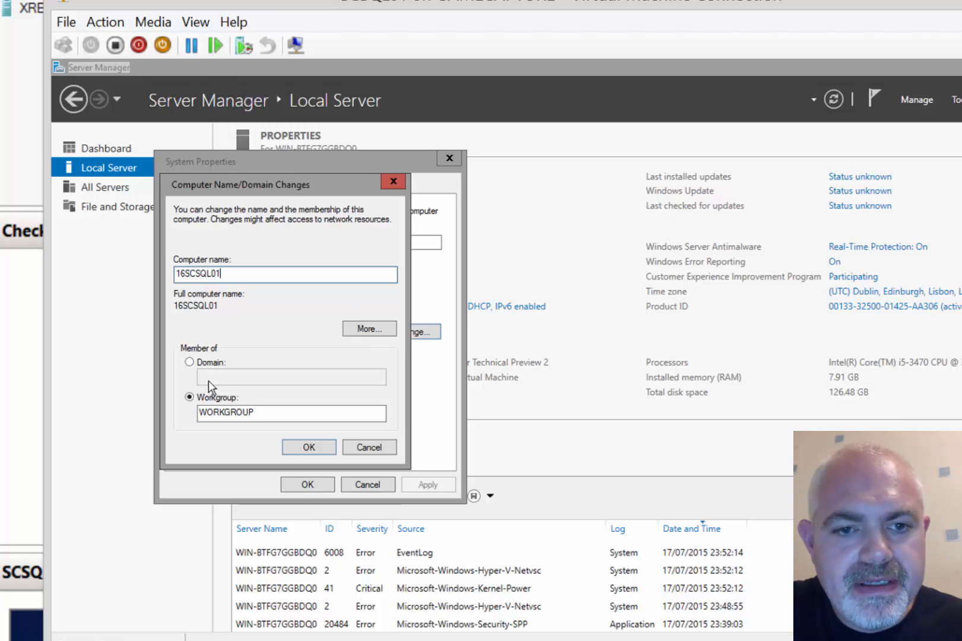
{"action": "left_click", "coordinate": [207, 365]}
{"action": "left_click", "coordinate": [248, 378]}
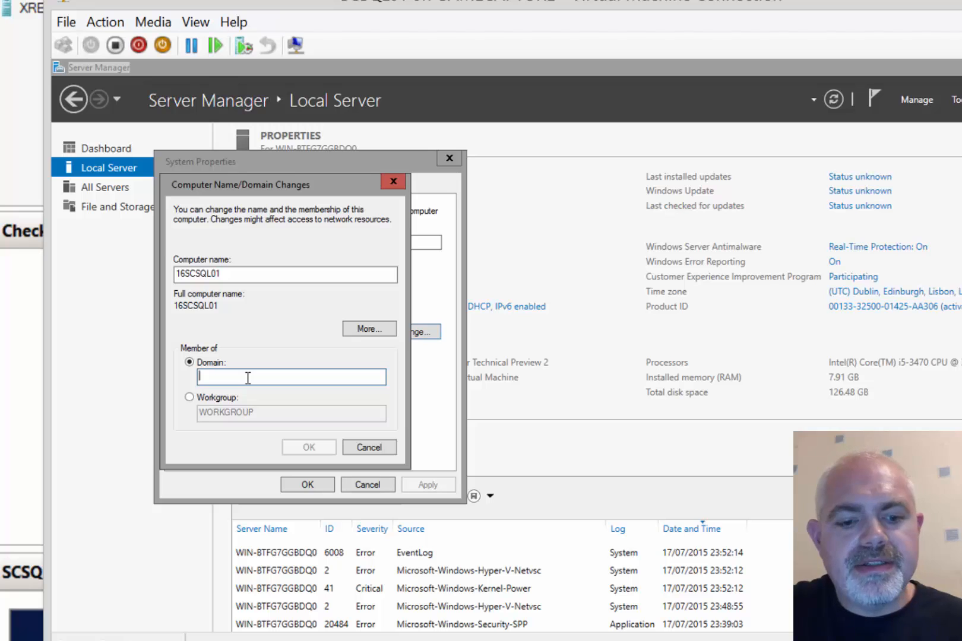
{"action": "type", "text": "16ELM"}
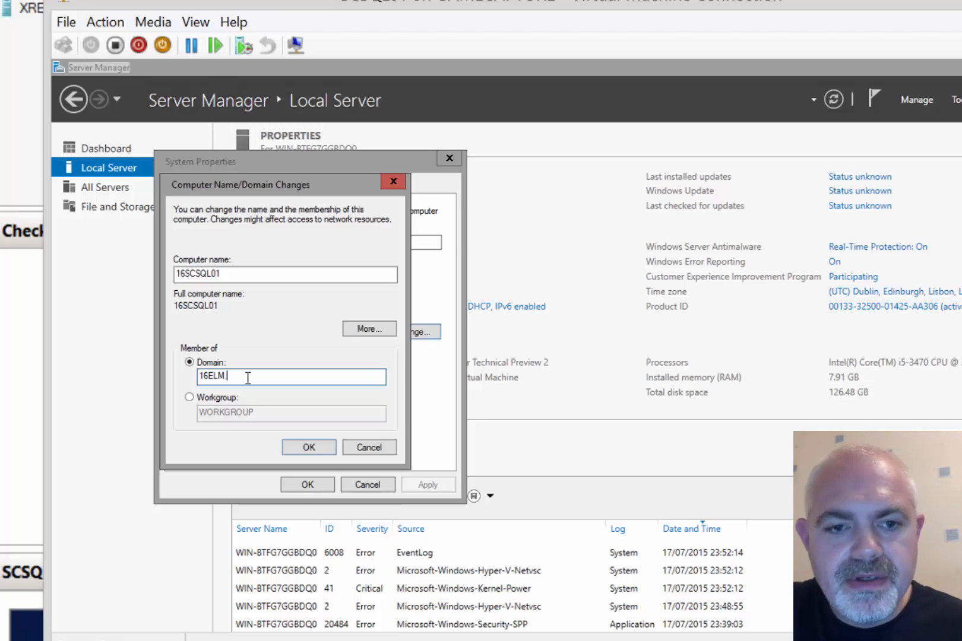
{"action": "type", "text": ".LOCAL"}
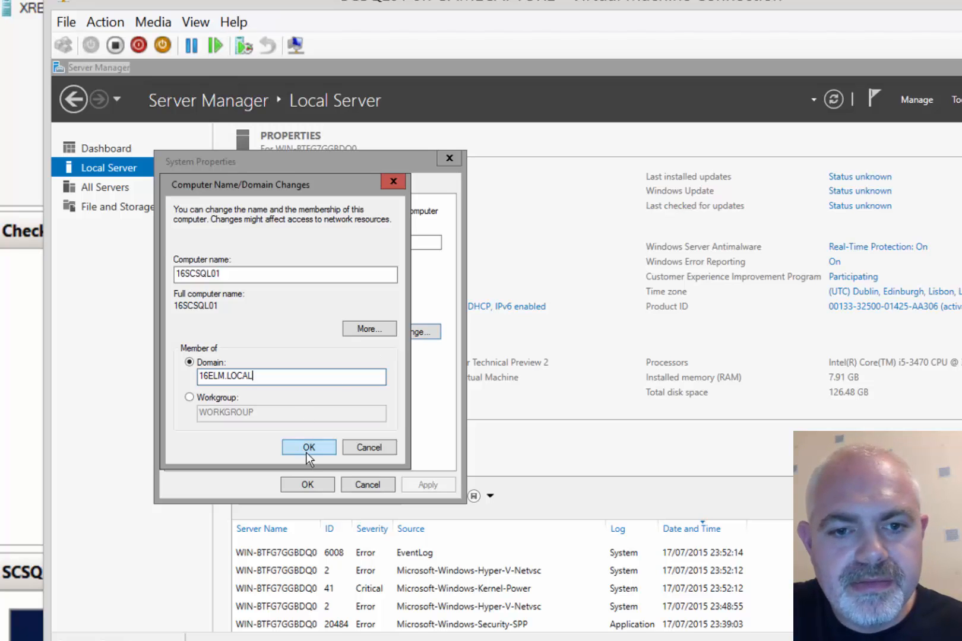
{"action": "left_click", "coordinate": [308, 449]}
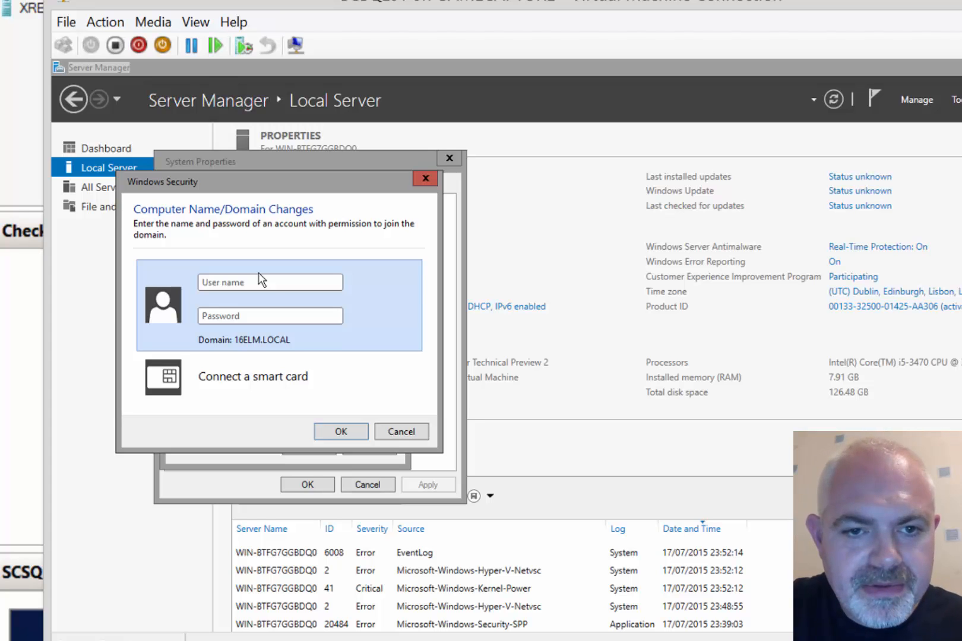
Authorize the domain join with the domain admin account's user name and password
{"action": "left_click", "coordinate": [265, 282]}
{"action": "type", "text": "richsmif"}
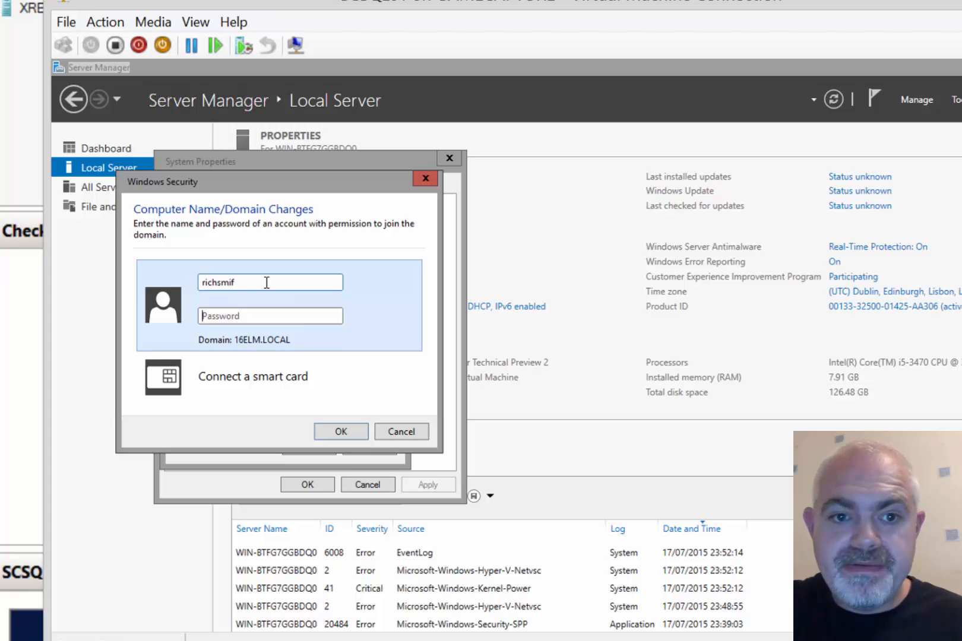
{"action": "type", "text": "••"}
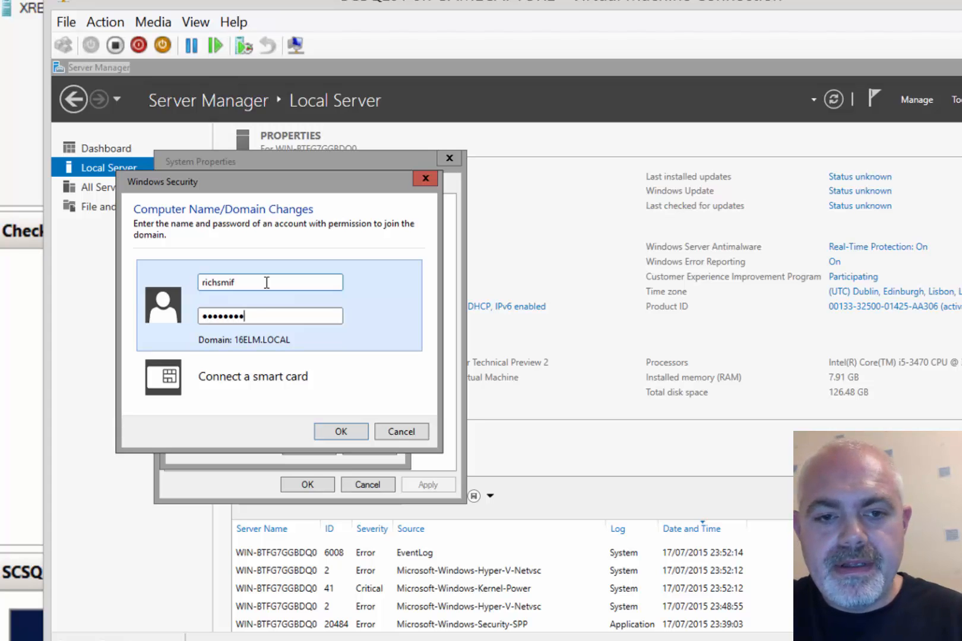
{"action": "left_click", "coordinate": [354, 433]}
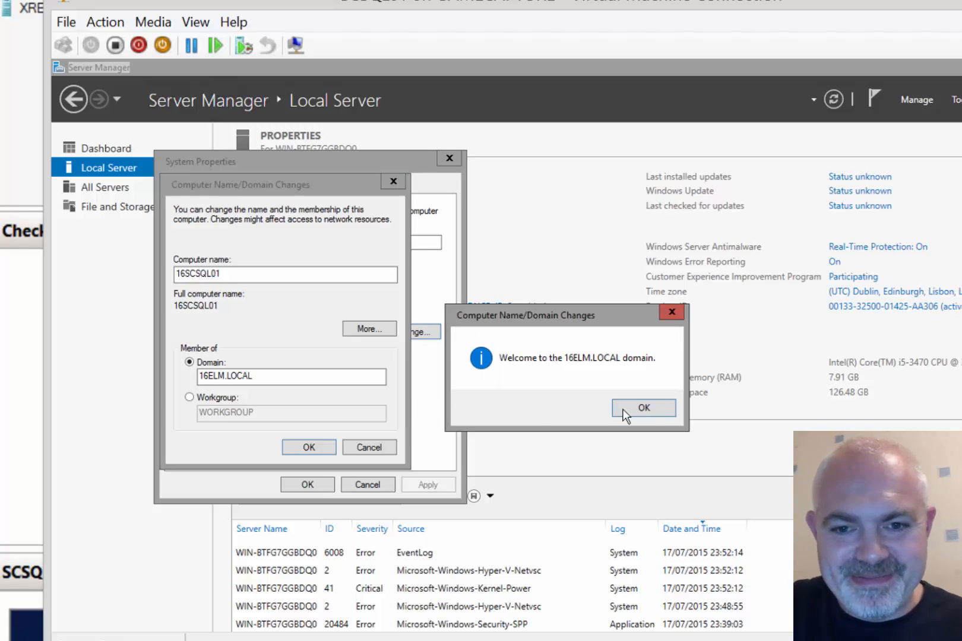
Acknowledge the welcome and restart notices, close System Properties, and restart now
{"action": "left_click", "coordinate": [643, 408]}
{"action": "left_click", "coordinate": [308, 447]}
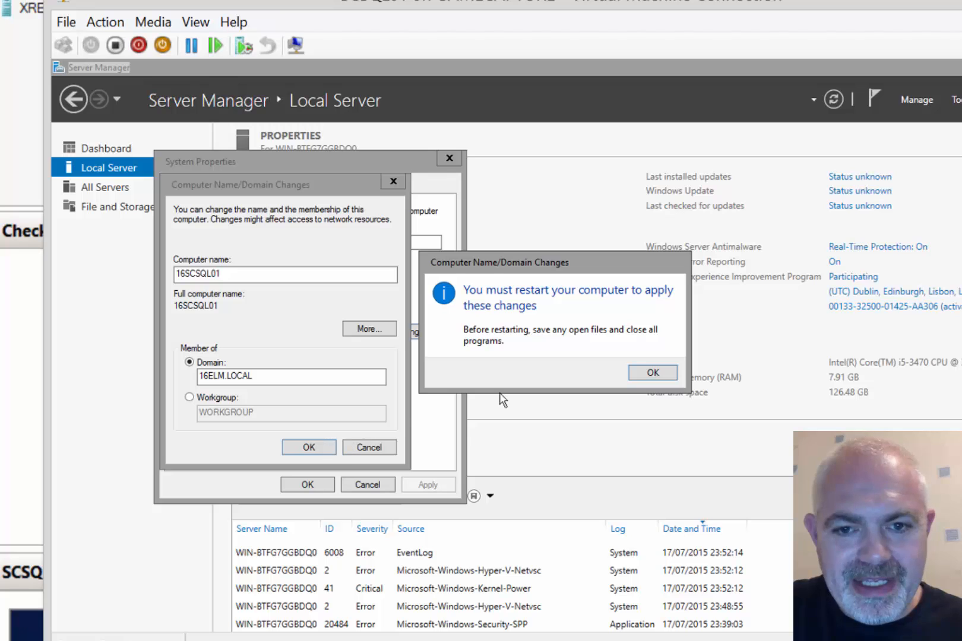
{"action": "left_click", "coordinate": [651, 373]}
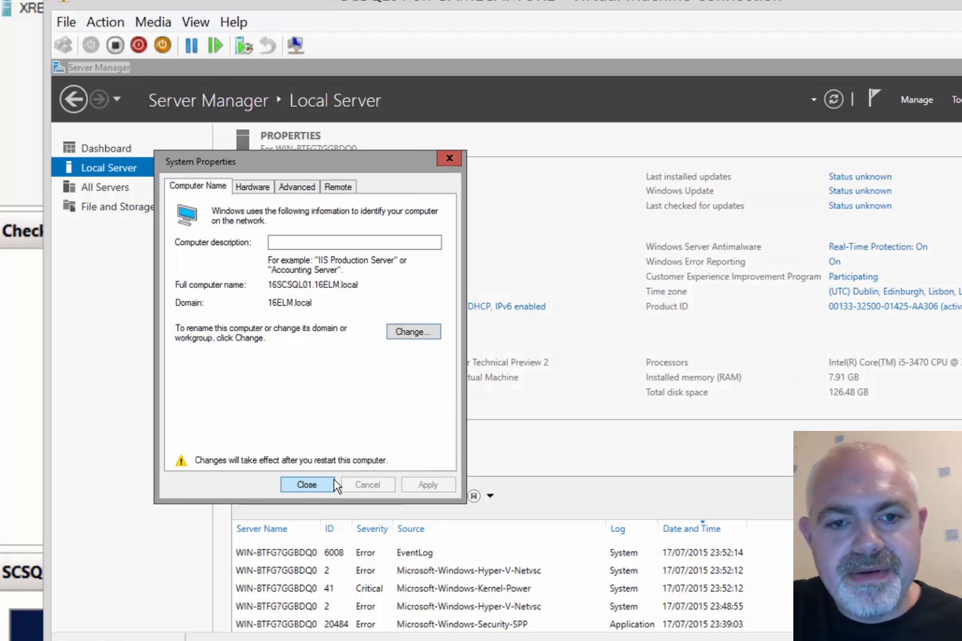
{"action": "left_click", "coordinate": [332, 482]}
{"action": "left_click", "coordinate": [568, 368]}
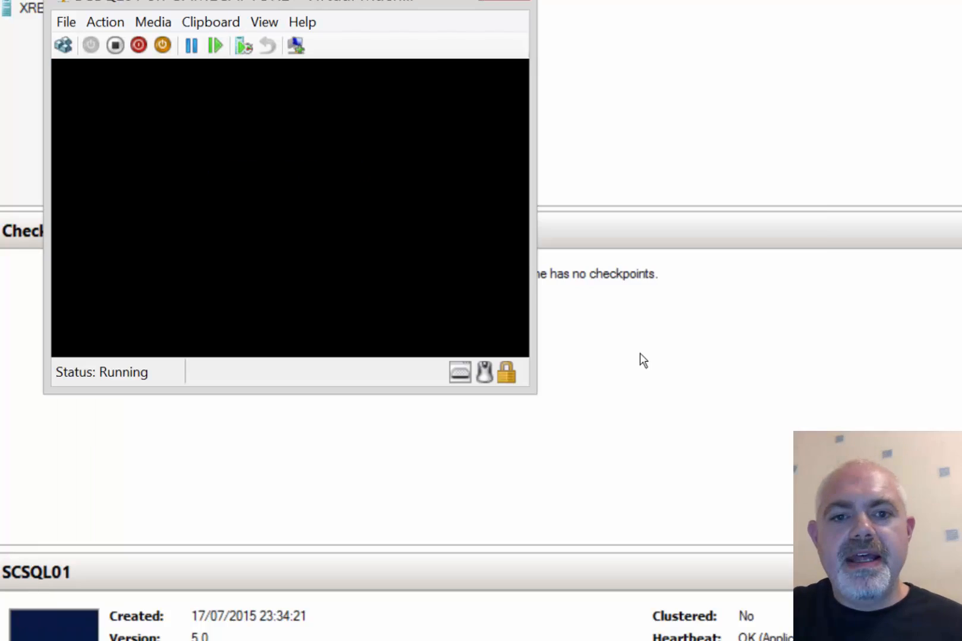